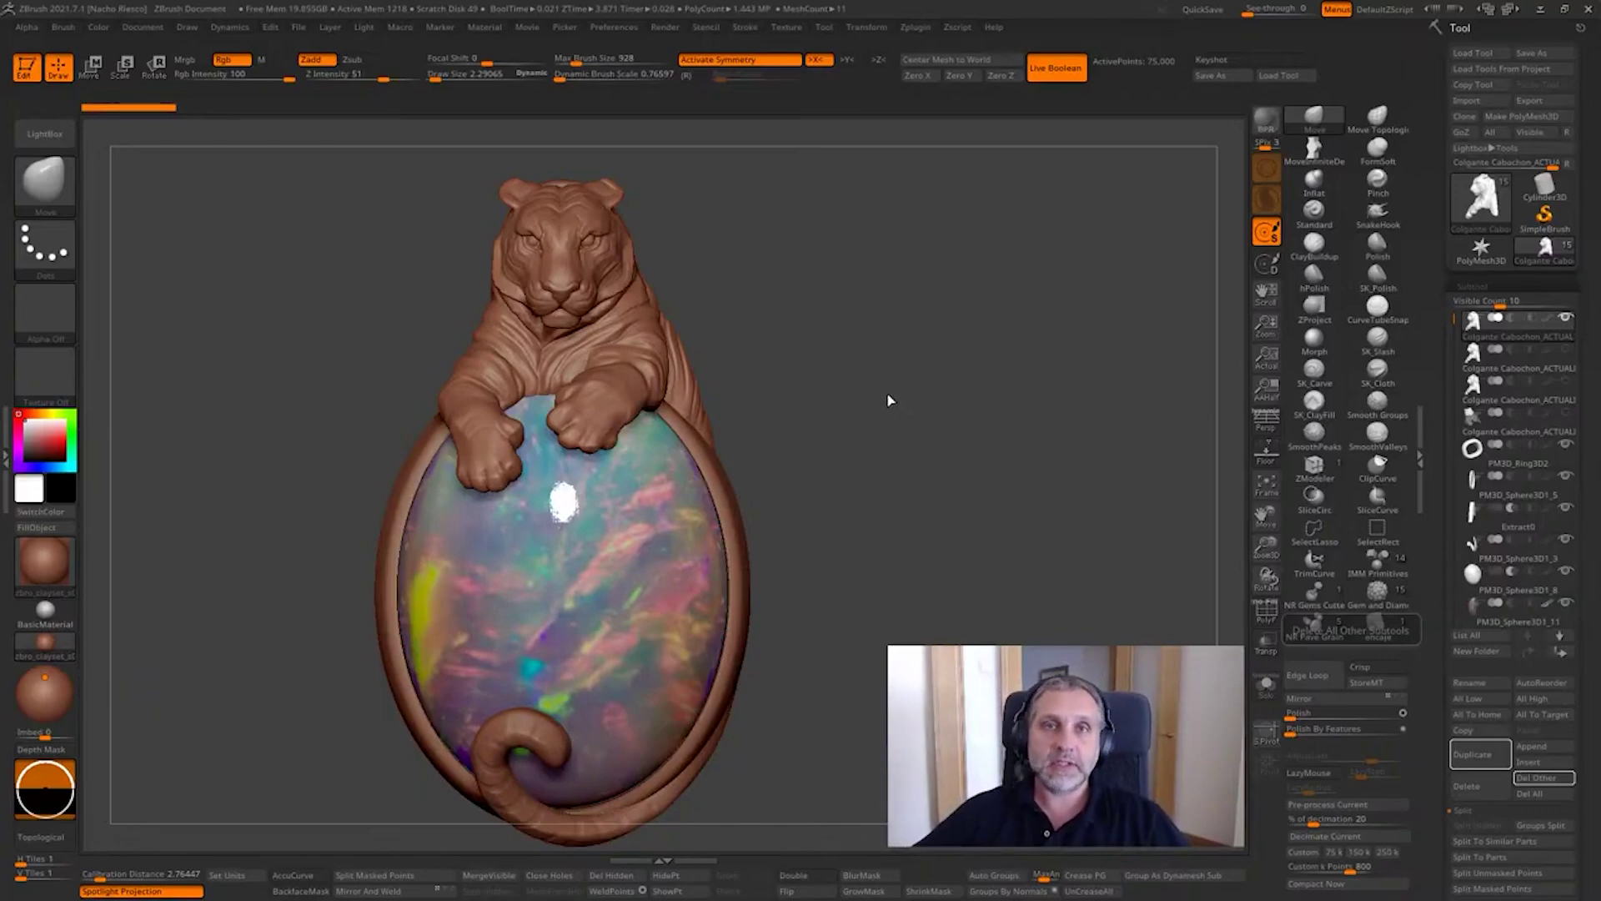
Step: Isolate the tiger mesh and show its polygon wireframe around the head in side view
left_click_drag(863, 371, 1176, 552)
left_click(1266, 613)
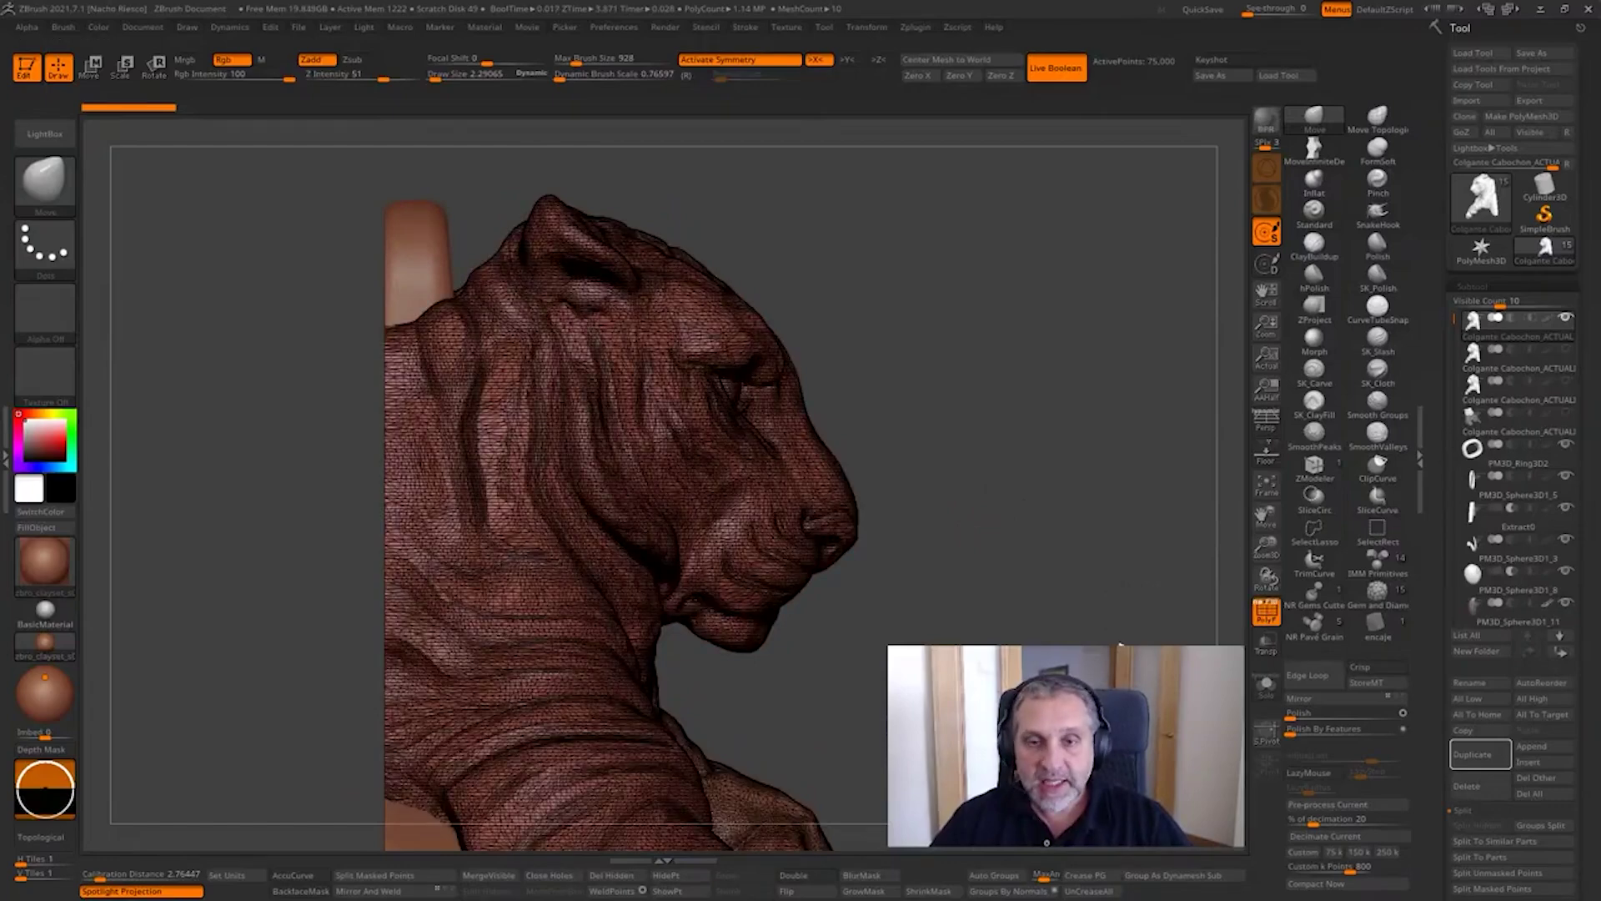
left_click(1265, 686)
left_click_drag(1052, 434, 1073, 496, "alt")
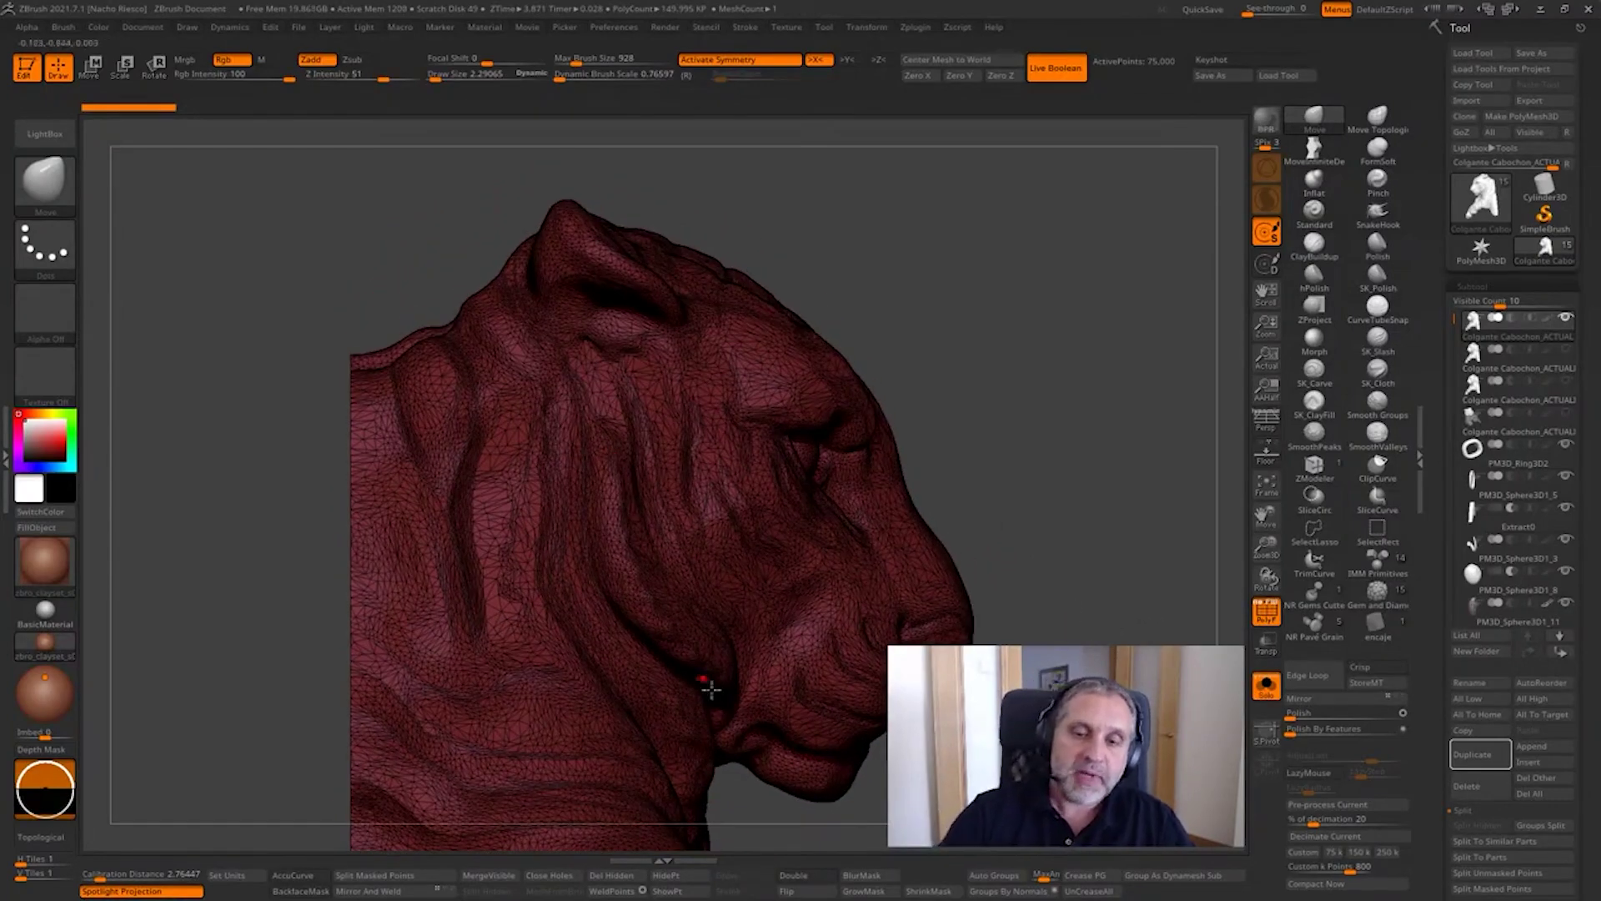
left_click_drag(1069, 554, 1099, 530, "alt")
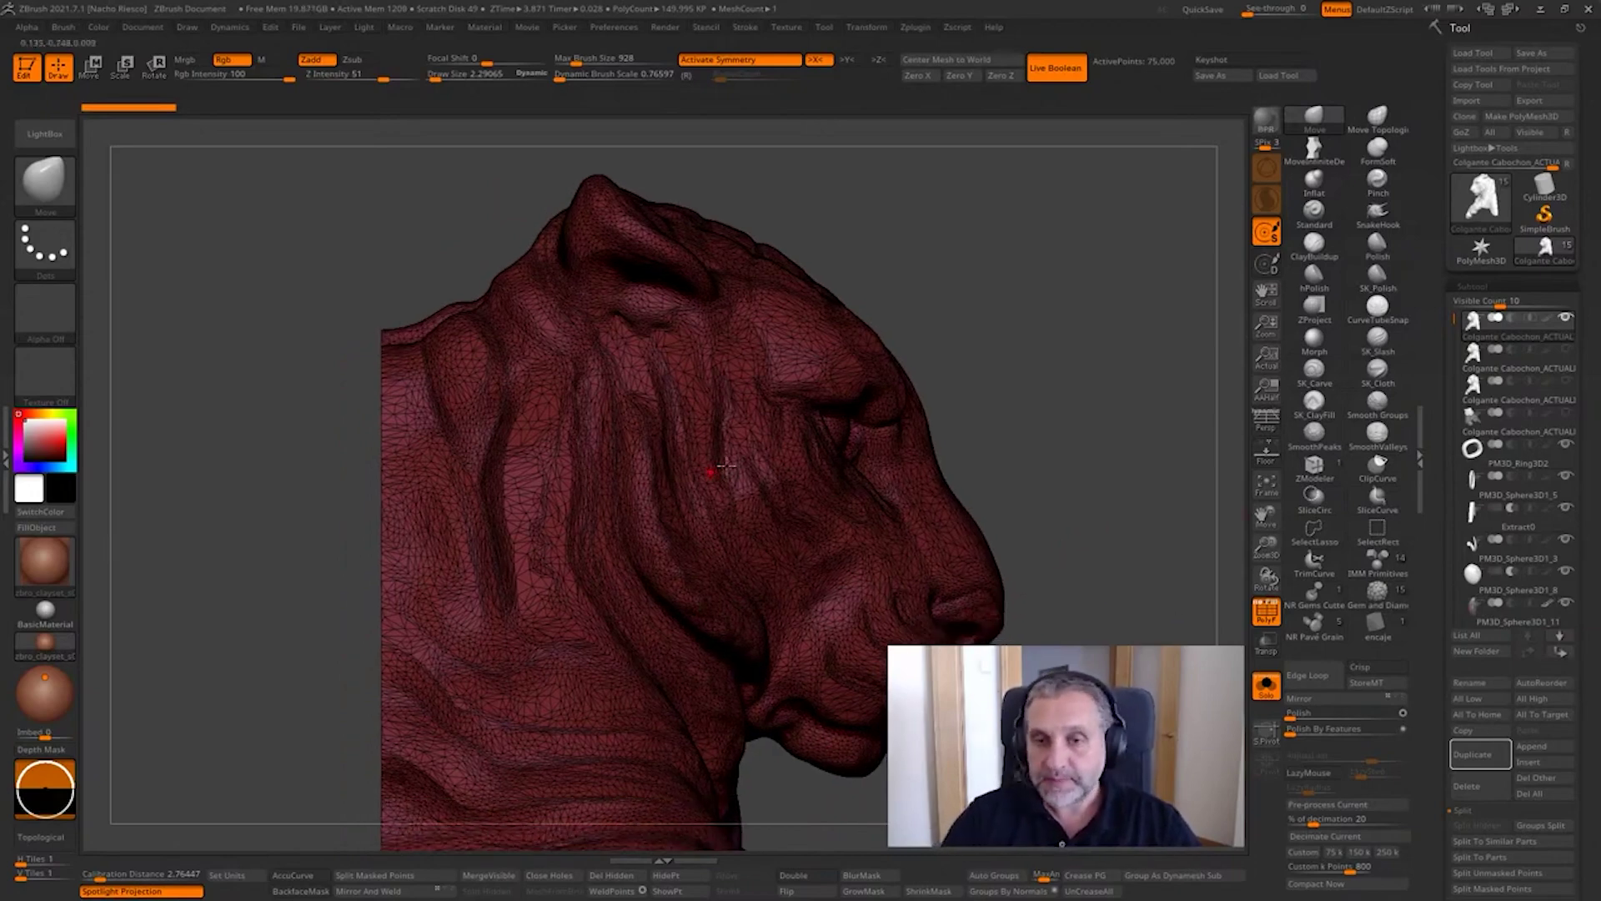
Step: Enable Sculptris Pro, set the draw size to about 3.53 and smooth along the neck crease behind the ear to densify the mesh
left_click(1268, 200)
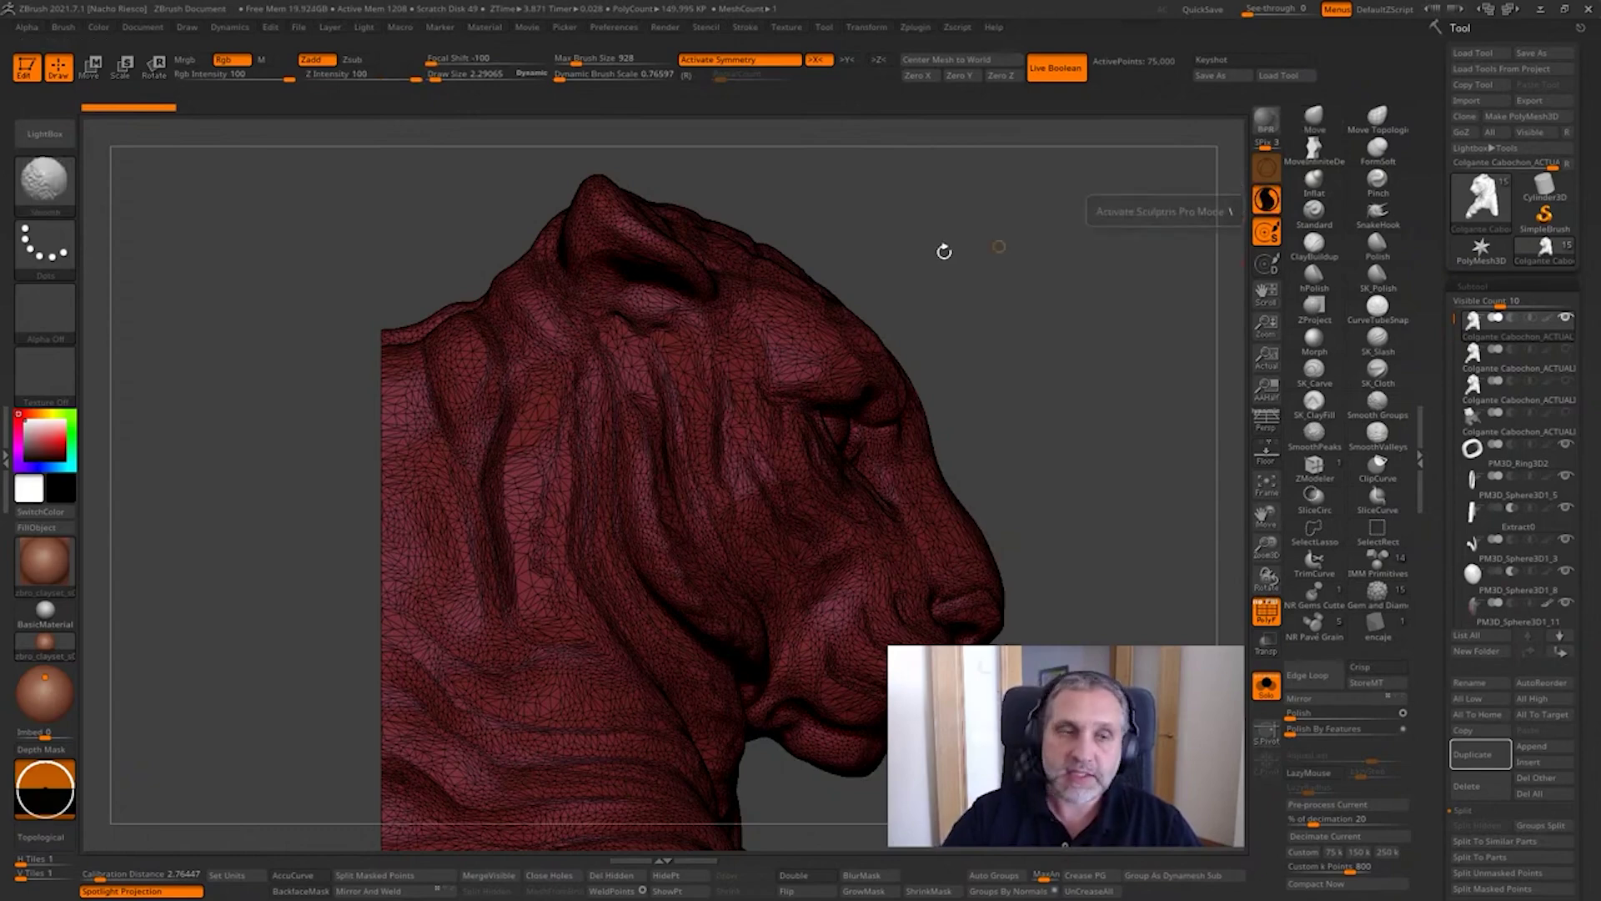
left_click(48, 192)
left_click(1268, 200)
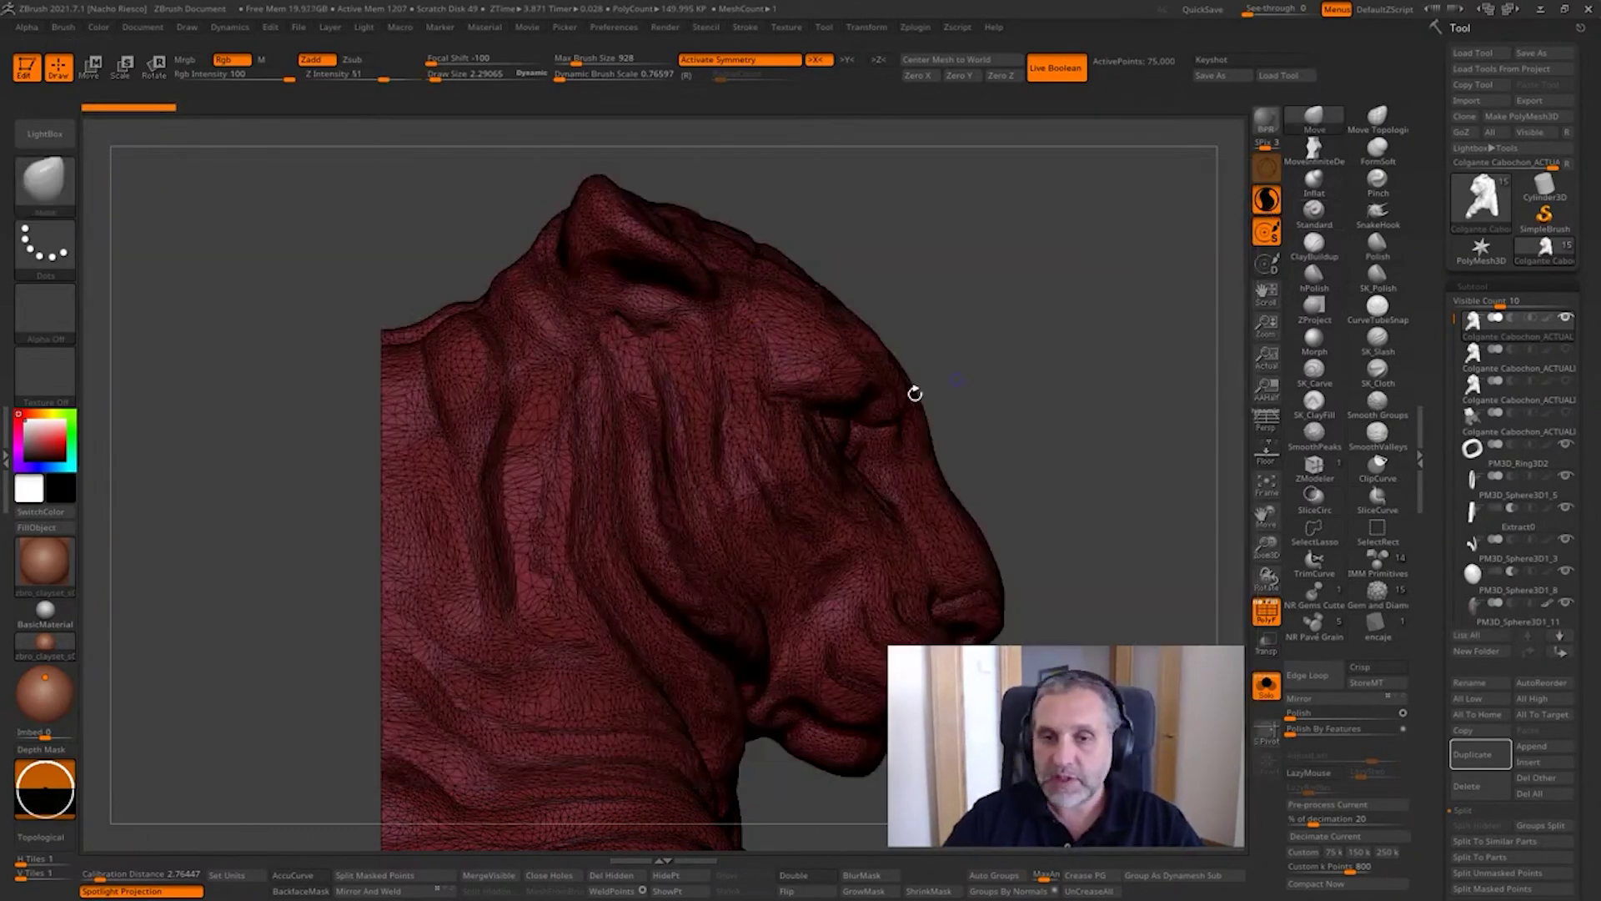
key("s")
mouse_move(1071, 324)
left_mouse_down("alt")
mouse_move(1097, 357)
mouse_move(1032, 361)
left_mouse_up("alt")
mouse_move(558, 268)
left_mouse_down()
mouse_move(584, 294)
mouse_move(626, 533)
left_mouse_up()
key("shift+f")
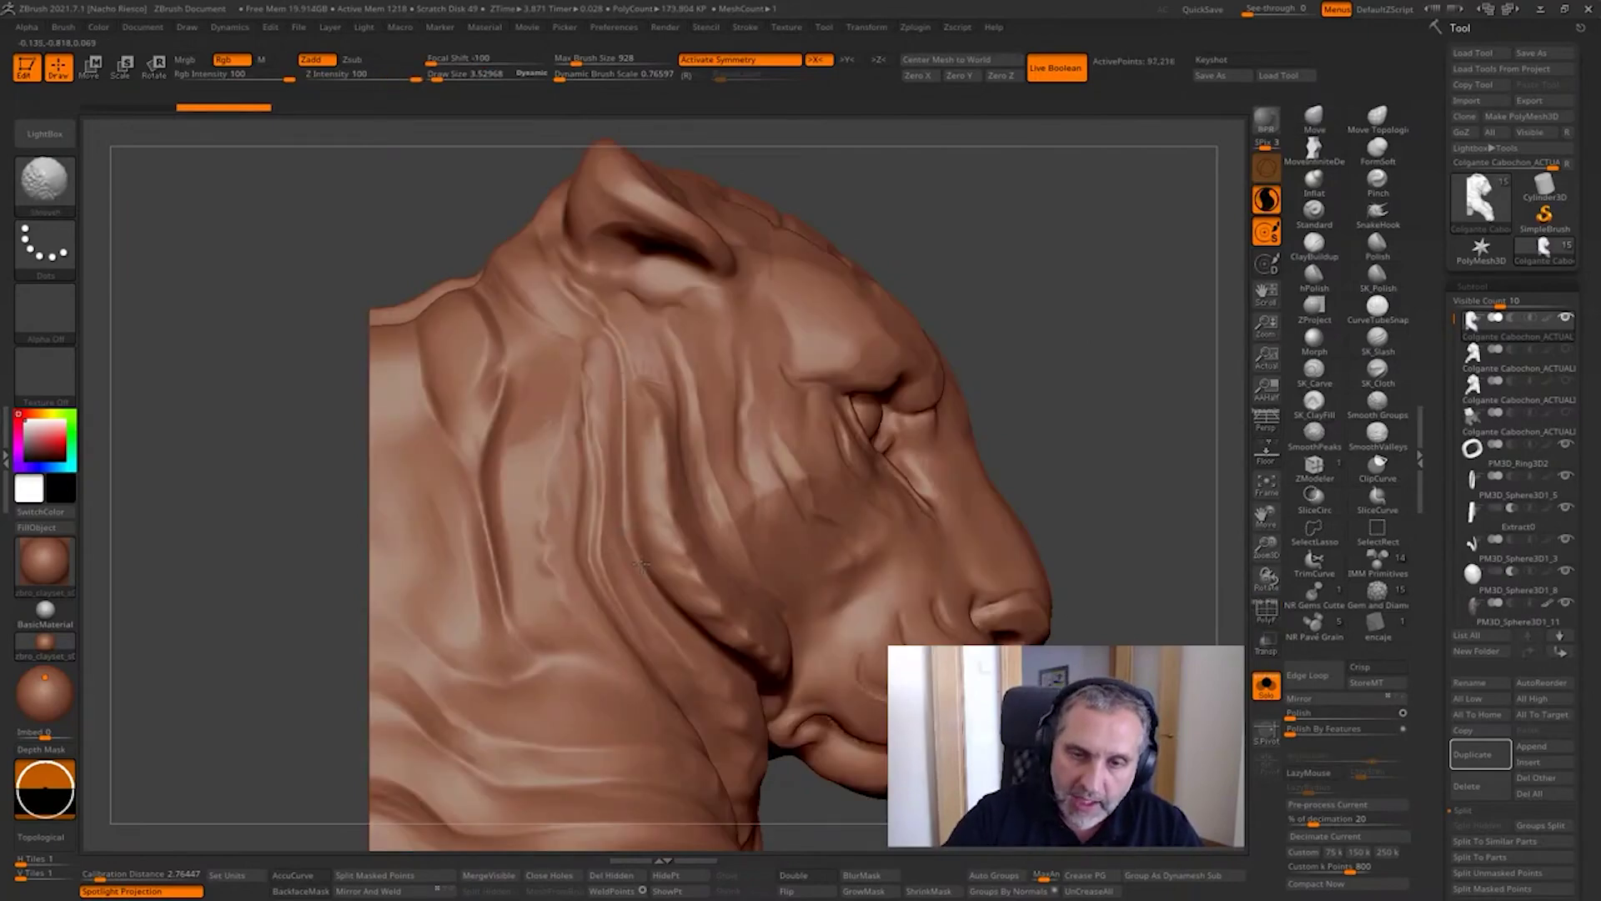
Step: With symmetry off, continue smoothing the crease from behind the ear down toward the jaw
left_click_drag(1076, 334, 1138, 383)
left_click_drag(599, 321, 613, 339, "shift")
right_click_drag(563, 285, 615, 499)
left_click_drag(658, 578, 702, 624, "shift")
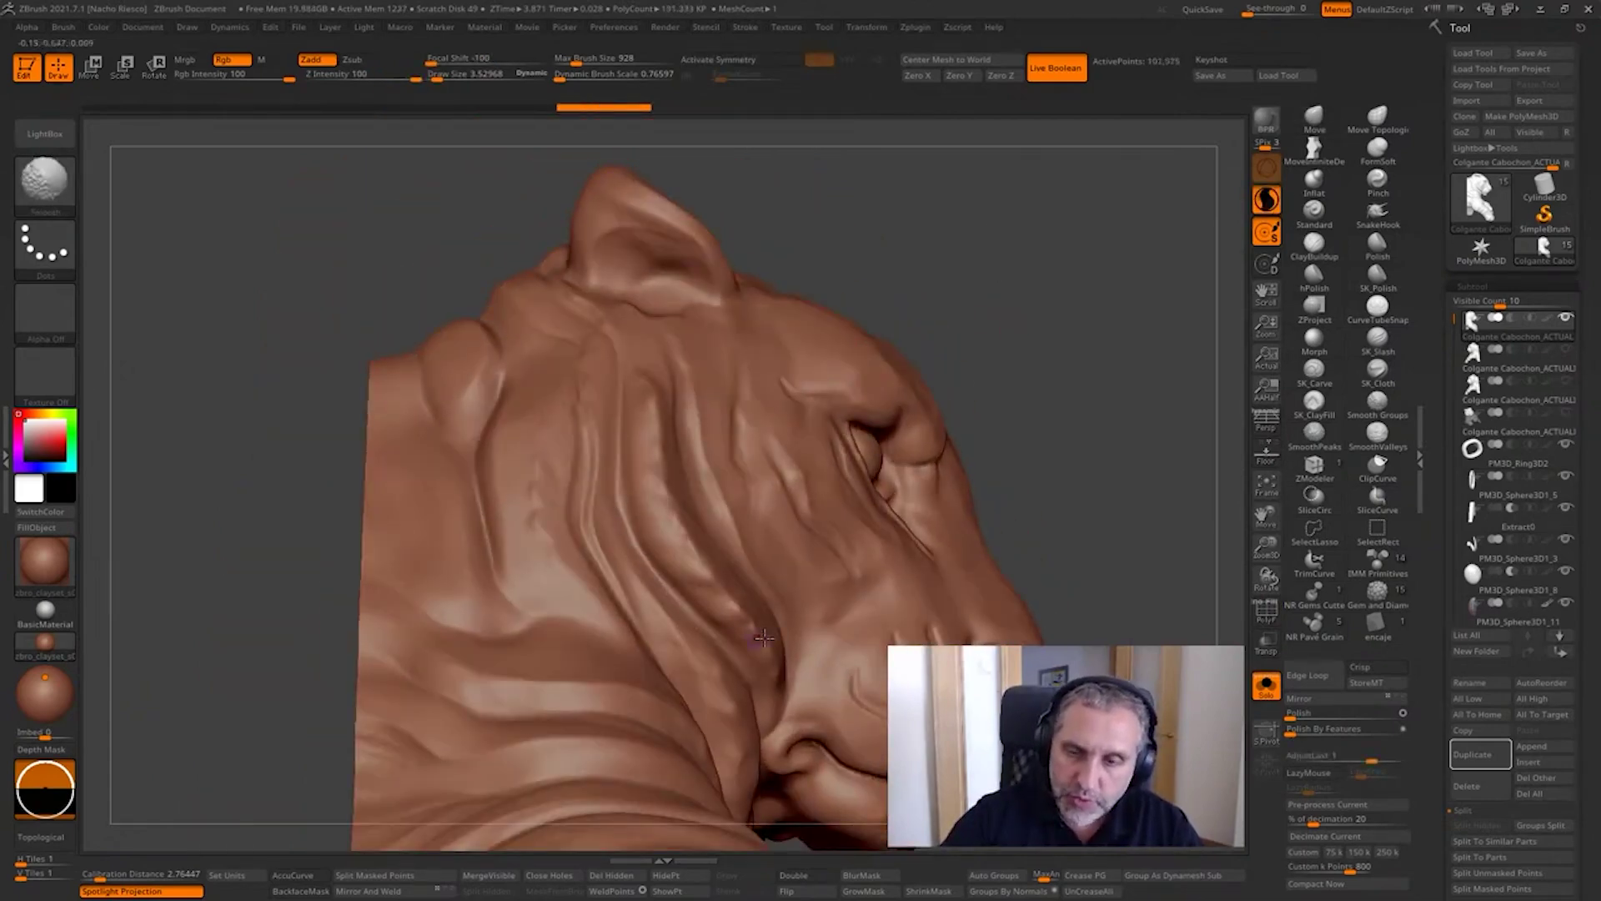
Step: Show the wireframe and complete the dense polygon band along the crease, from the back of the ear to under the jaw
left_click(1267, 615)
left_click_drag(1108, 477, 1105, 573, "alt")
right_click_drag(781, 563, 638, 577)
left_click_drag(637, 579, 780, 739, "shift")
right_click_drag(779, 738, 708, 654)
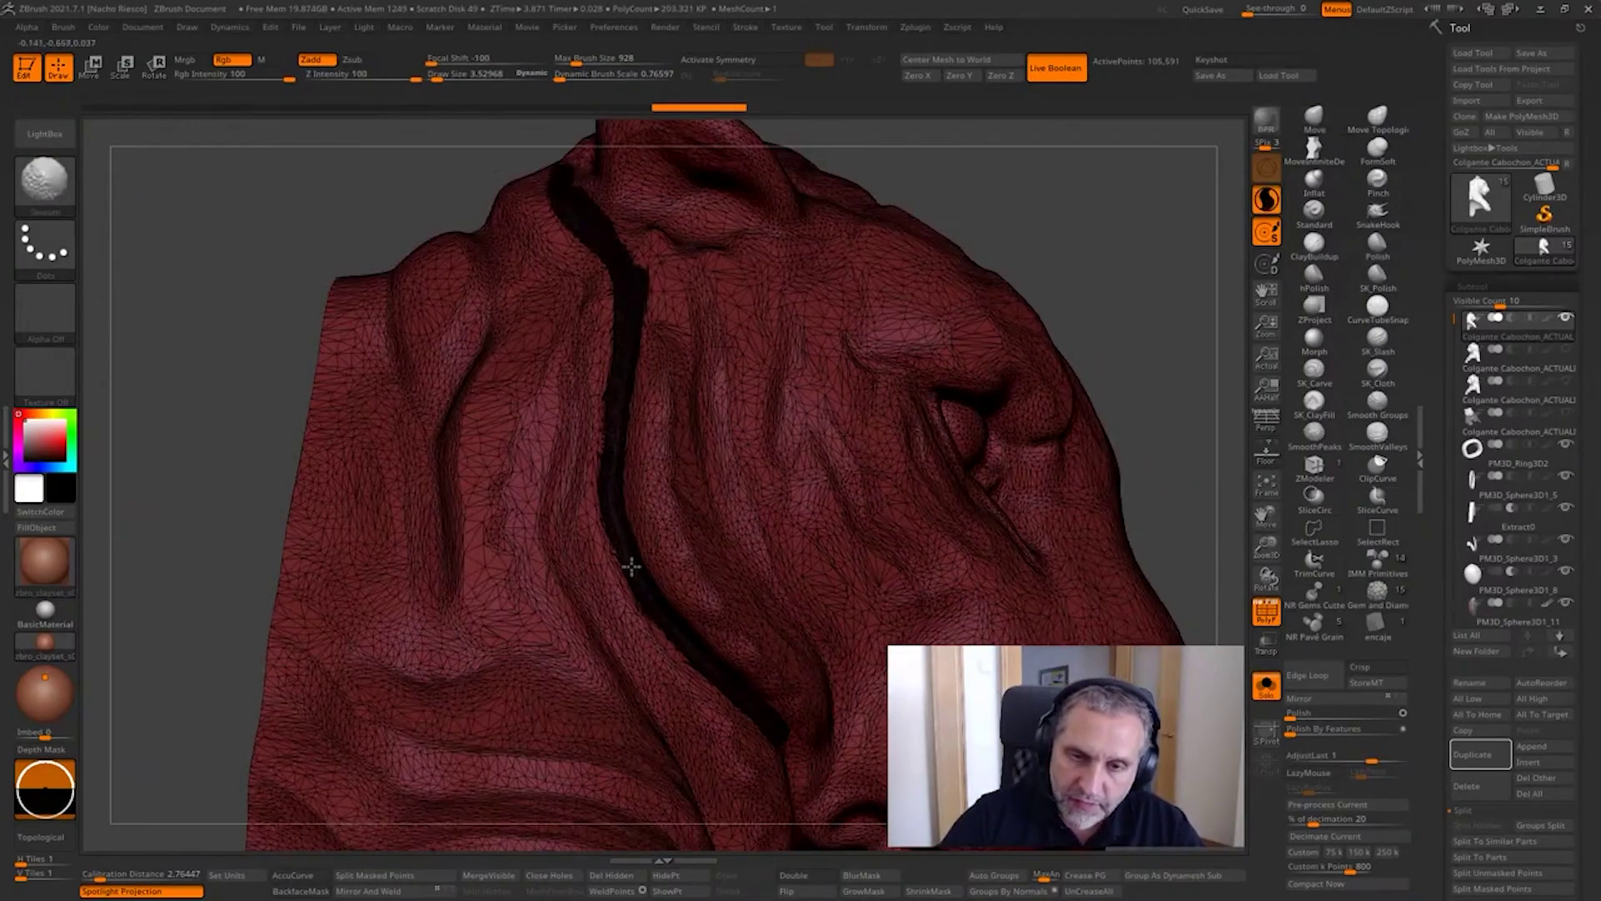
left_click_drag(618, 267, 576, 203, "shift")
mouse_move(1114, 245)
left_mouse_down()
mouse_move(1129, 347)
mouse_move(1084, 209)
left_mouse_up()
left_click_drag(744, 692, 754, 723, "shift")
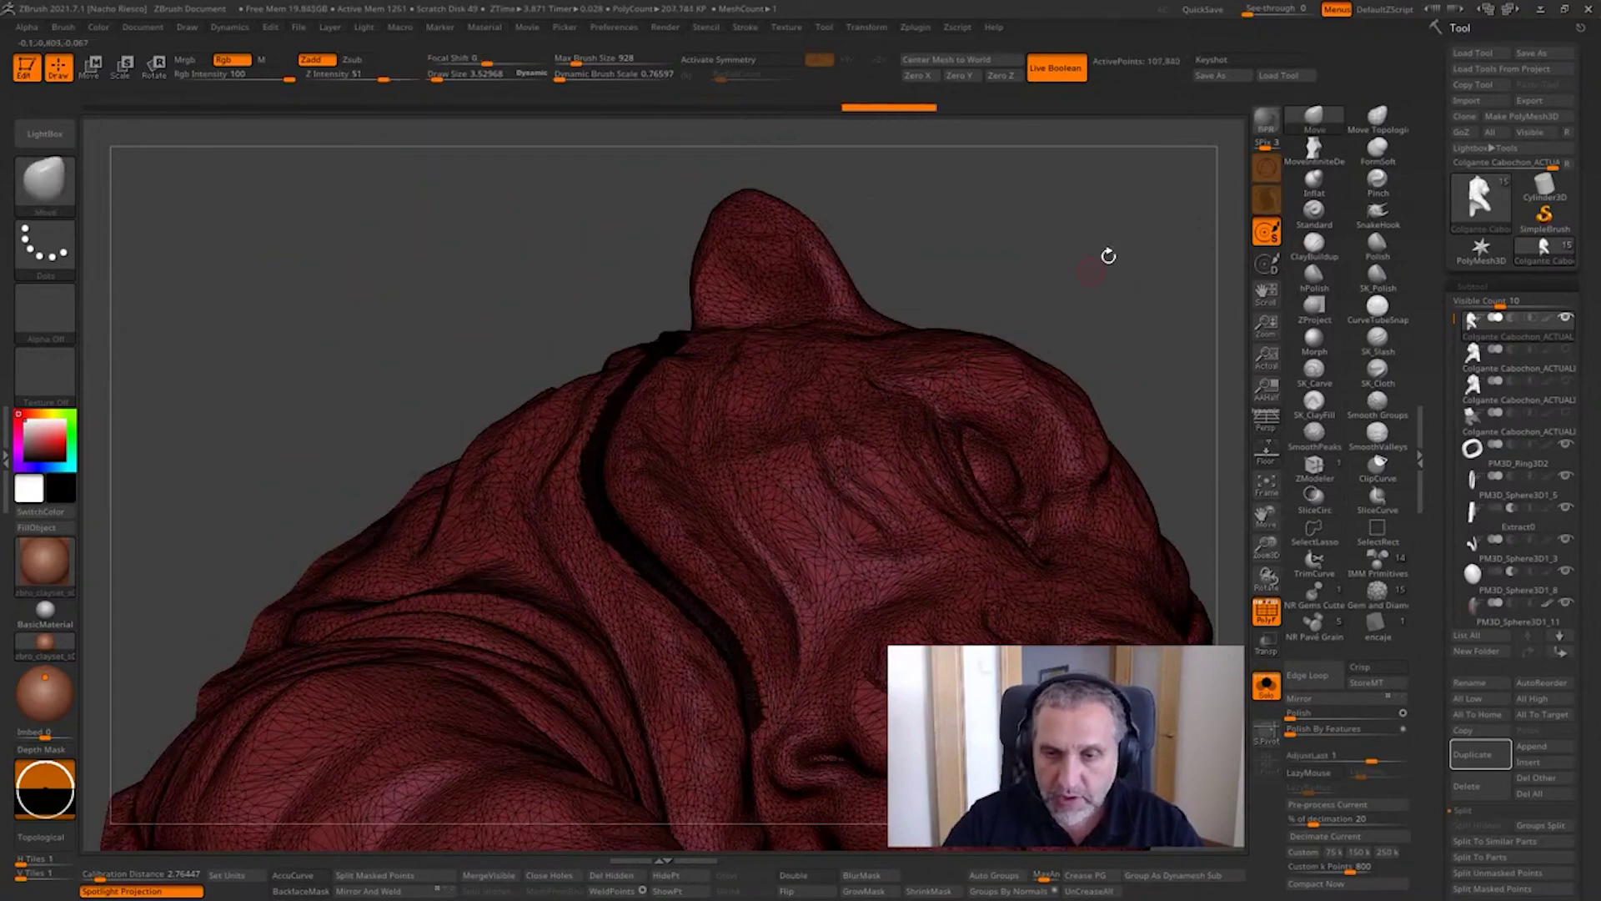
Step: Switch to the second tiger subtool, check its dense band on both sides of the head, and hide the wireframe
left_click_drag(1109, 255, 1188, 567)
left_click(1514, 360)
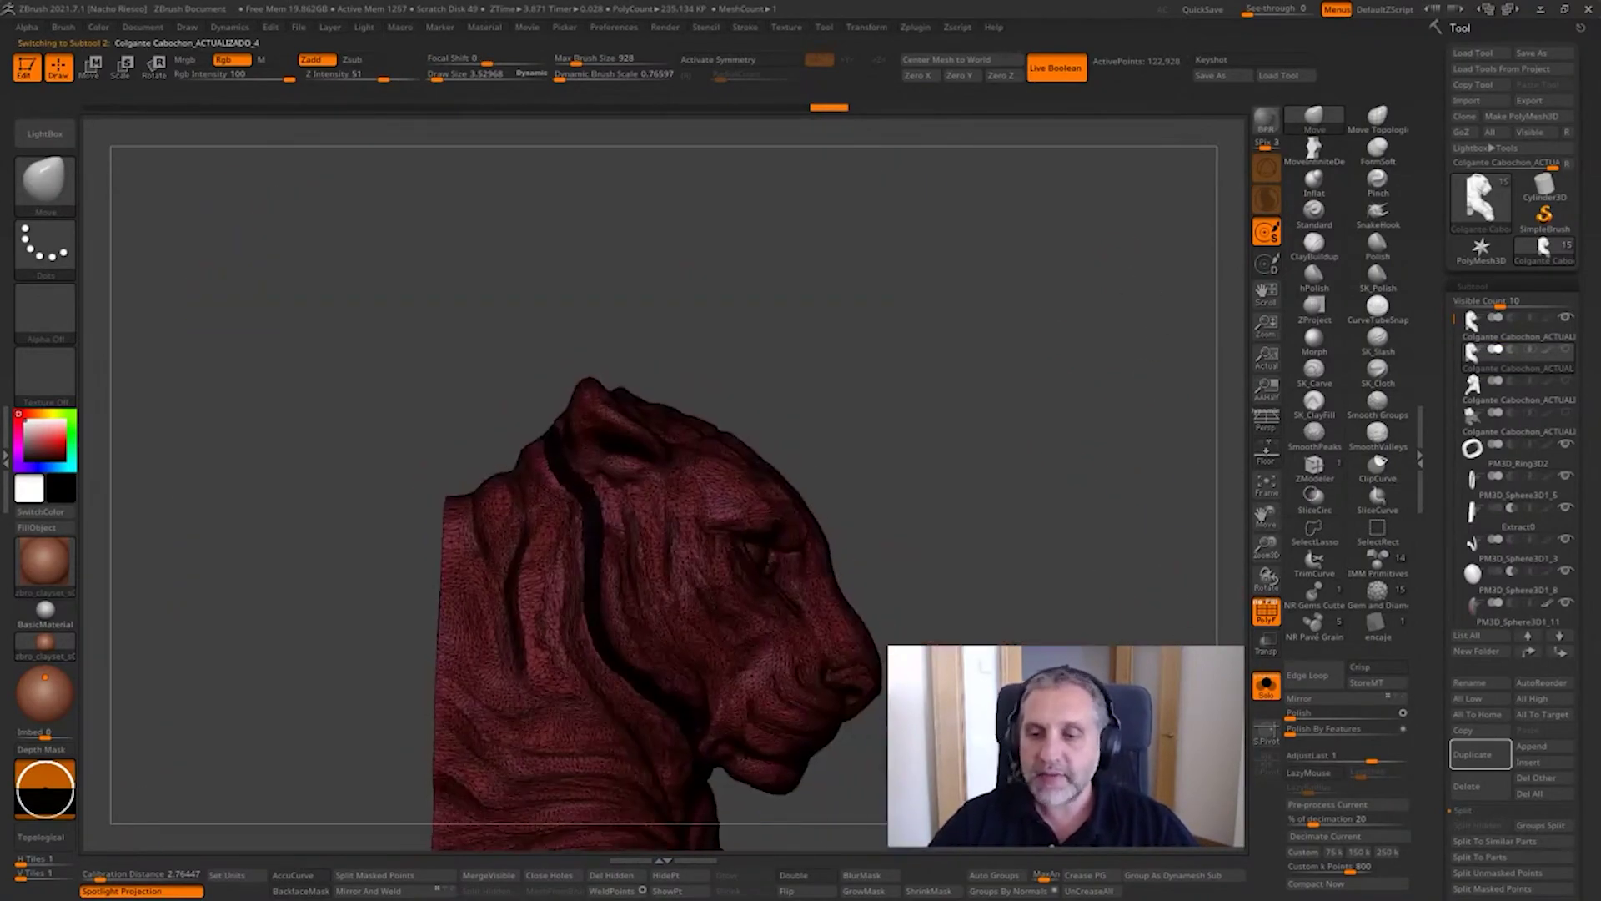
left_click_drag(1184, 634, 1015, 581)
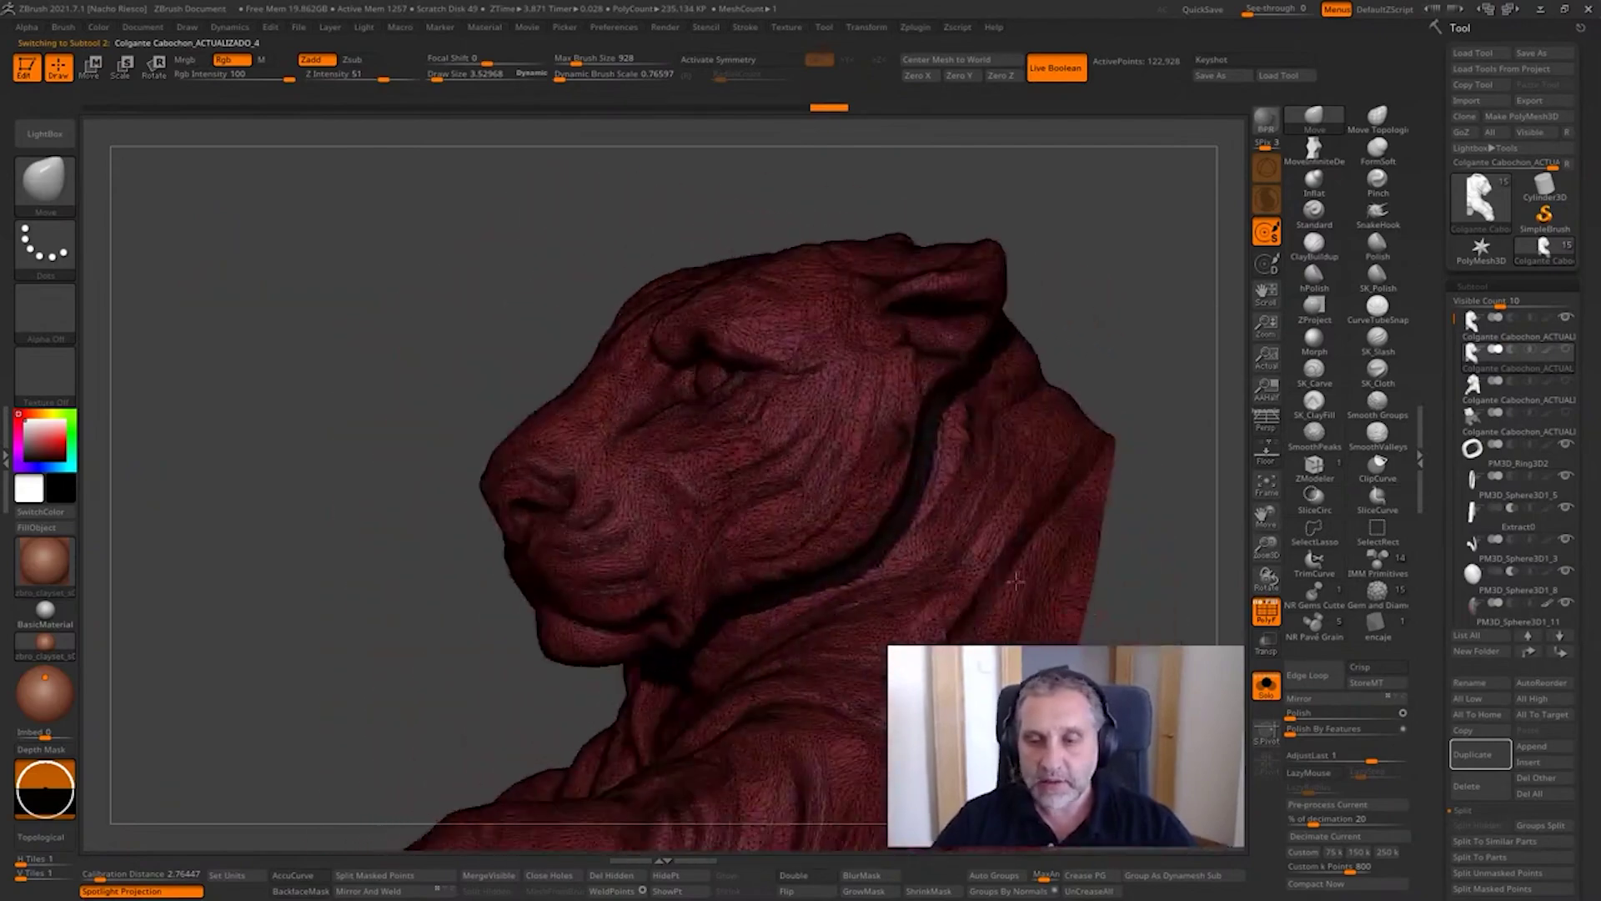
left_click(1270, 602)
left_click_drag(1168, 605, 1122, 612)
right_click_drag(1084, 317, 1149, 631)
mouse_move(1149, 632)
left_mouse_down("alt")
mouse_move(1101, 633)
mouse_move(1071, 588)
mouse_move(1213, 587)
mouse_move(1258, 609)
mouse_move(1219, 619)
mouse_move(1261, 619)
left_mouse_up("alt")
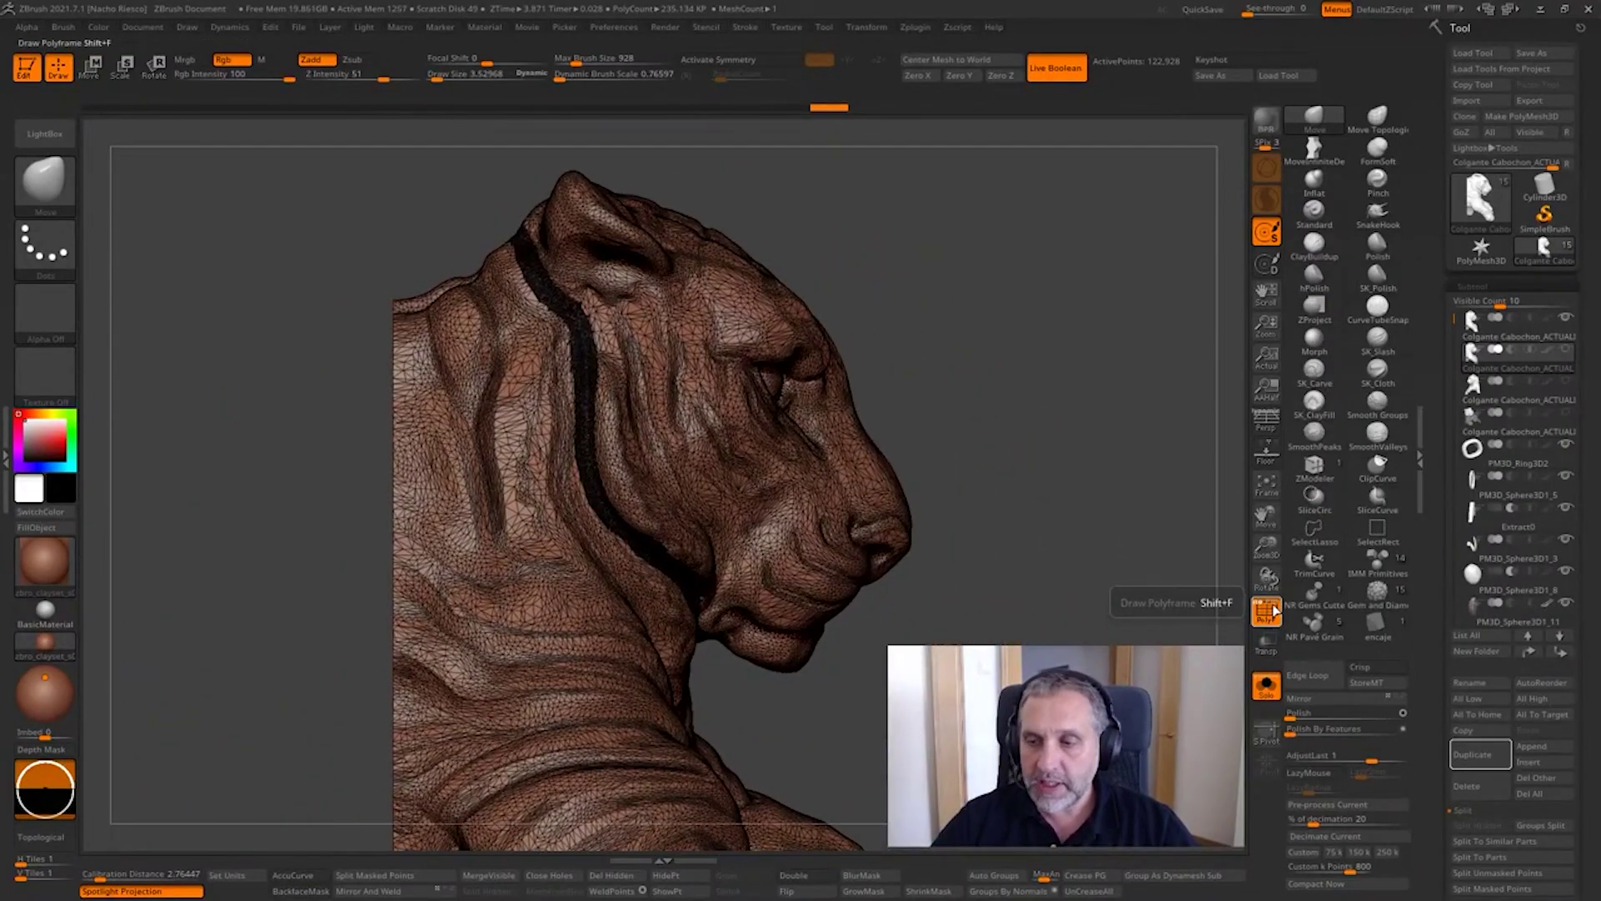
left_click(1267, 613)
right_click_drag(1104, 629, 1109, 755, "alt")
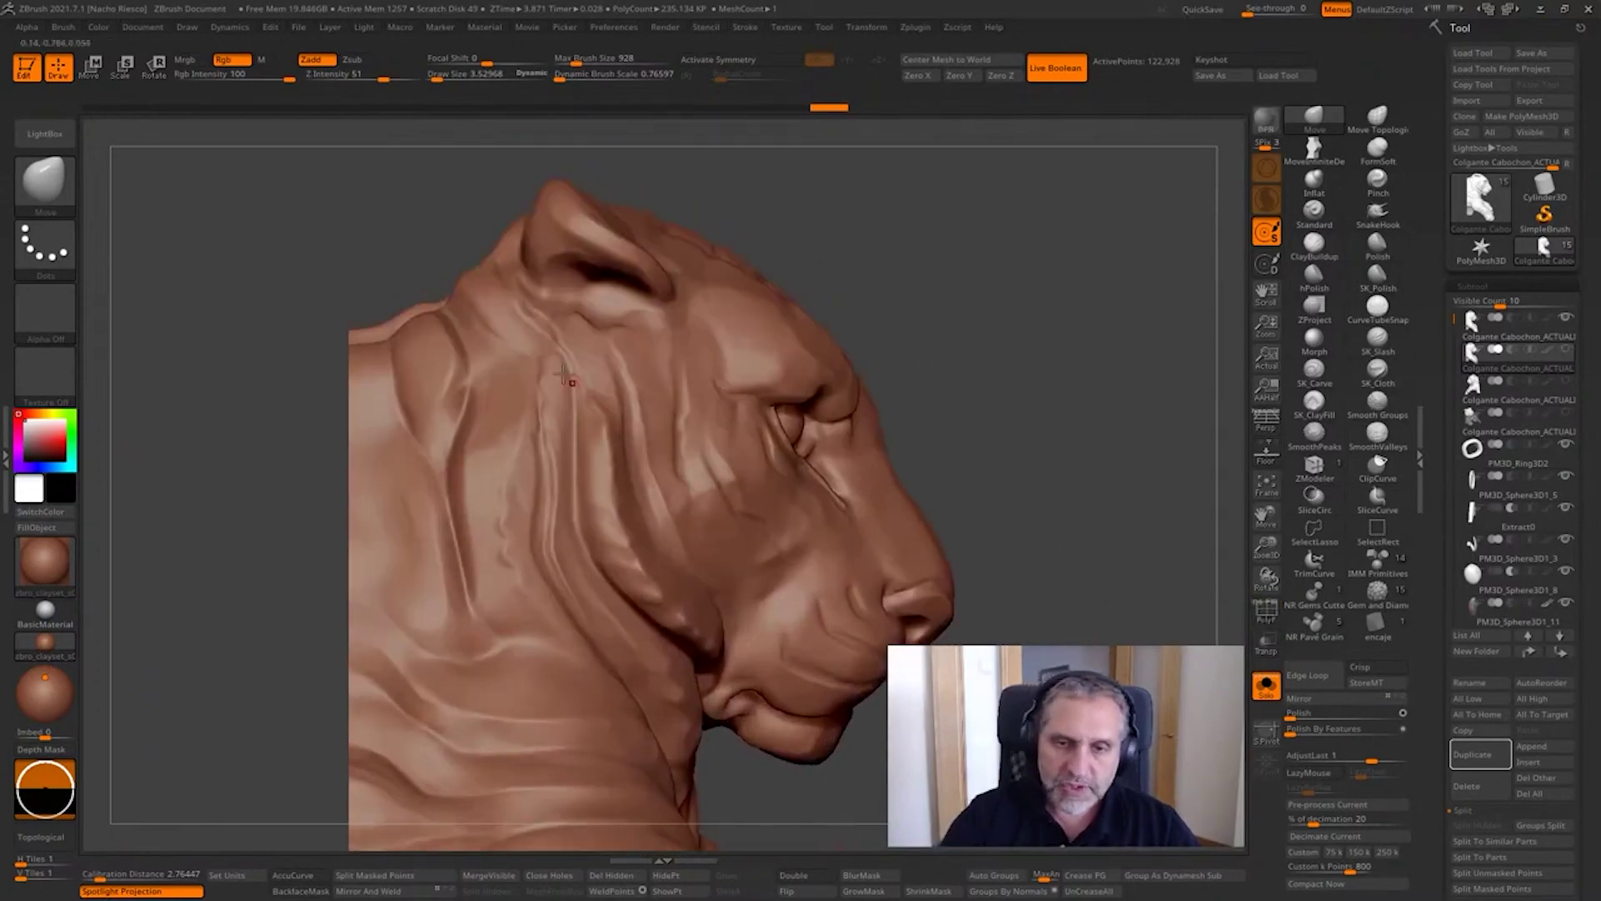
Step: With the MaskPen brush at Focal Shift -100, mask a thin line along the dense band from behind the ear to the throat
key("ctrl")
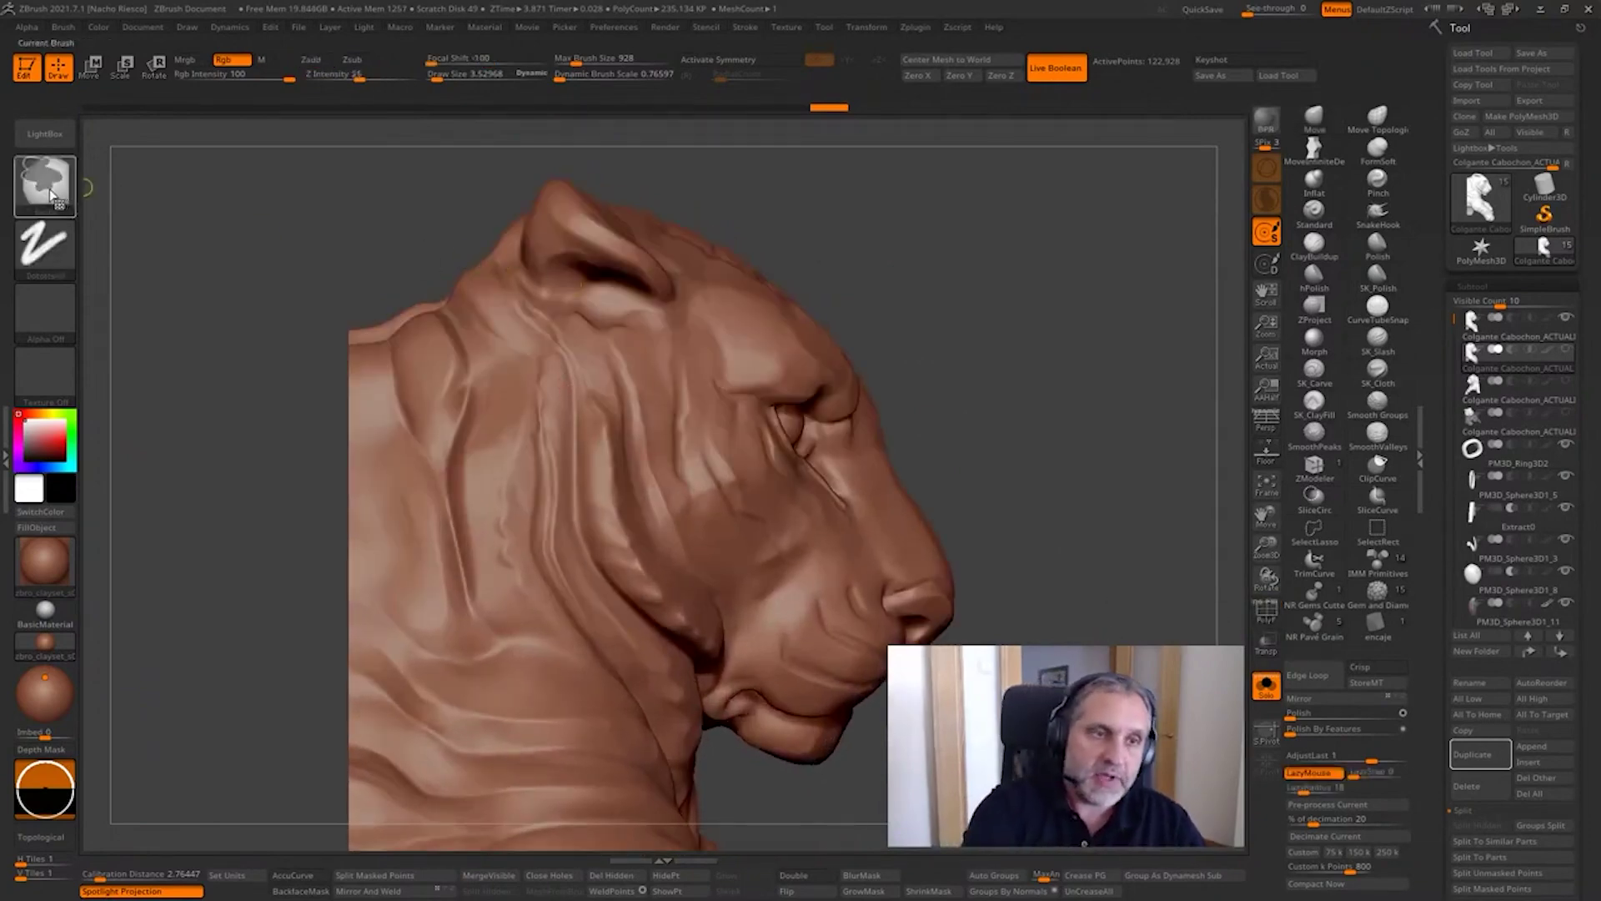
left_click_drag(433, 59, 427, 58, "ctrl")
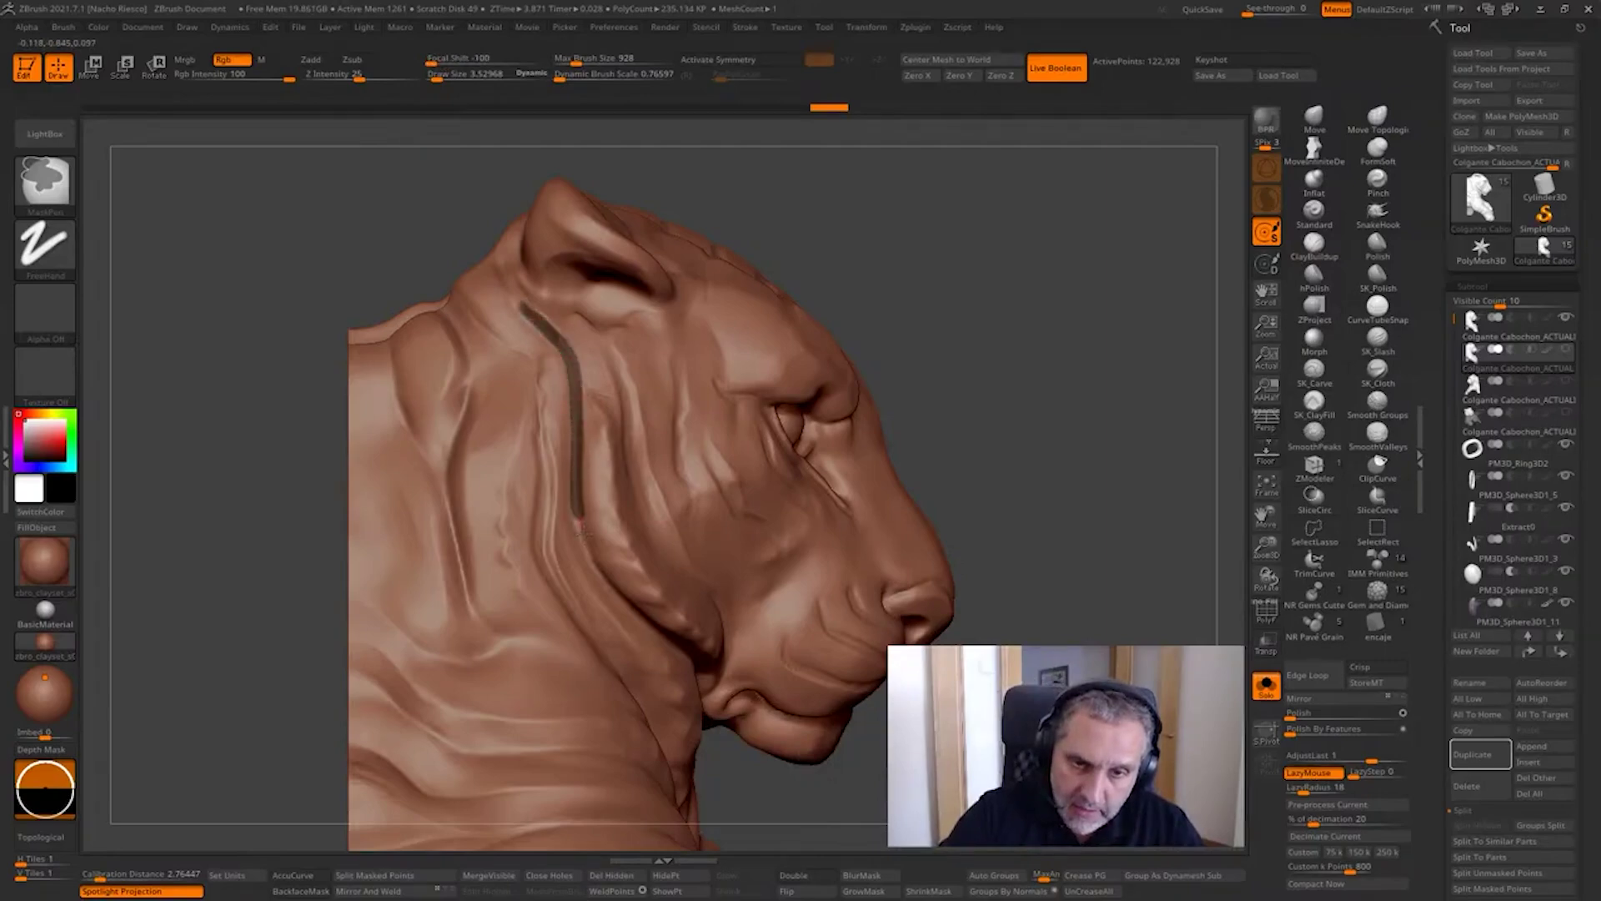
left_click_drag(936, 436, 918, 347)
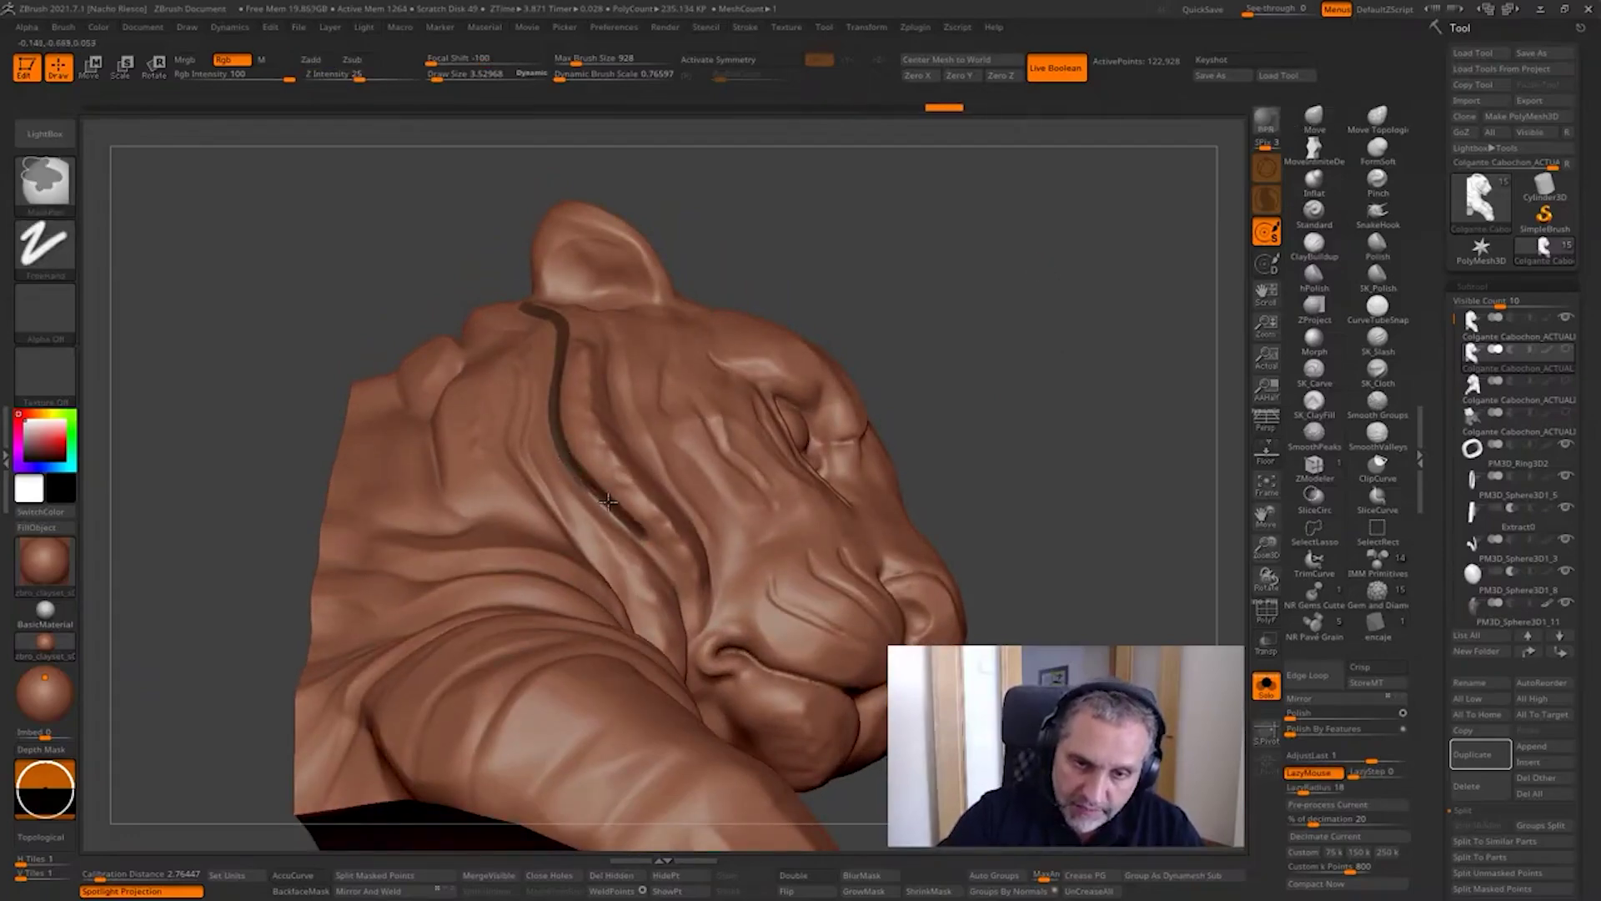
left_click_drag(643, 536, 662, 557, "ctrl")
left_click_drag(953, 486, 864, 412)
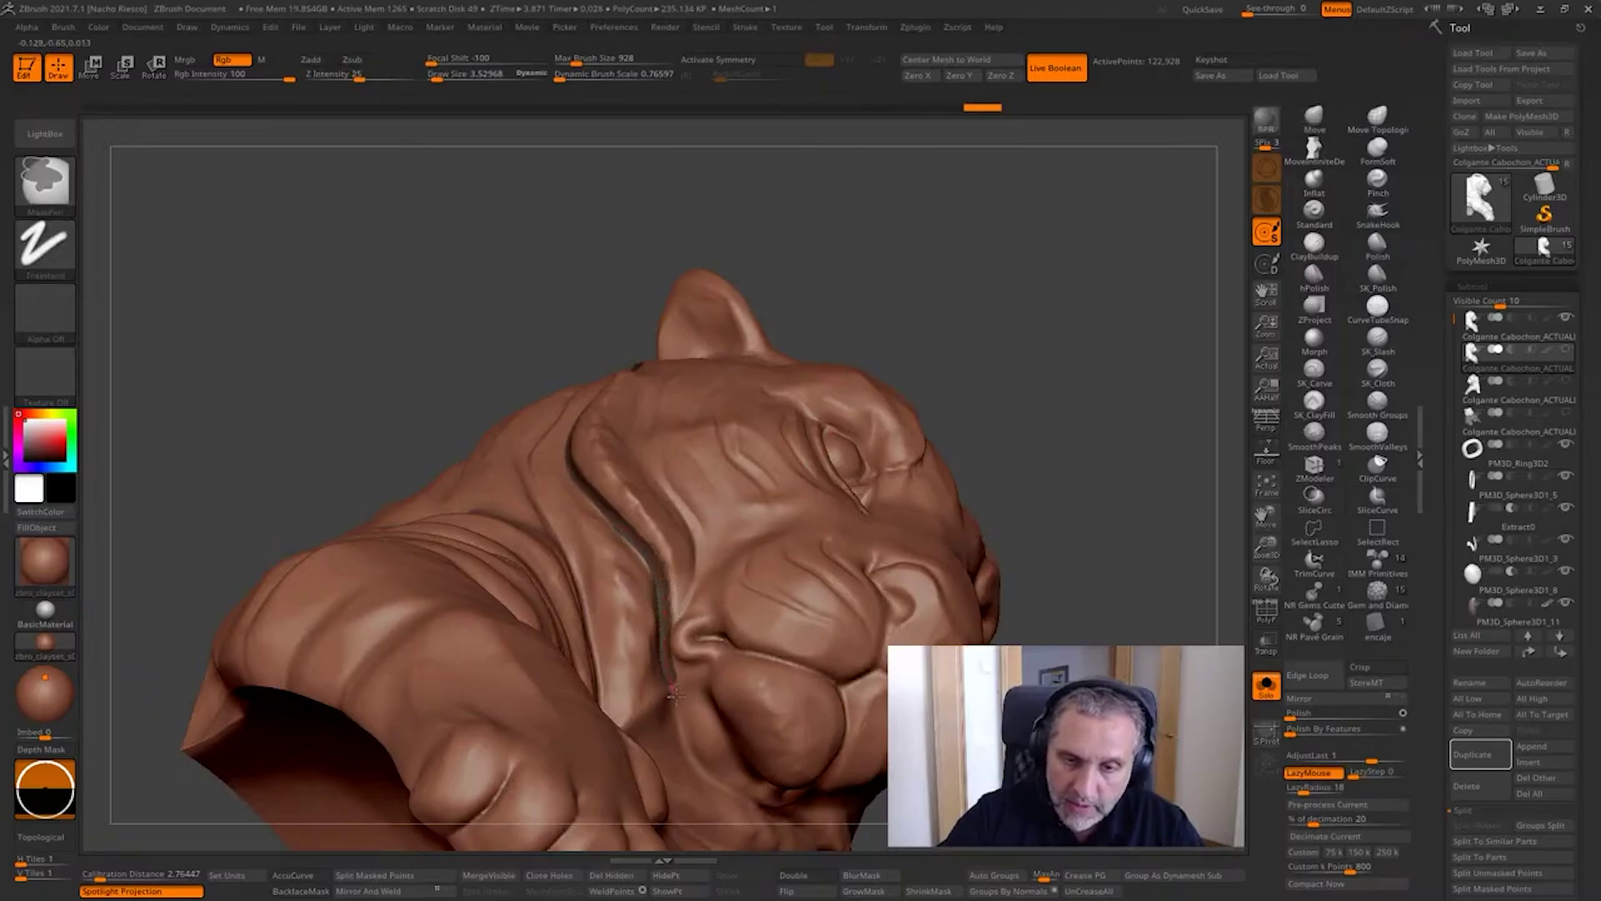
left_click_drag(686, 752, 687, 755, "ctrl")
left_click_drag(1126, 533, 1136, 633, "shift")
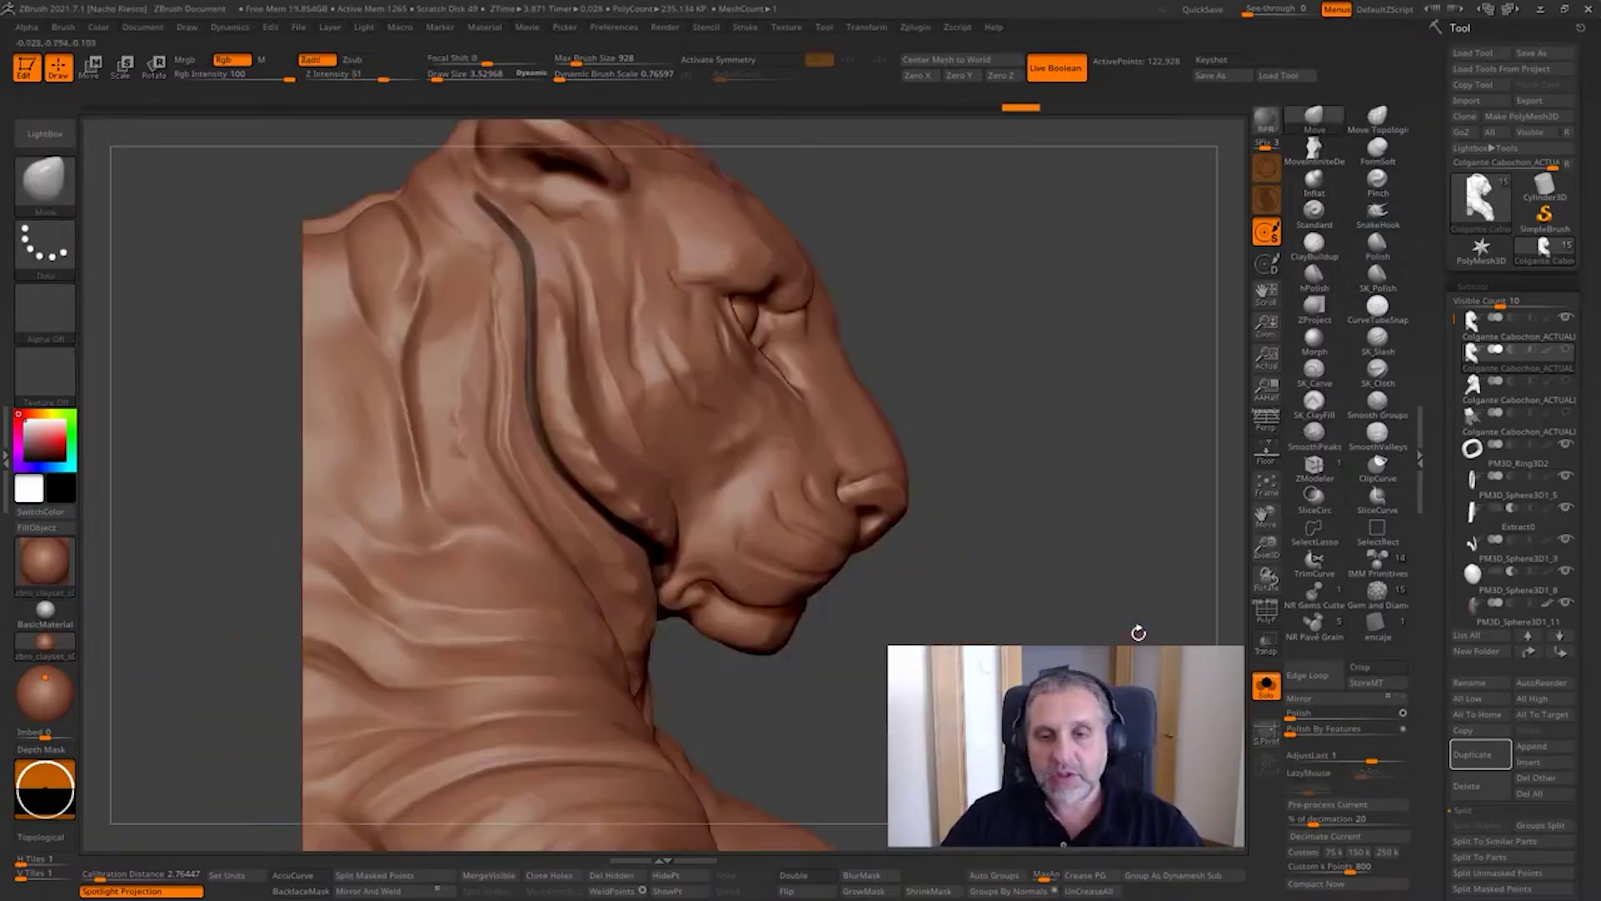
Step: Switch to the third tiger subtool and check the mask line around the neck from the other side and from below
left_click(1521, 401)
left_click_drag(1155, 580, 1012, 586)
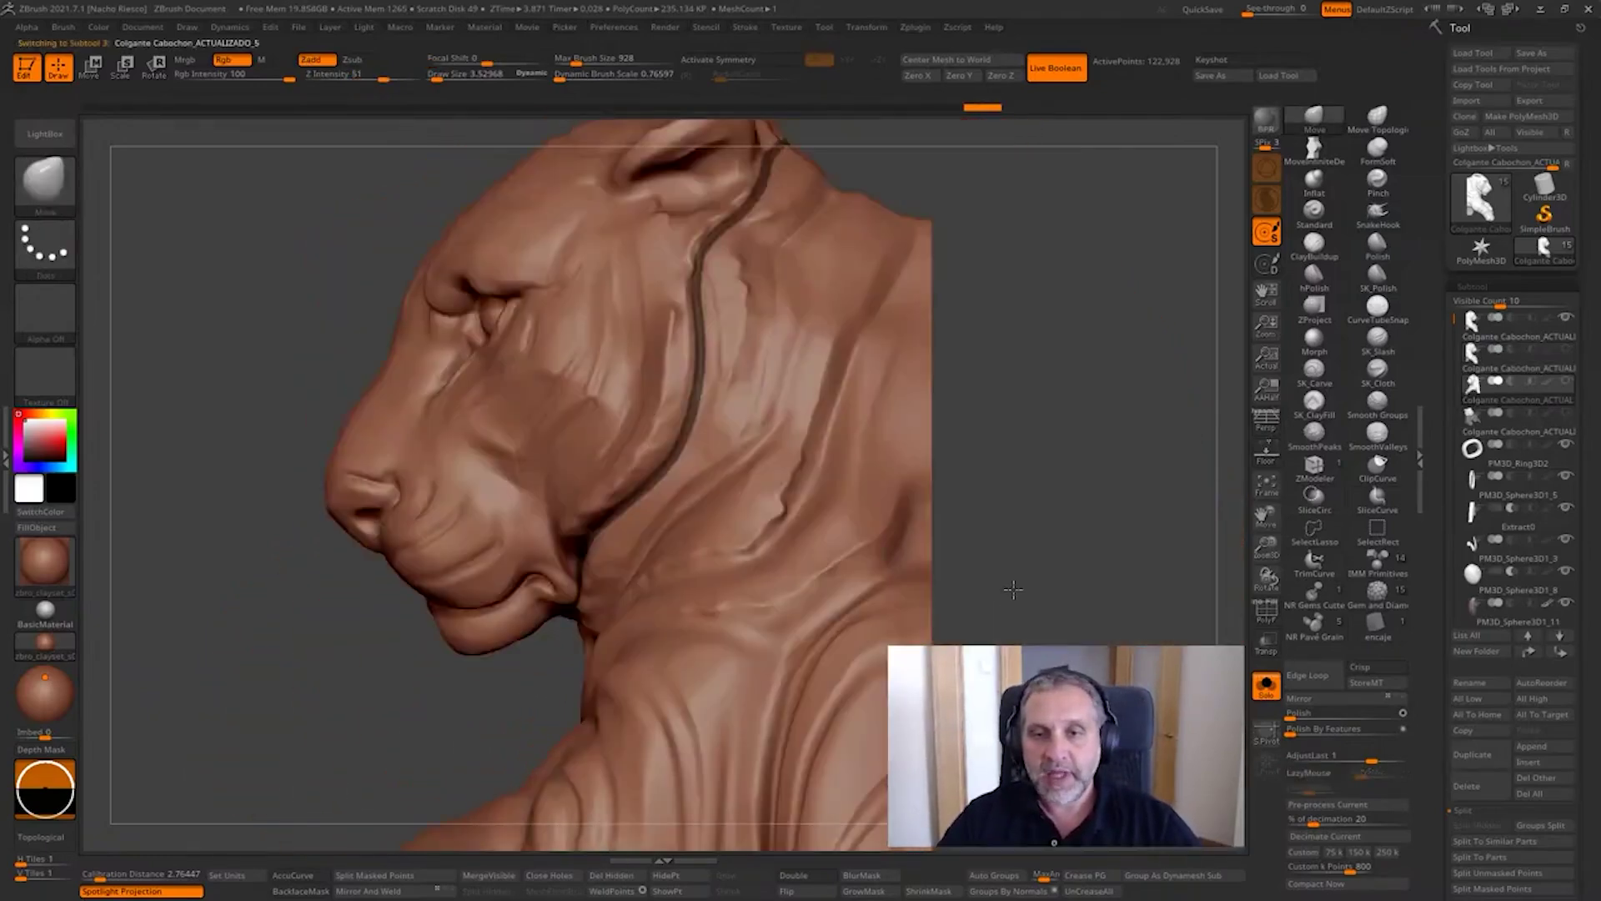
left_click_drag(1196, 501, 836, 476, "alt")
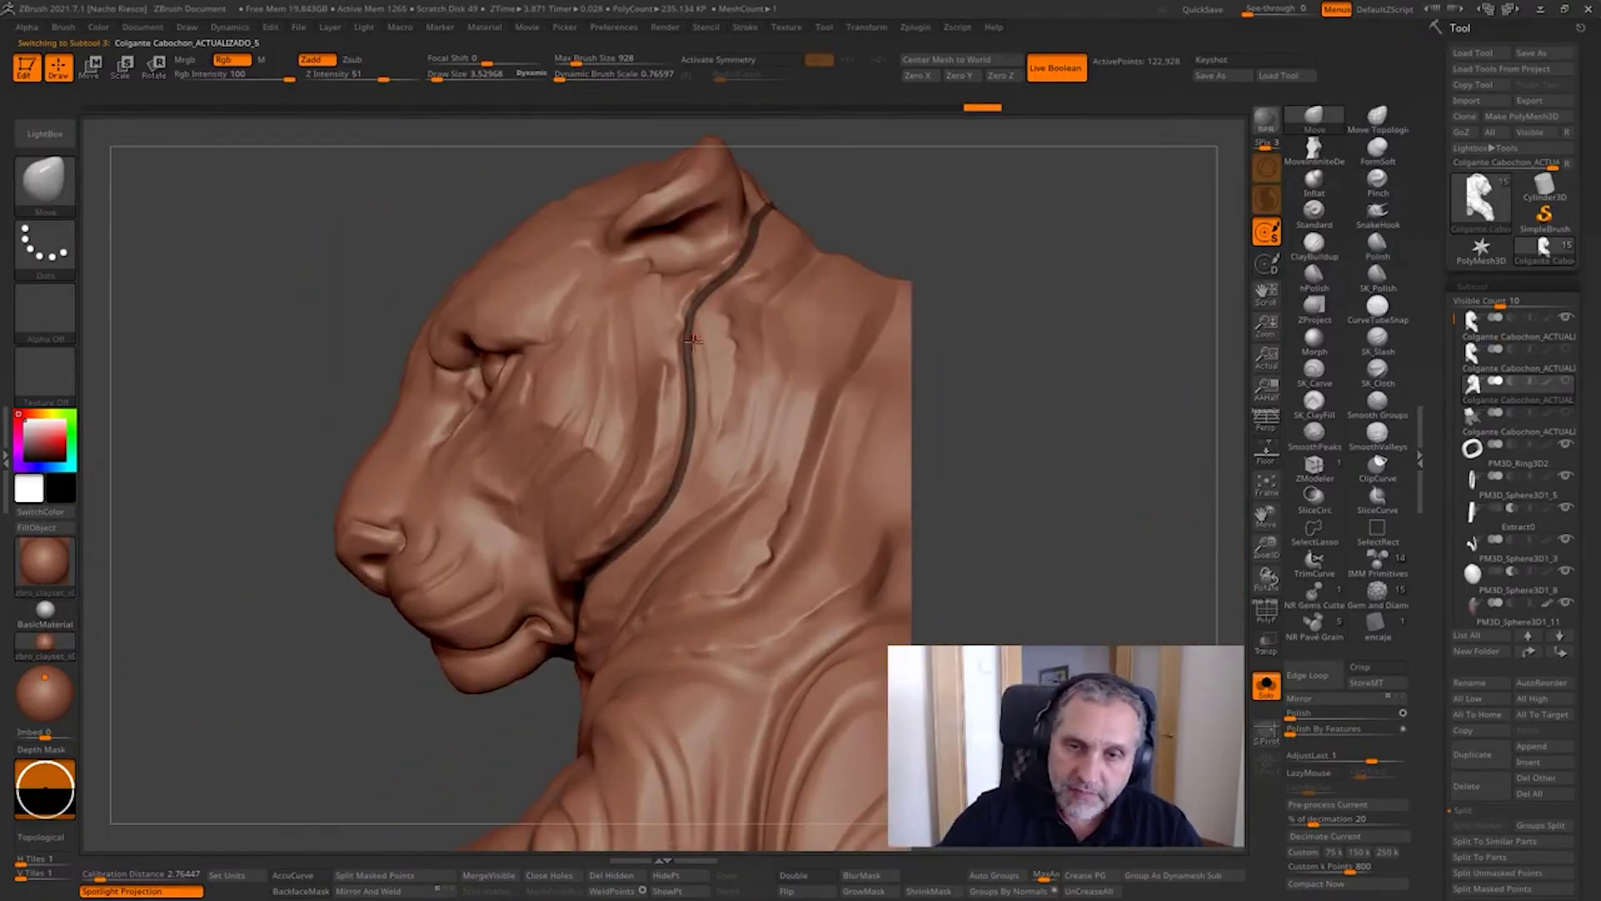
left_click_drag(842, 371, 839, 317)
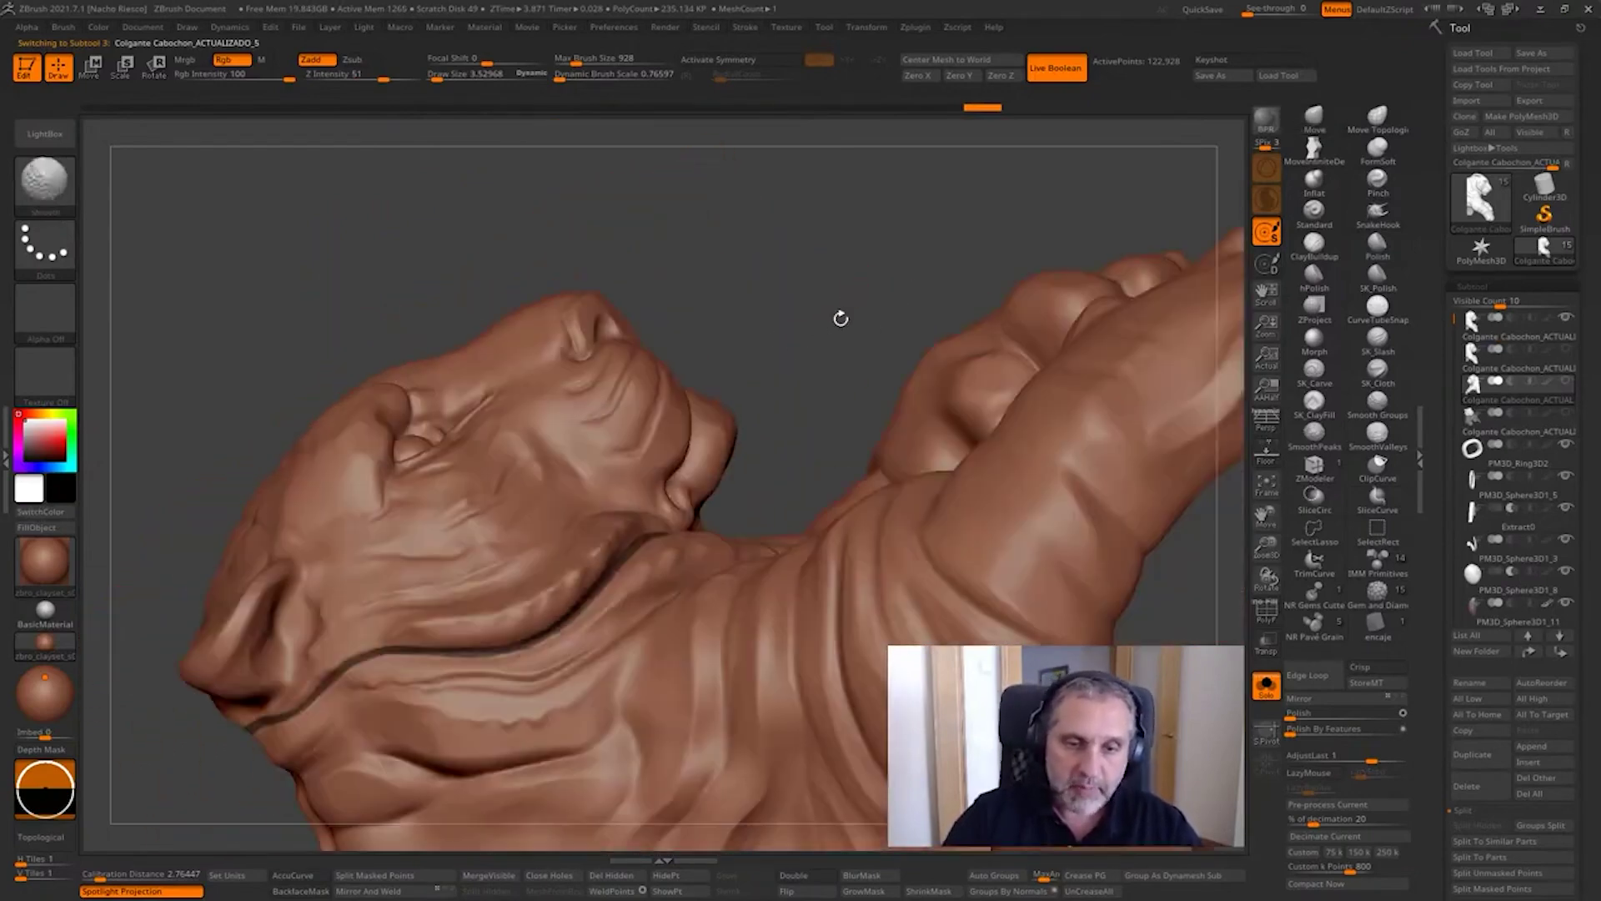
left_click_drag(912, 360, 1030, 587)
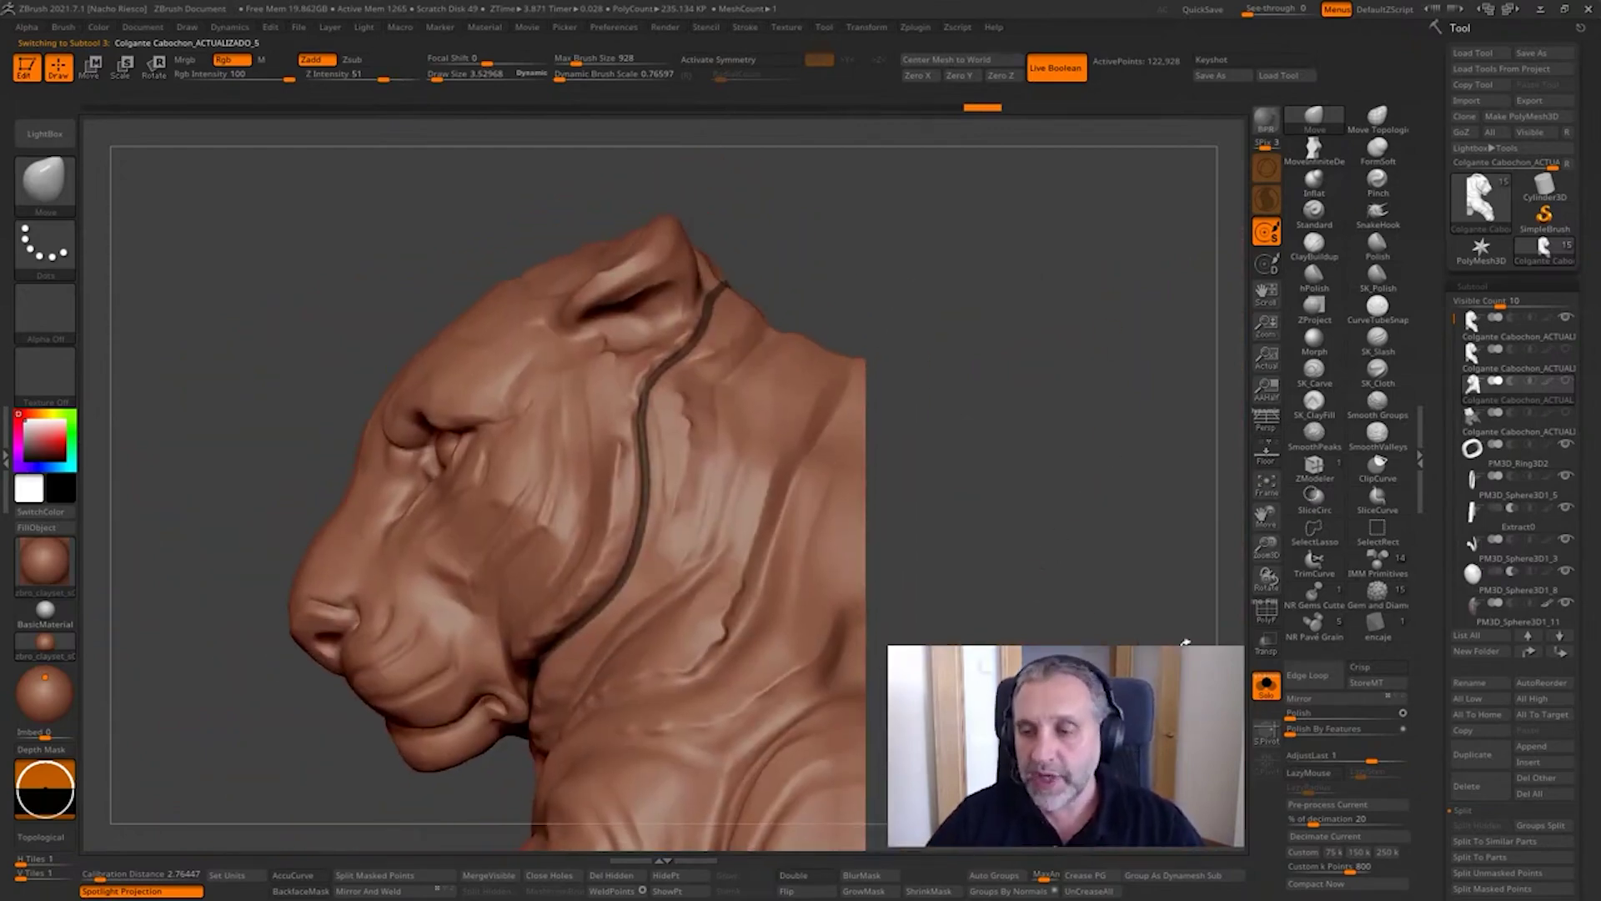
Step: Display polygroup colours and turn the masked neck line into its own polygroup
left_click(1267, 615)
left_click(1260, 602)
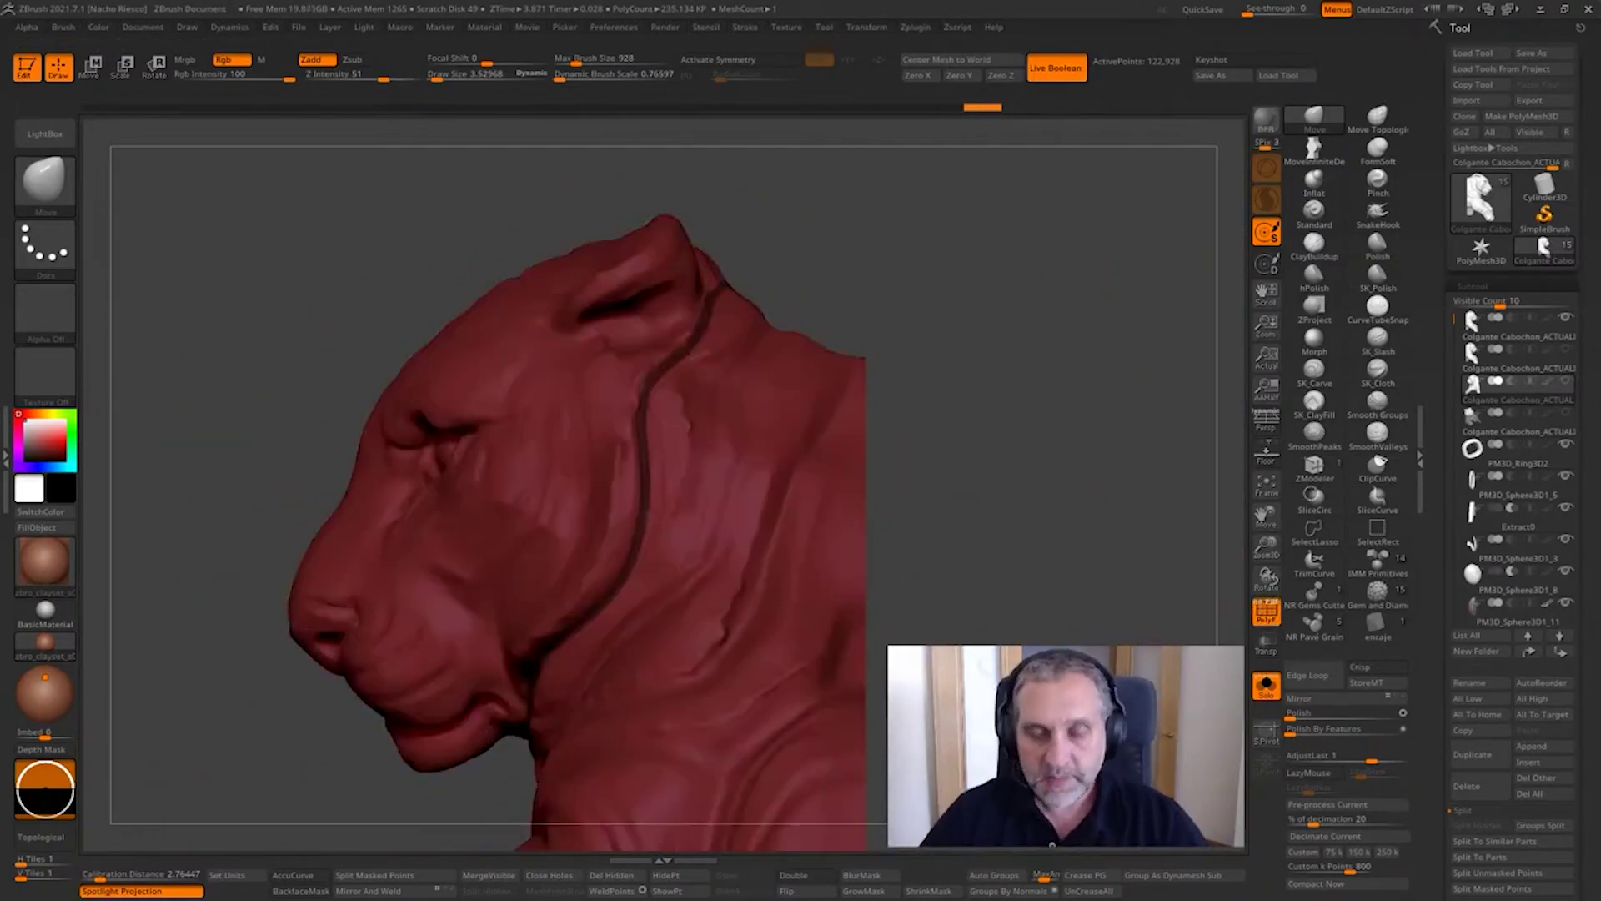
key("ctrl+w")
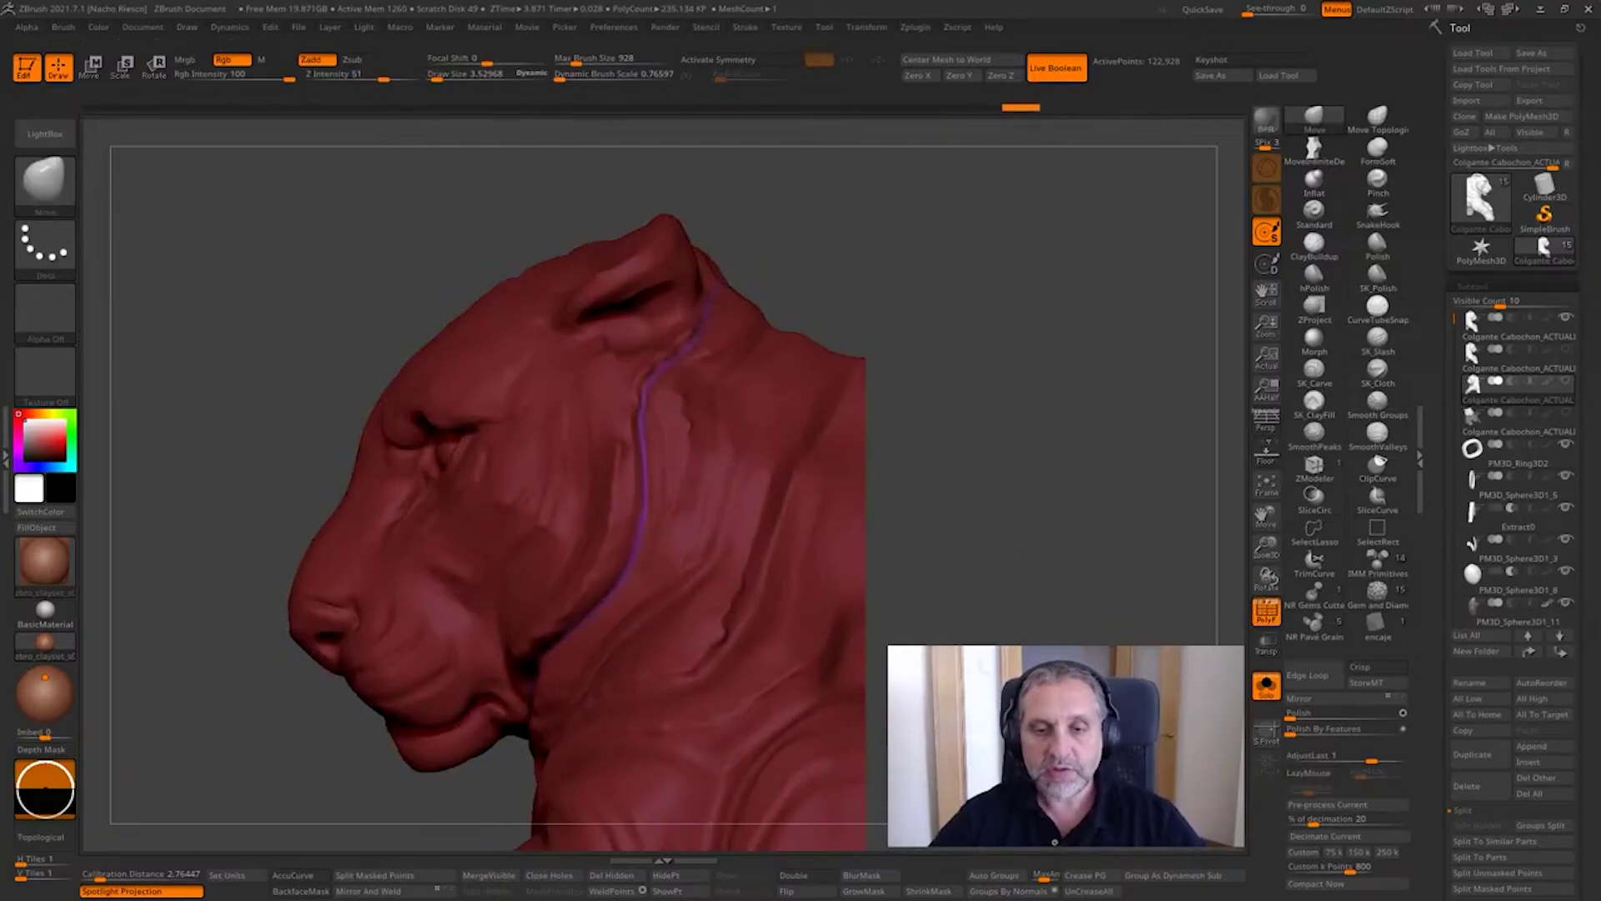
Step: Hide the neck line's polygroup, assign the head and body separate polygroups with Auto Groups, and show the whole mesh again
left_click_drag(1053, 567, 1089, 534, "alt")
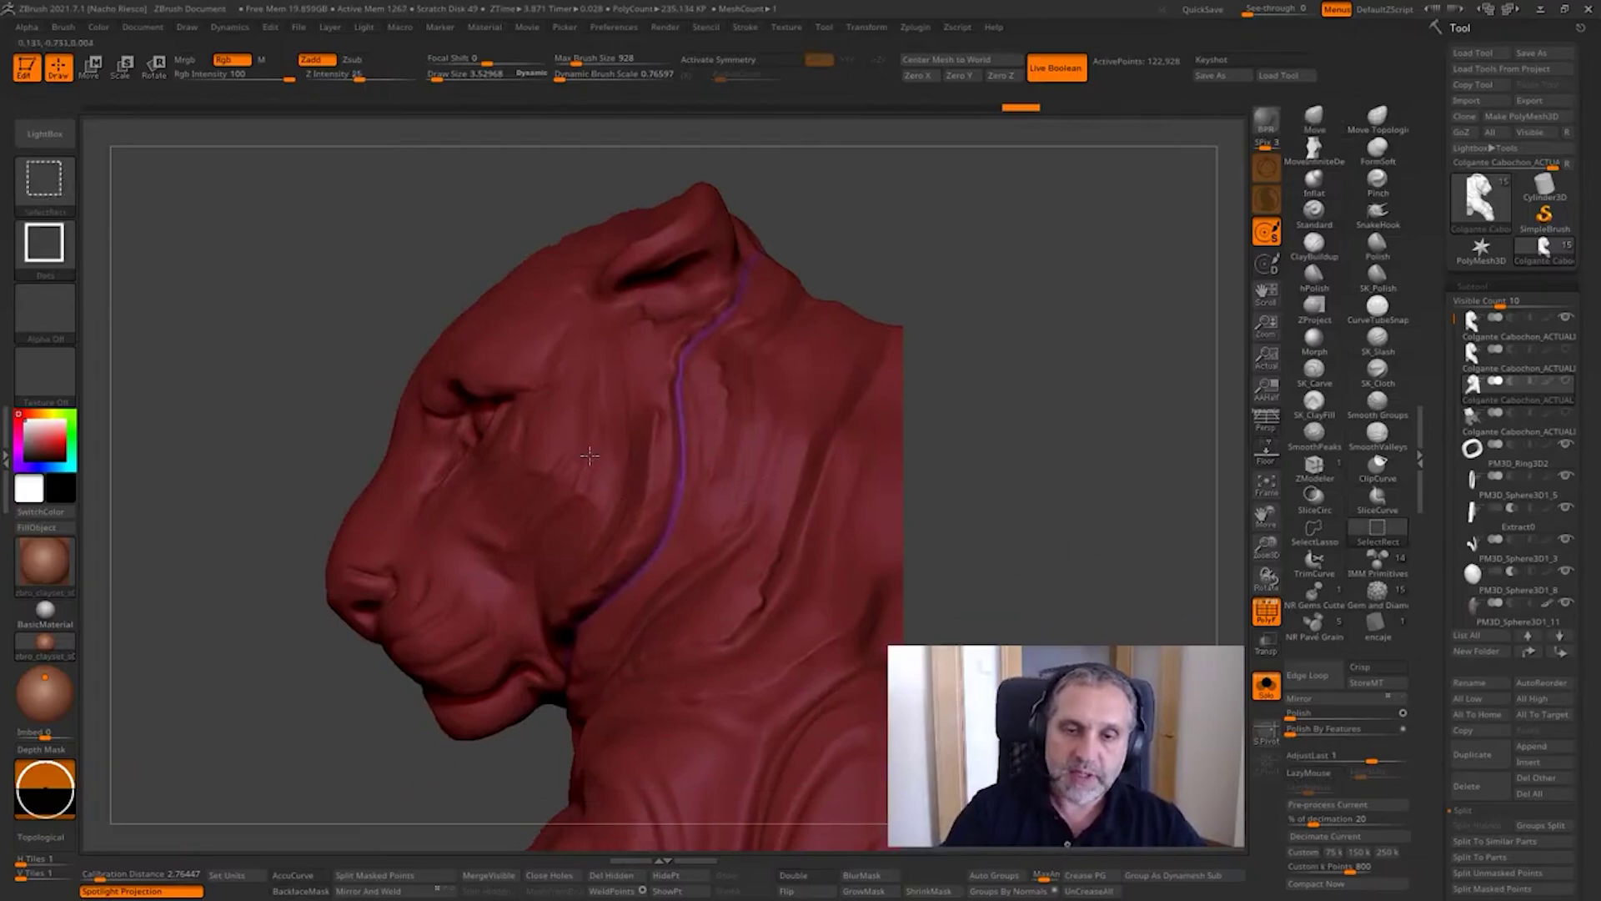
left_click(587, 492, "ctrl+shift")
left_click_drag(1438, 728, 1422, 550)
left_click_drag(1432, 647, 1442, 602)
left_click(1497, 462)
left_click(1500, 481)
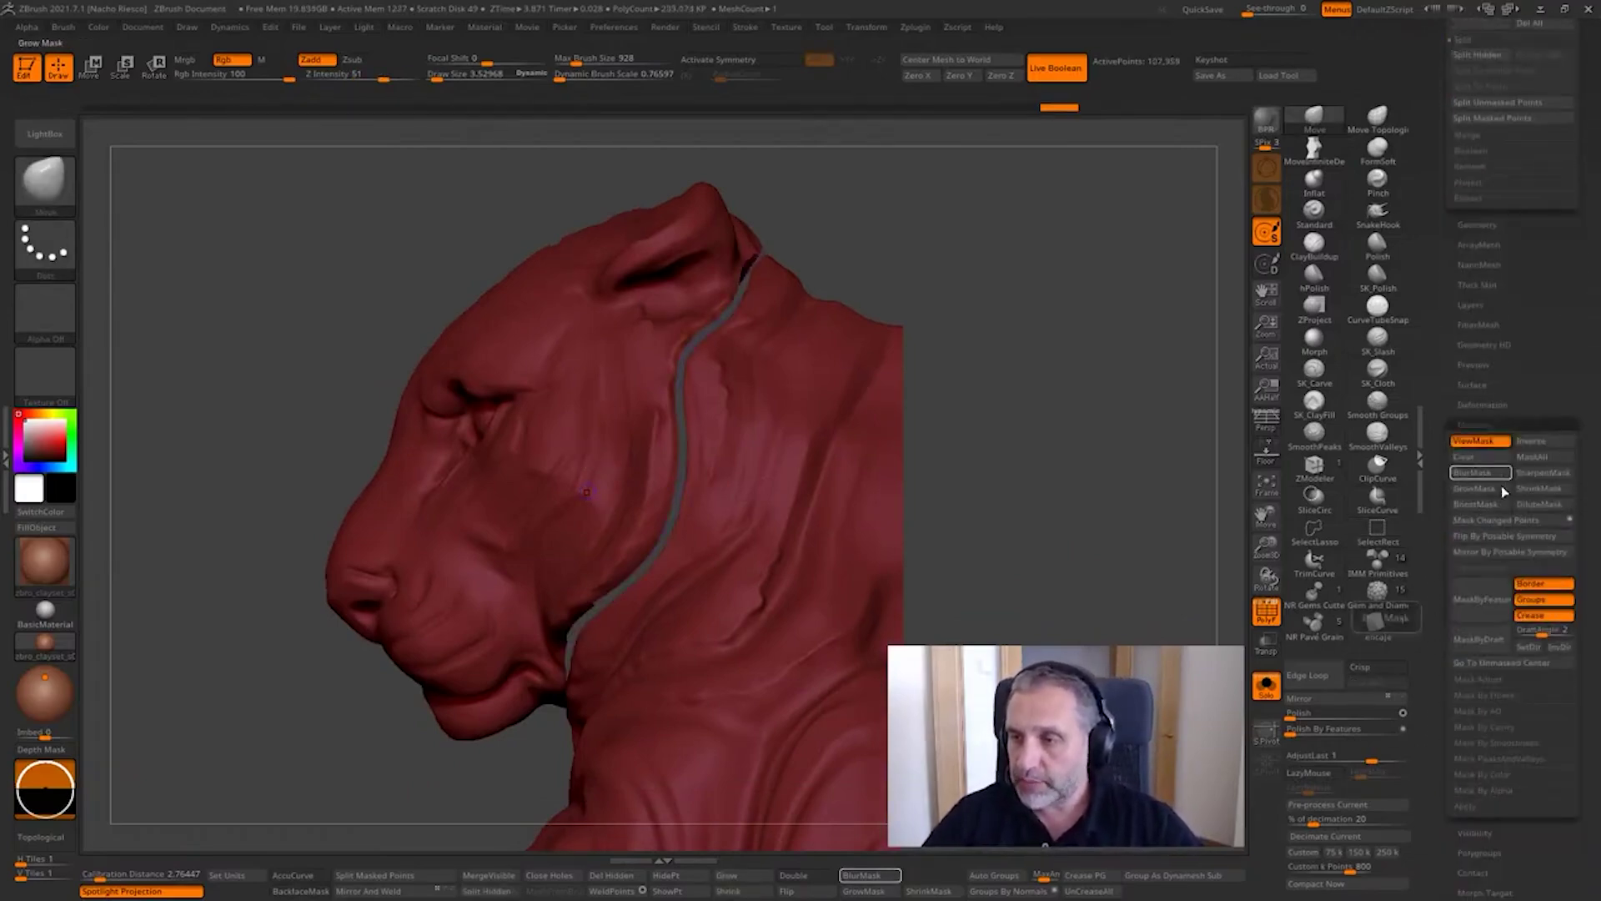
left_click_drag(1433, 701, 1434, 557)
scroll(1434, 557, "down", 1)
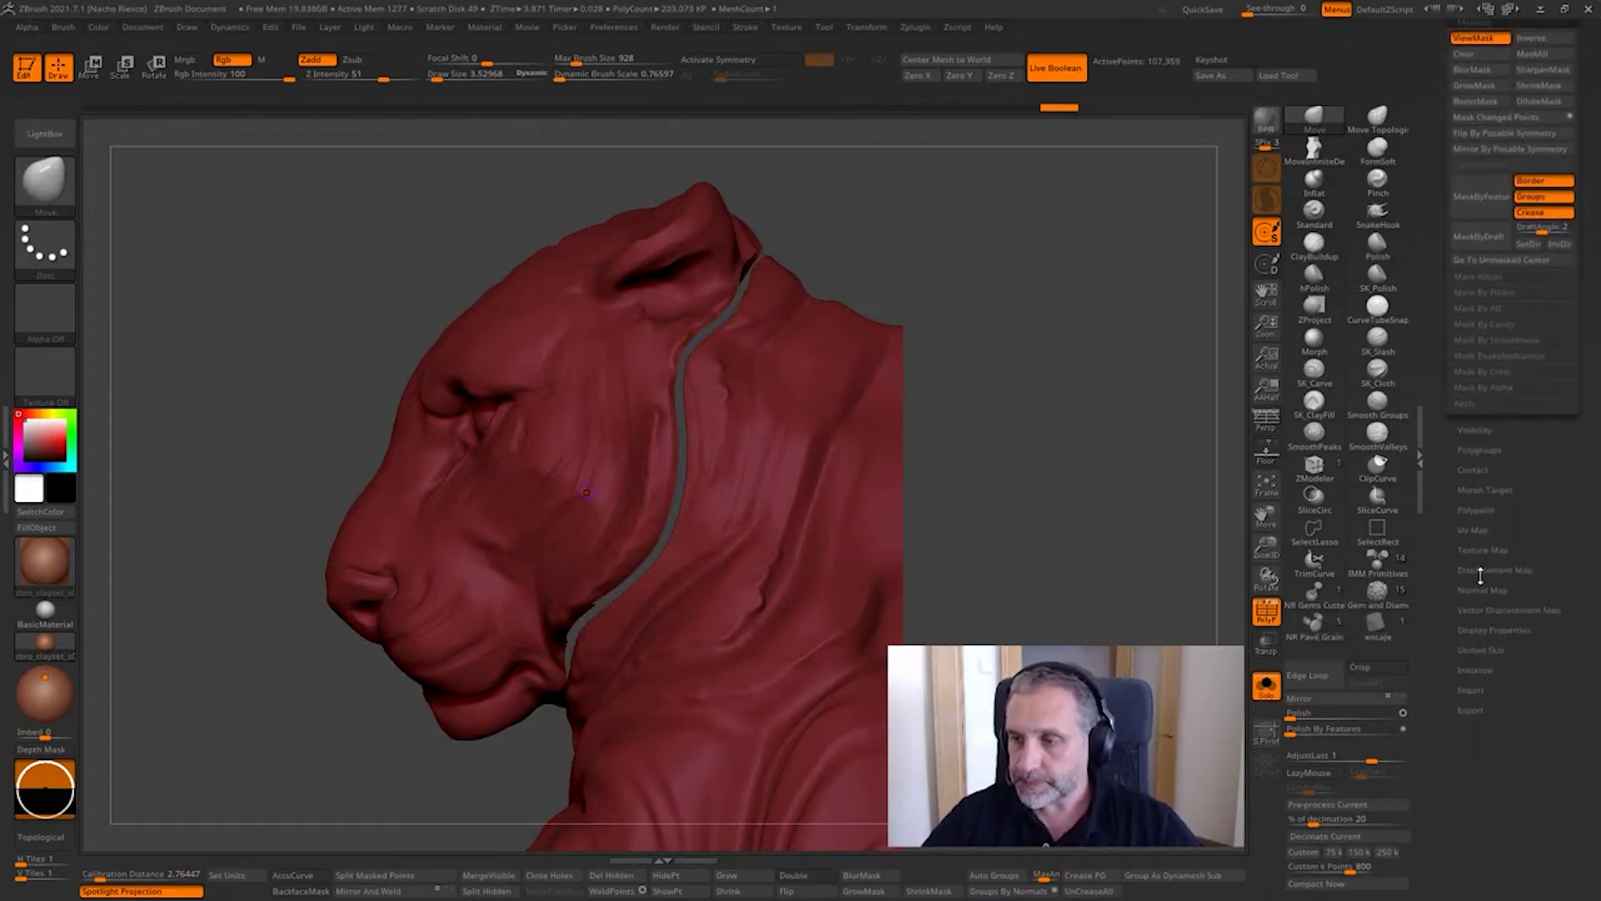
left_click(1485, 450)
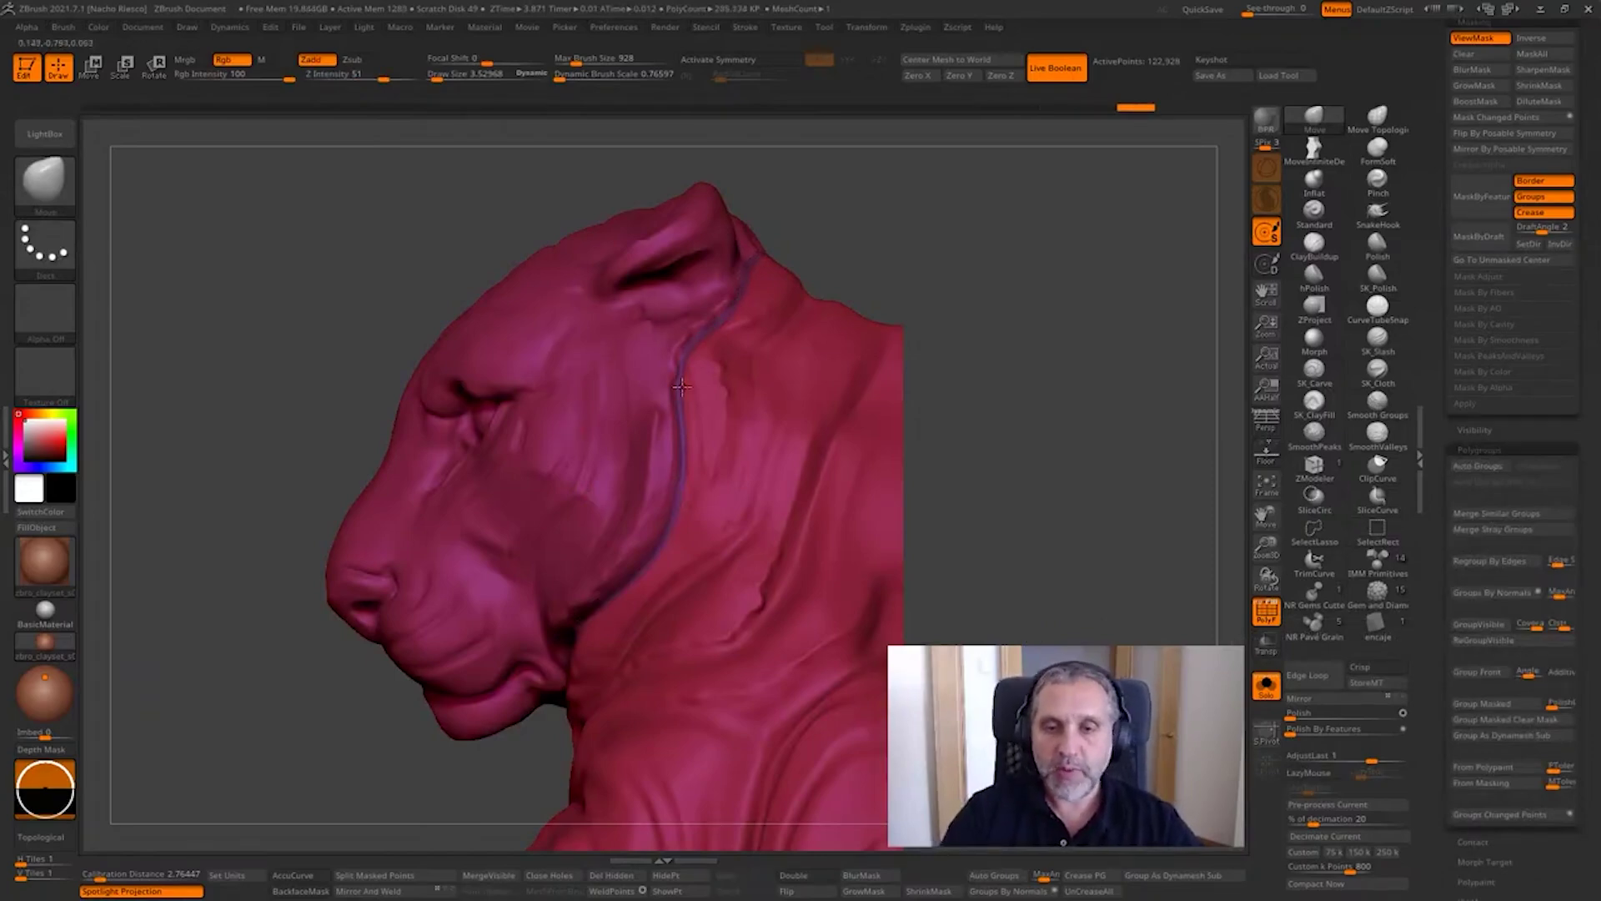
left_click_drag(944, 413, 979, 401, "alt")
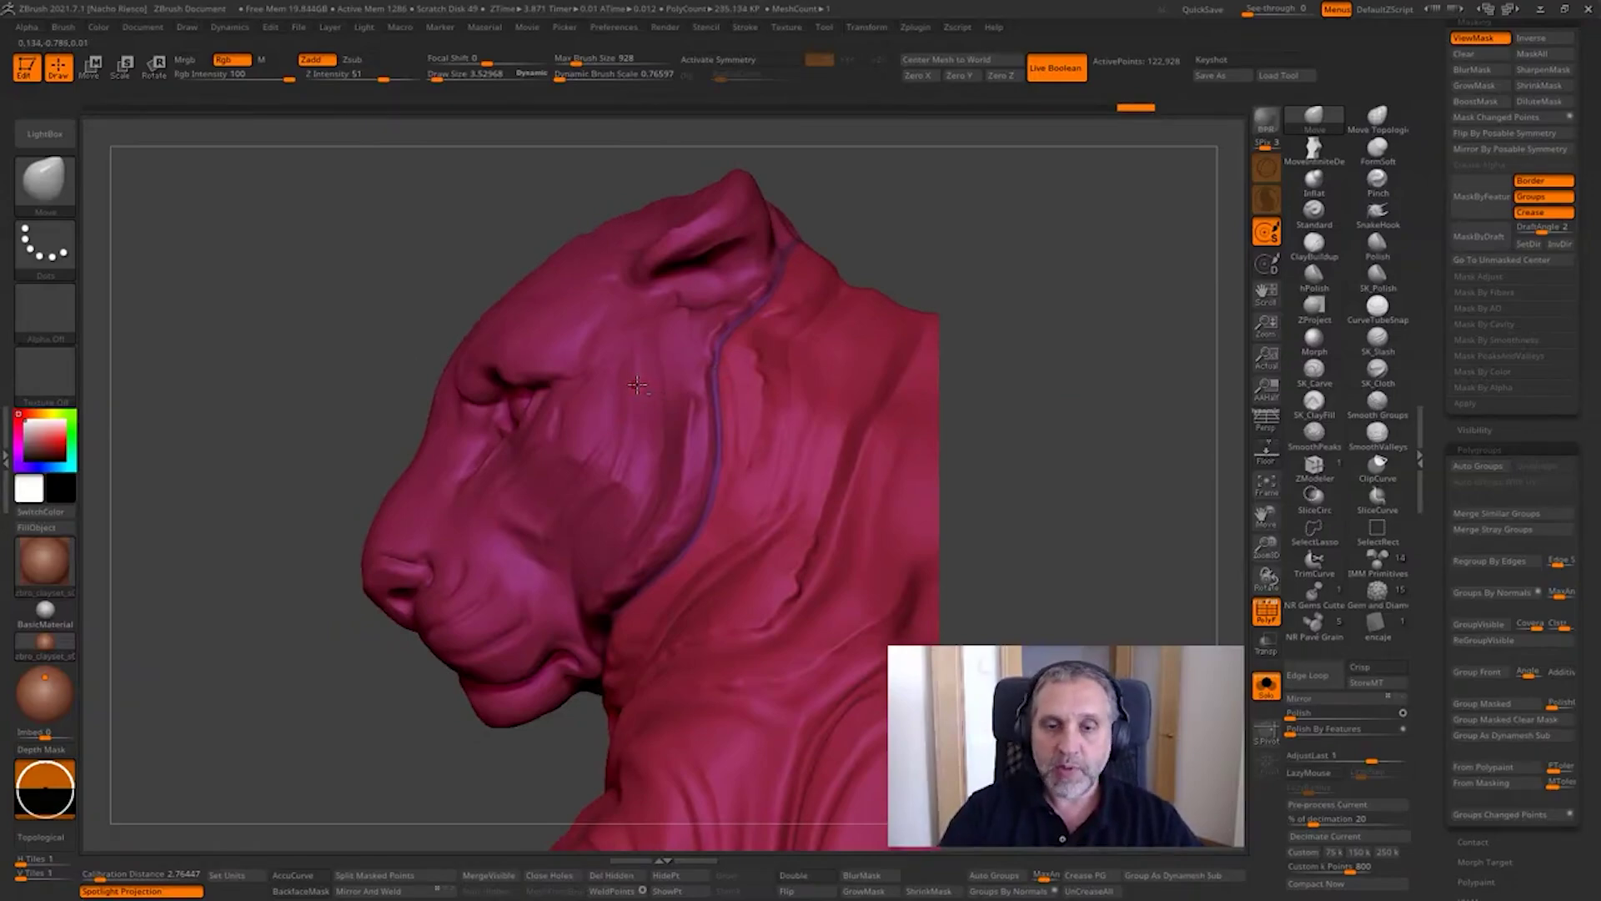
Step: Hide the body polygroup, leaving only the head and the neck line visible
right_click_drag(639, 393, 692, 457, "ctrl")
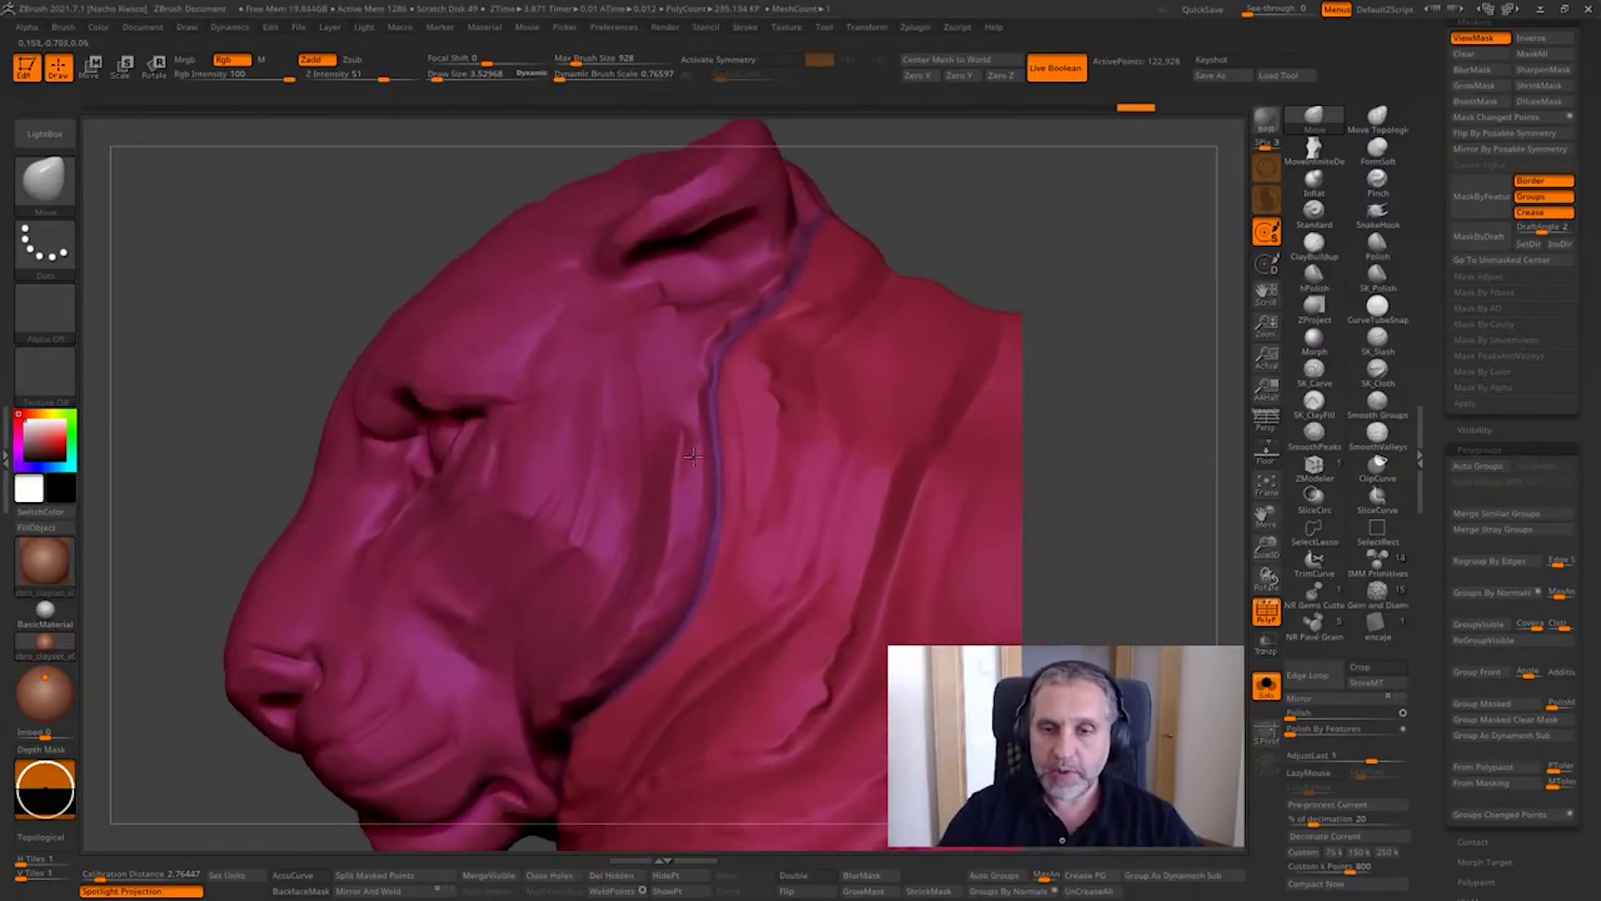
key("ctrl+shift")
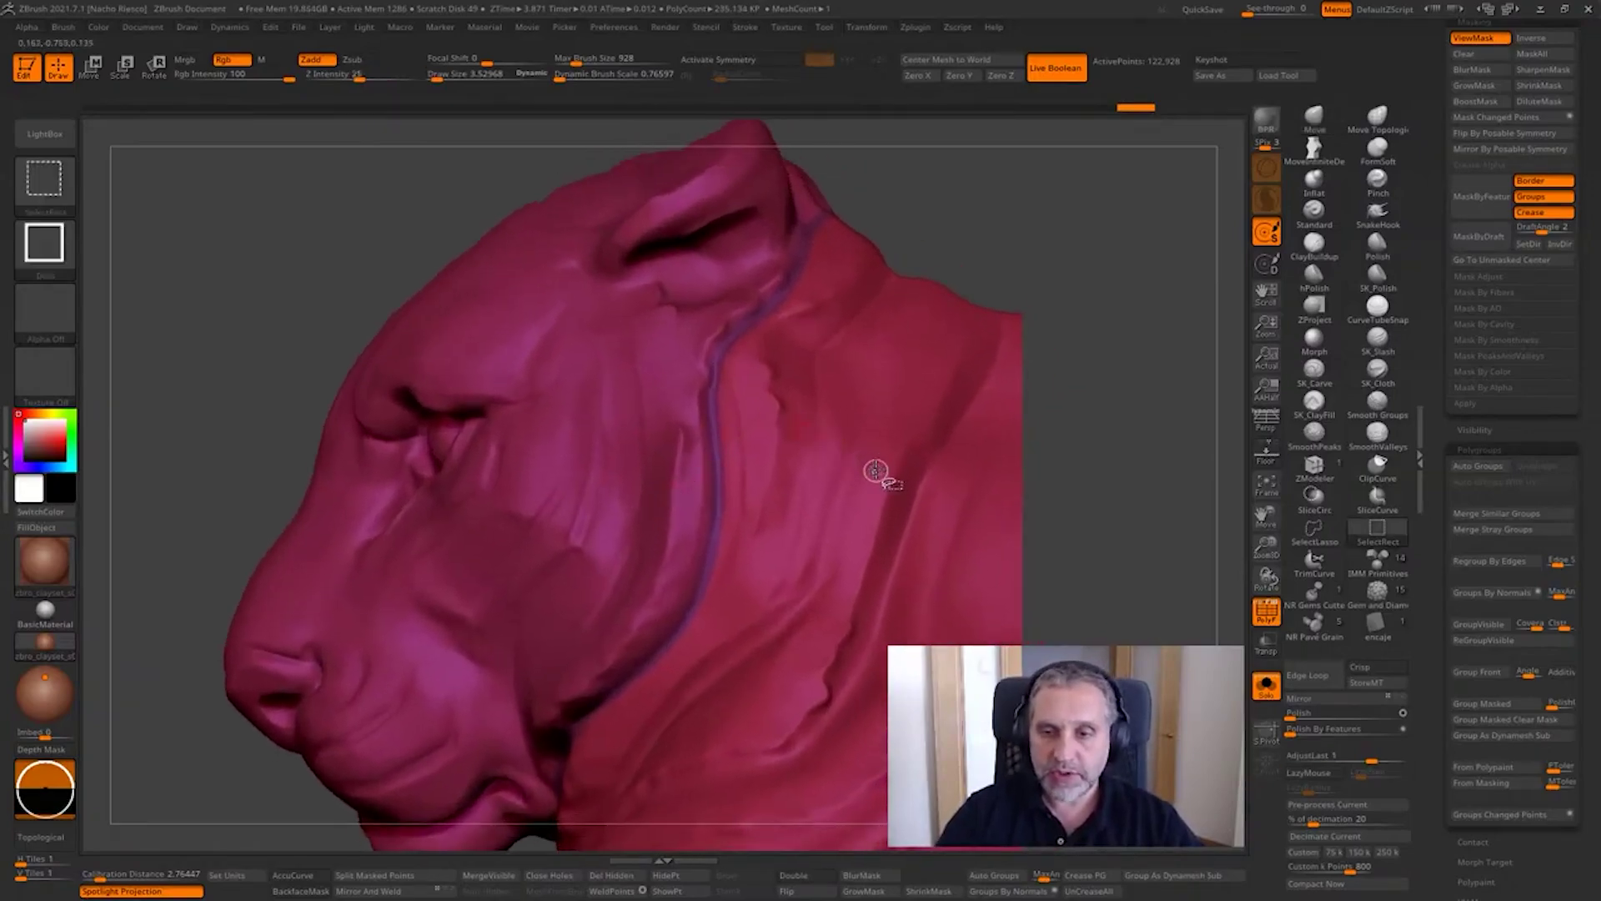
left_click(915, 429, "ctrl+shift")
left_click(1120, 569, "ctrl+shift")
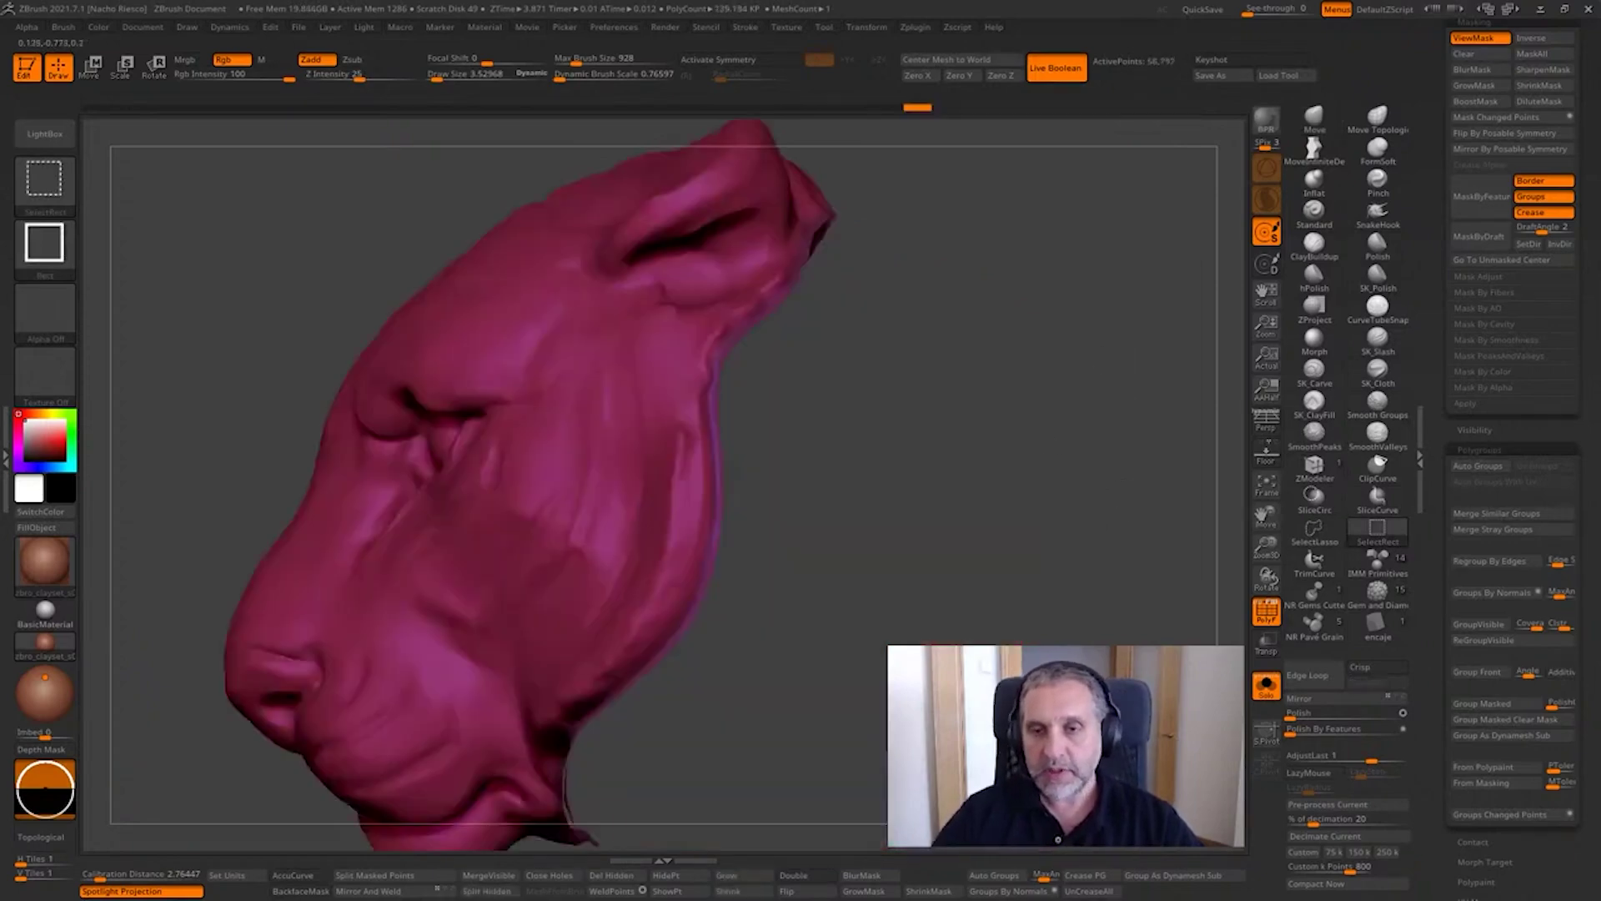
Step: Regroup the visible head and neck line as a single polygroup and turn off the polyframe display
key("ctrl")
key("shift+f")
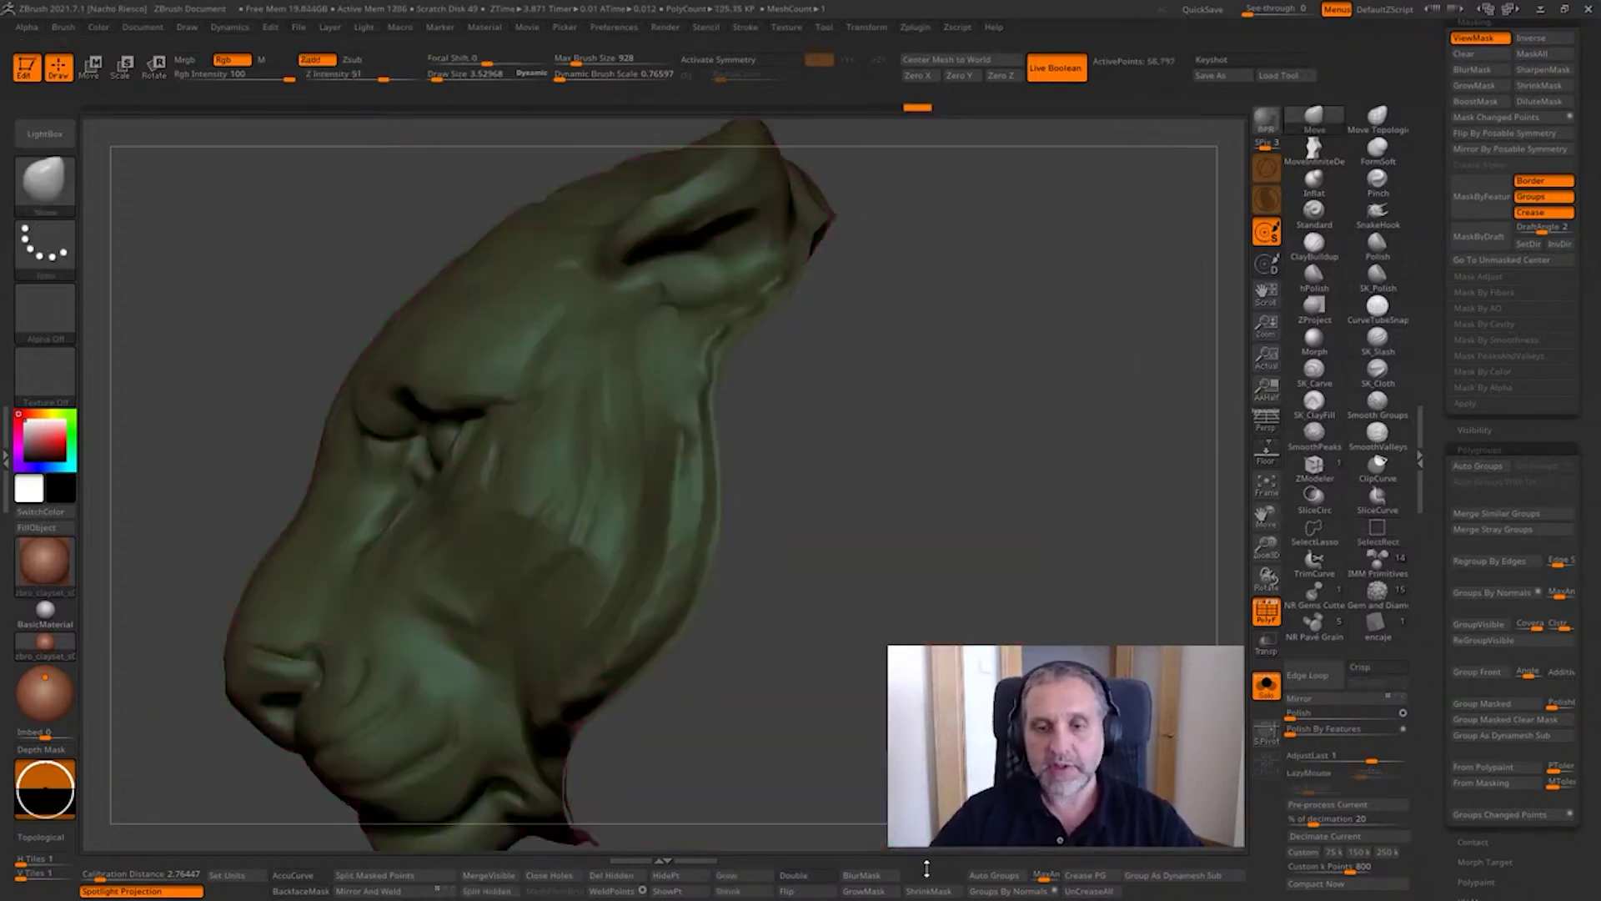
key("f")
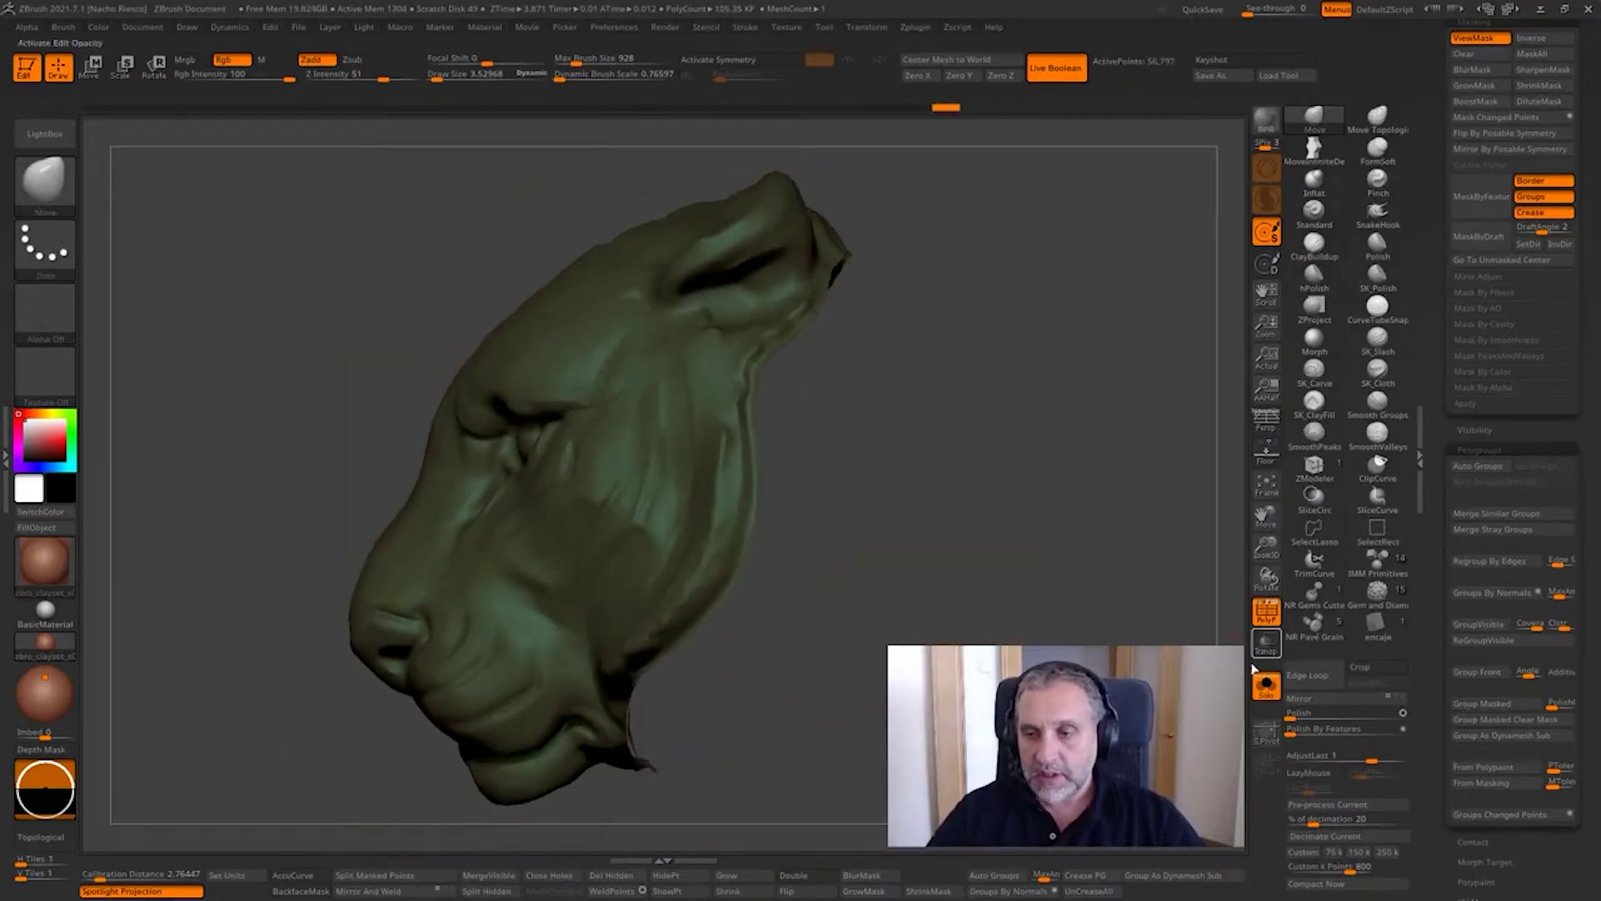
mouse_move(833, 500)
left_mouse_down("alt")
mouse_move(834, 575)
mouse_move(858, 525)
left_mouse_up("alt")
key("shift")
key("shift+f")
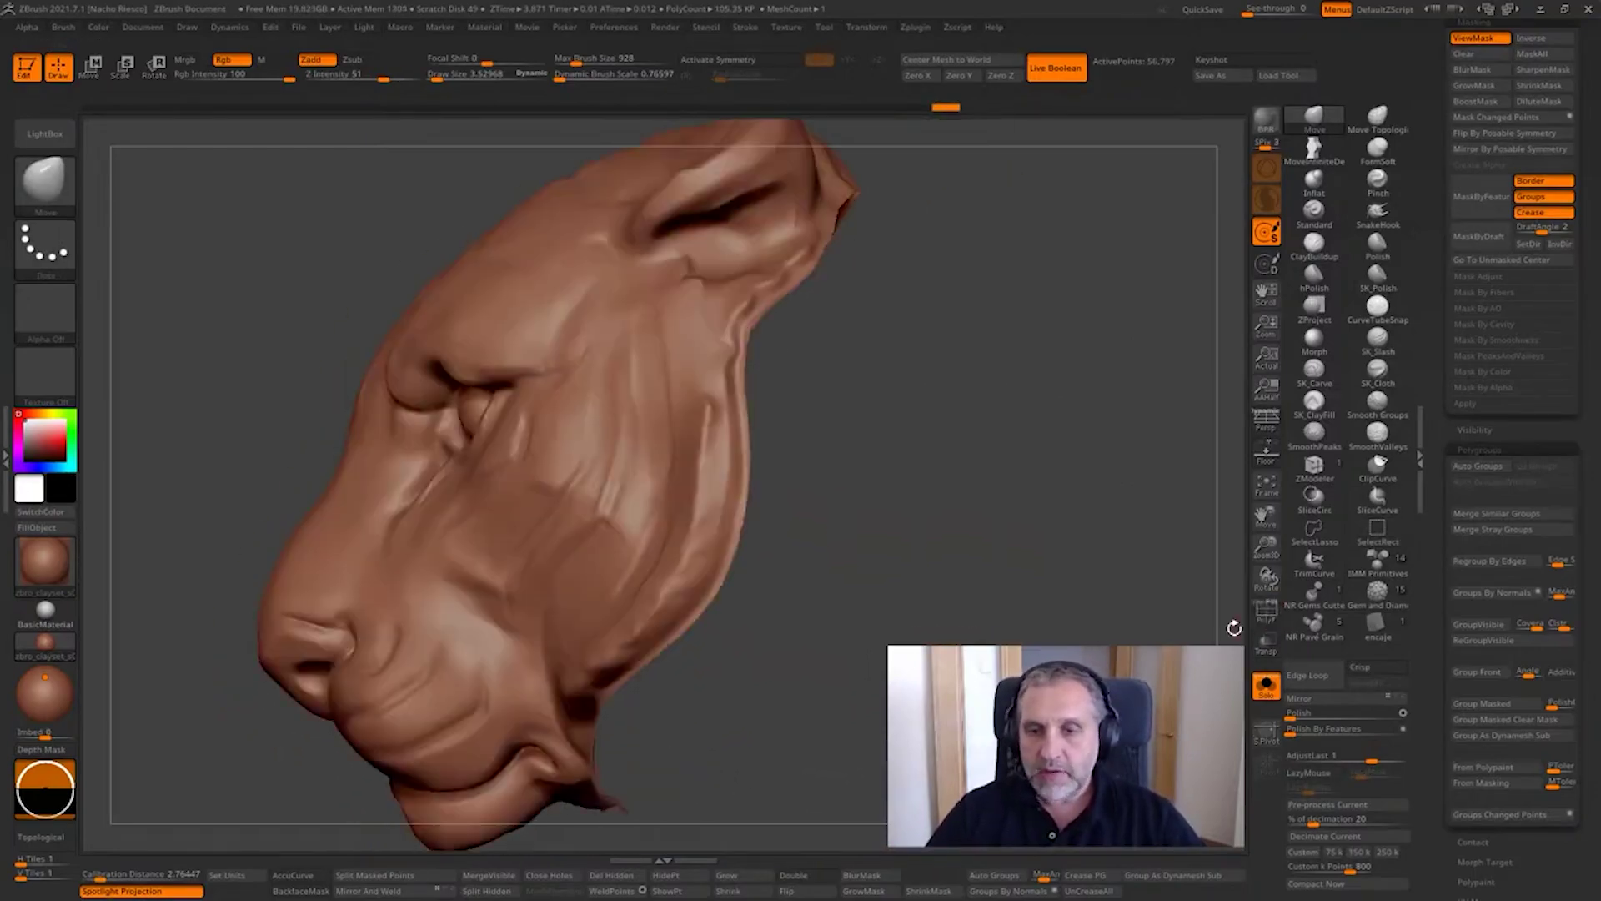
Step: Show the whole tiger mesh again and isolate just the head polygroup
mouse_move(1185, 632)
left_mouse_down()
mouse_move(1247, 622)
mouse_move(1179, 602)
left_mouse_up()
left_click(1179, 602, "ctrl+shift")
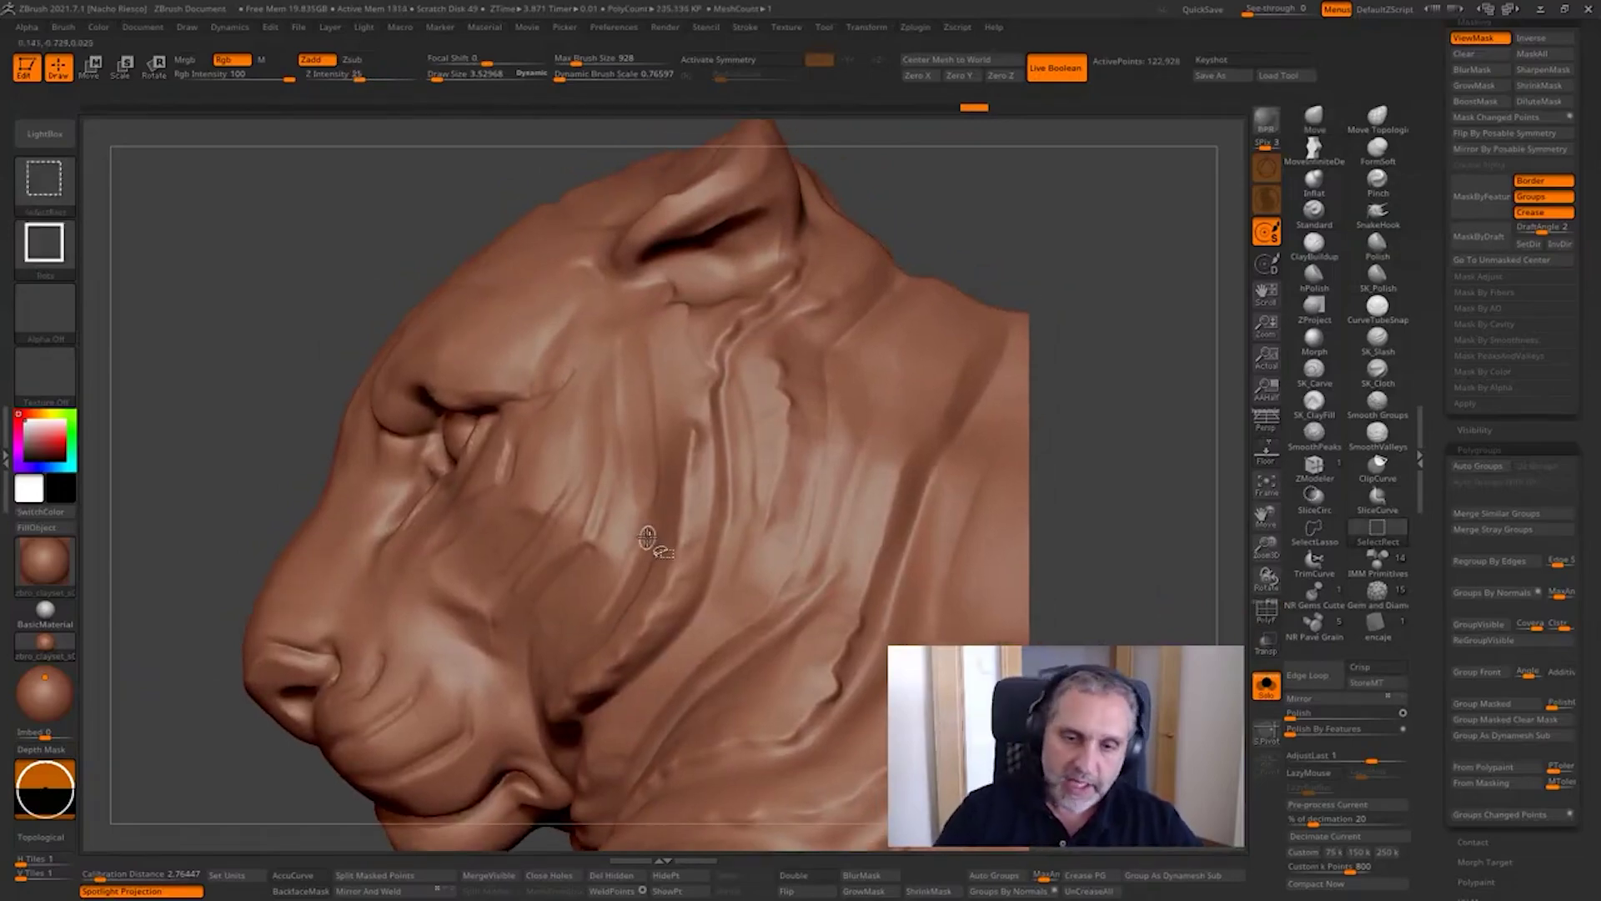
key("ctrl+shift")
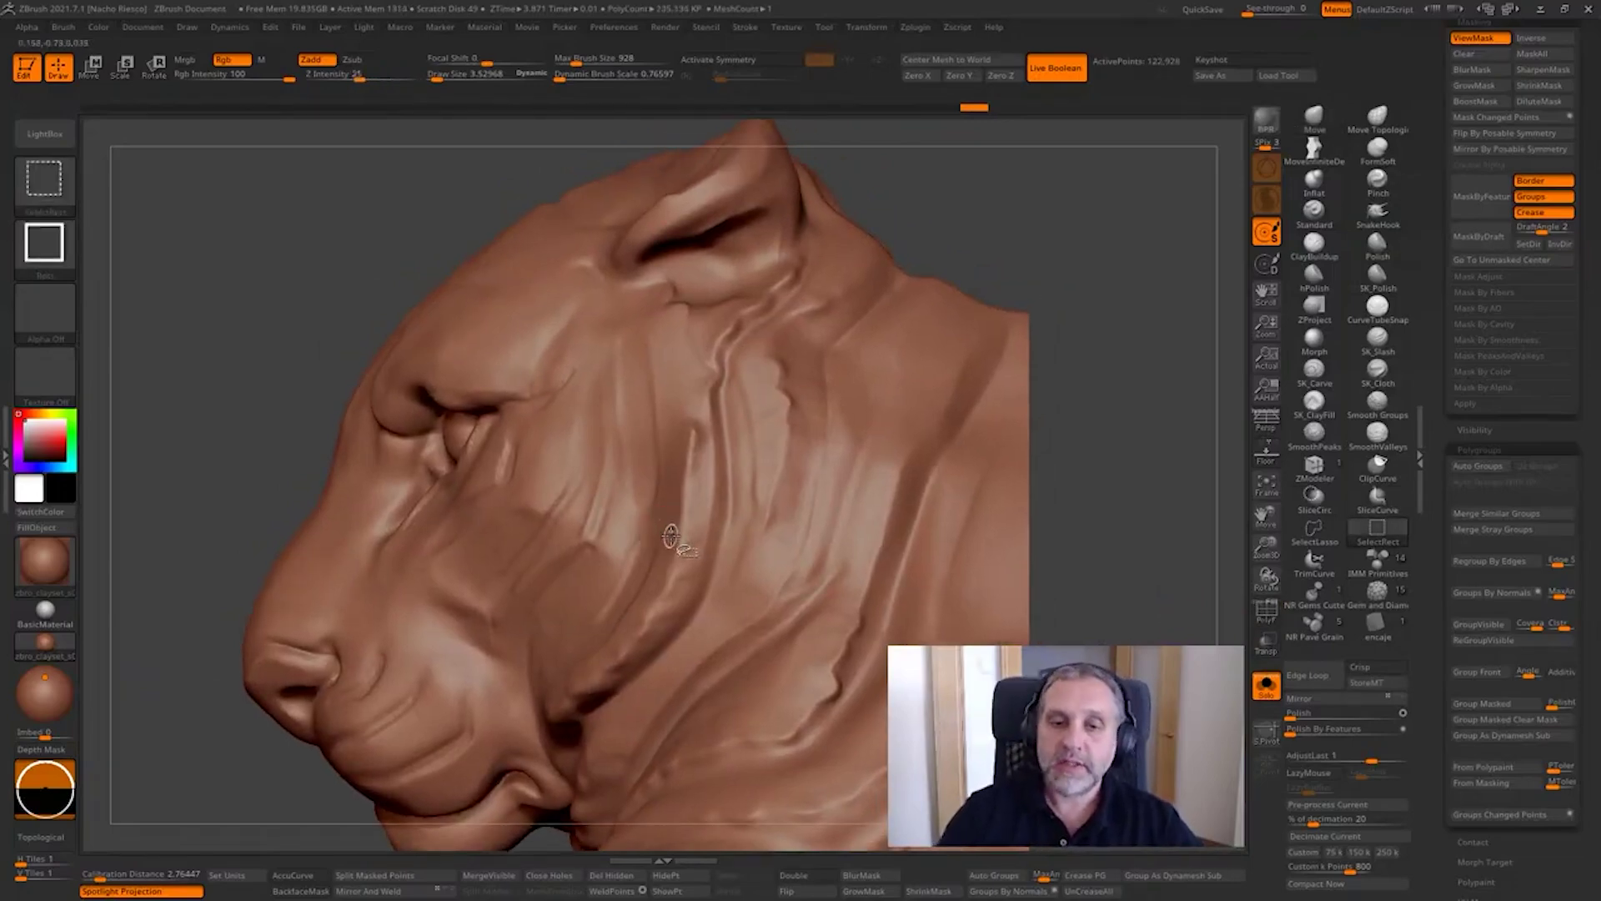
left_click_drag(1030, 539, 959, 504, "alt")
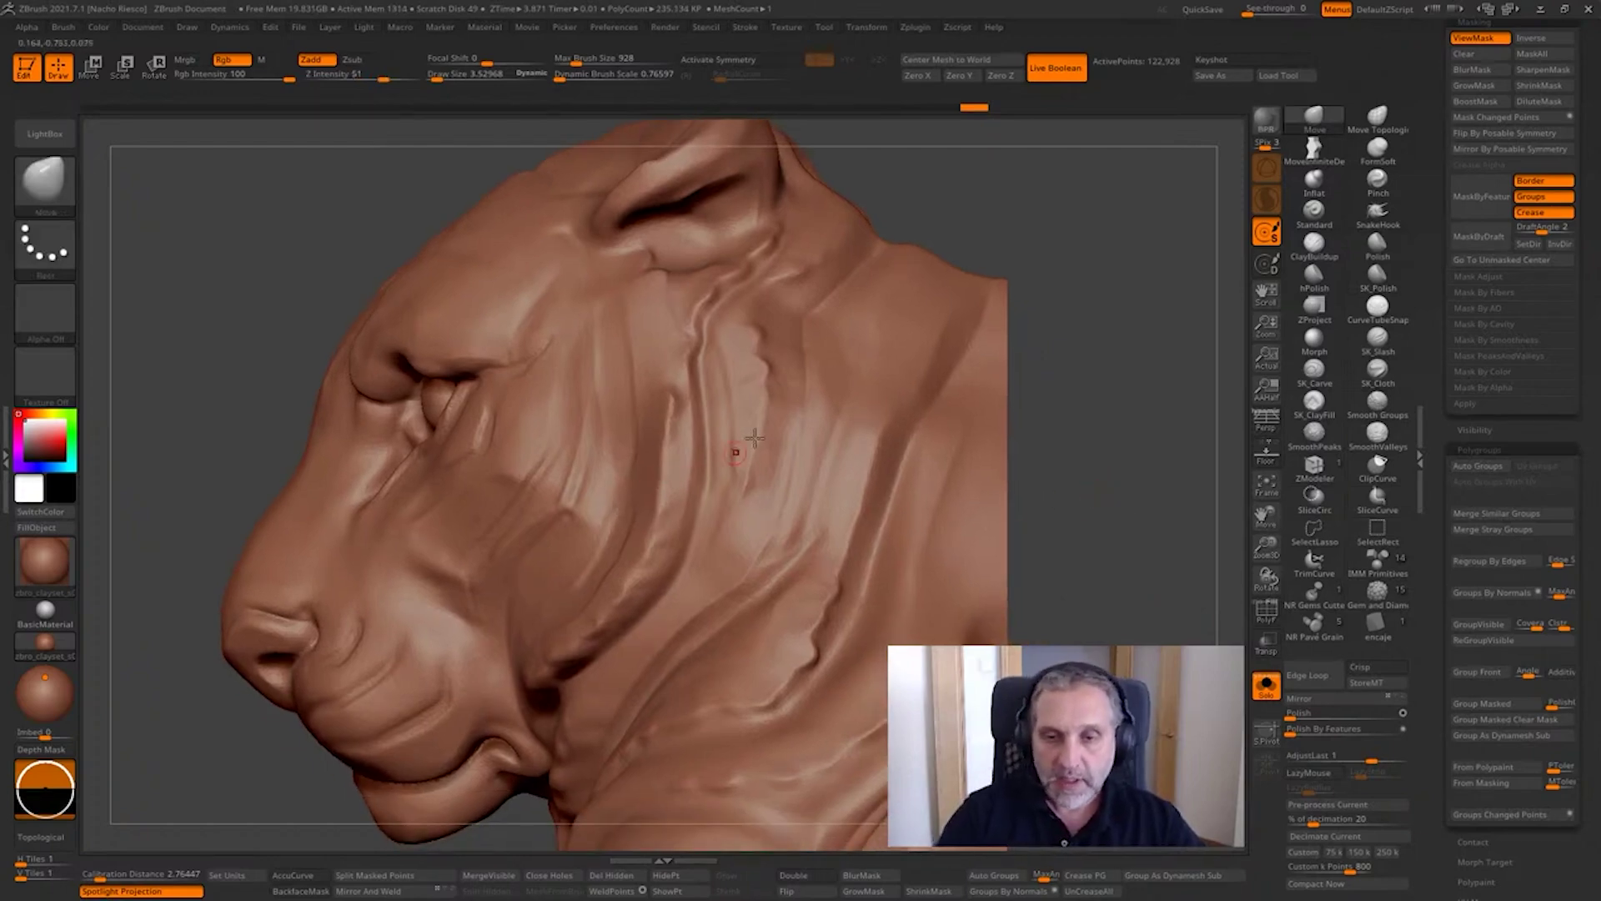
scroll(1521, 349, "up", 8)
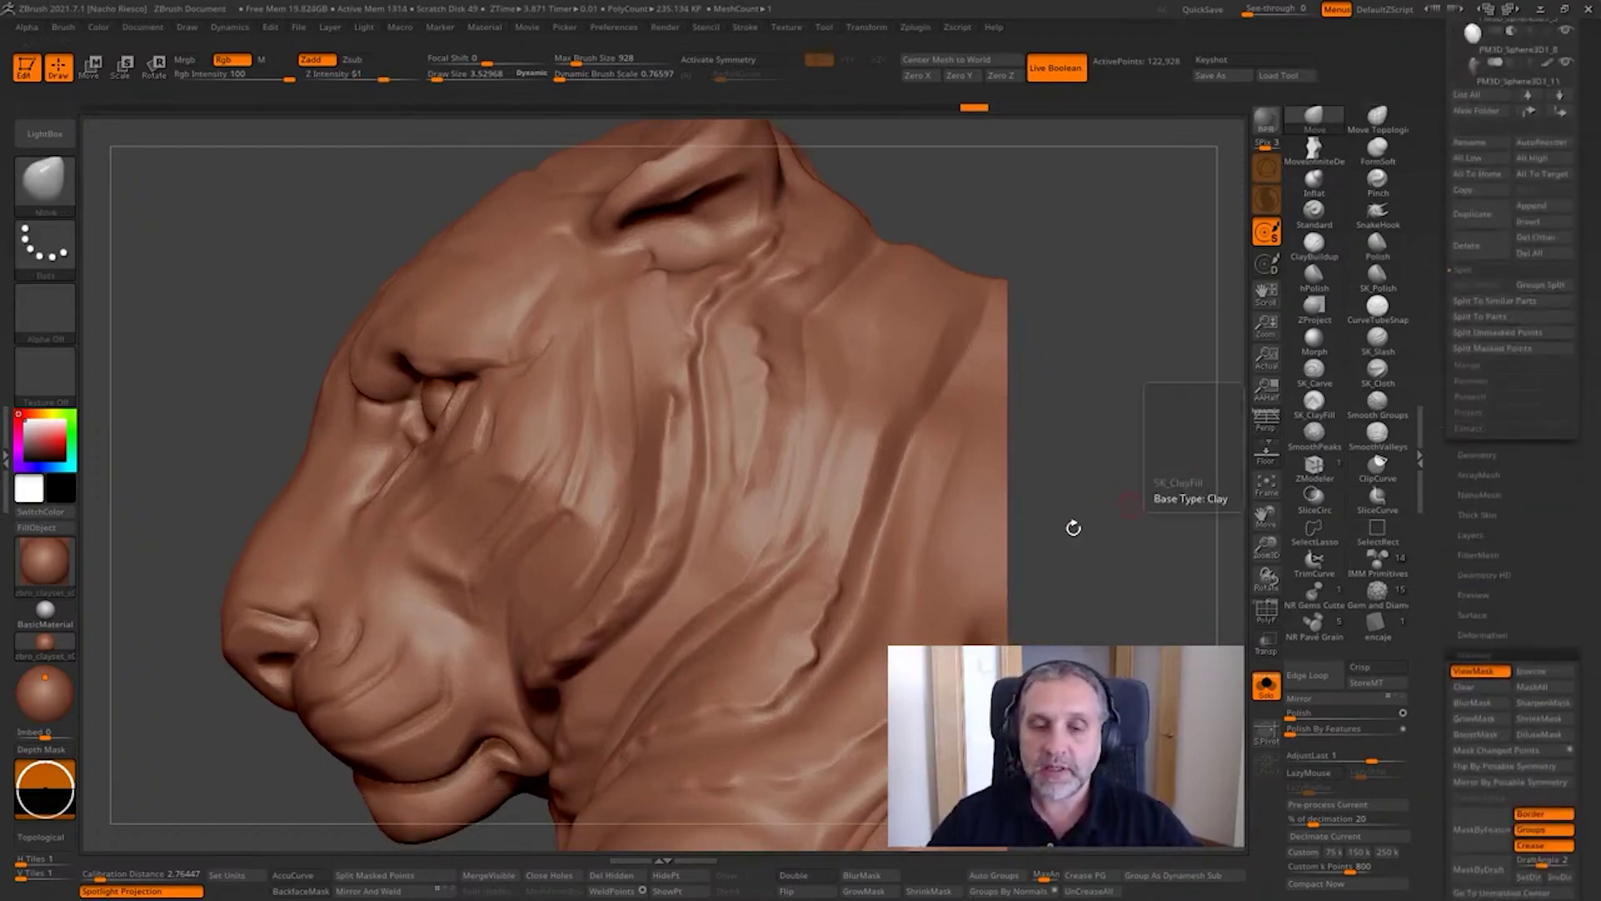
key("ctrl+shift")
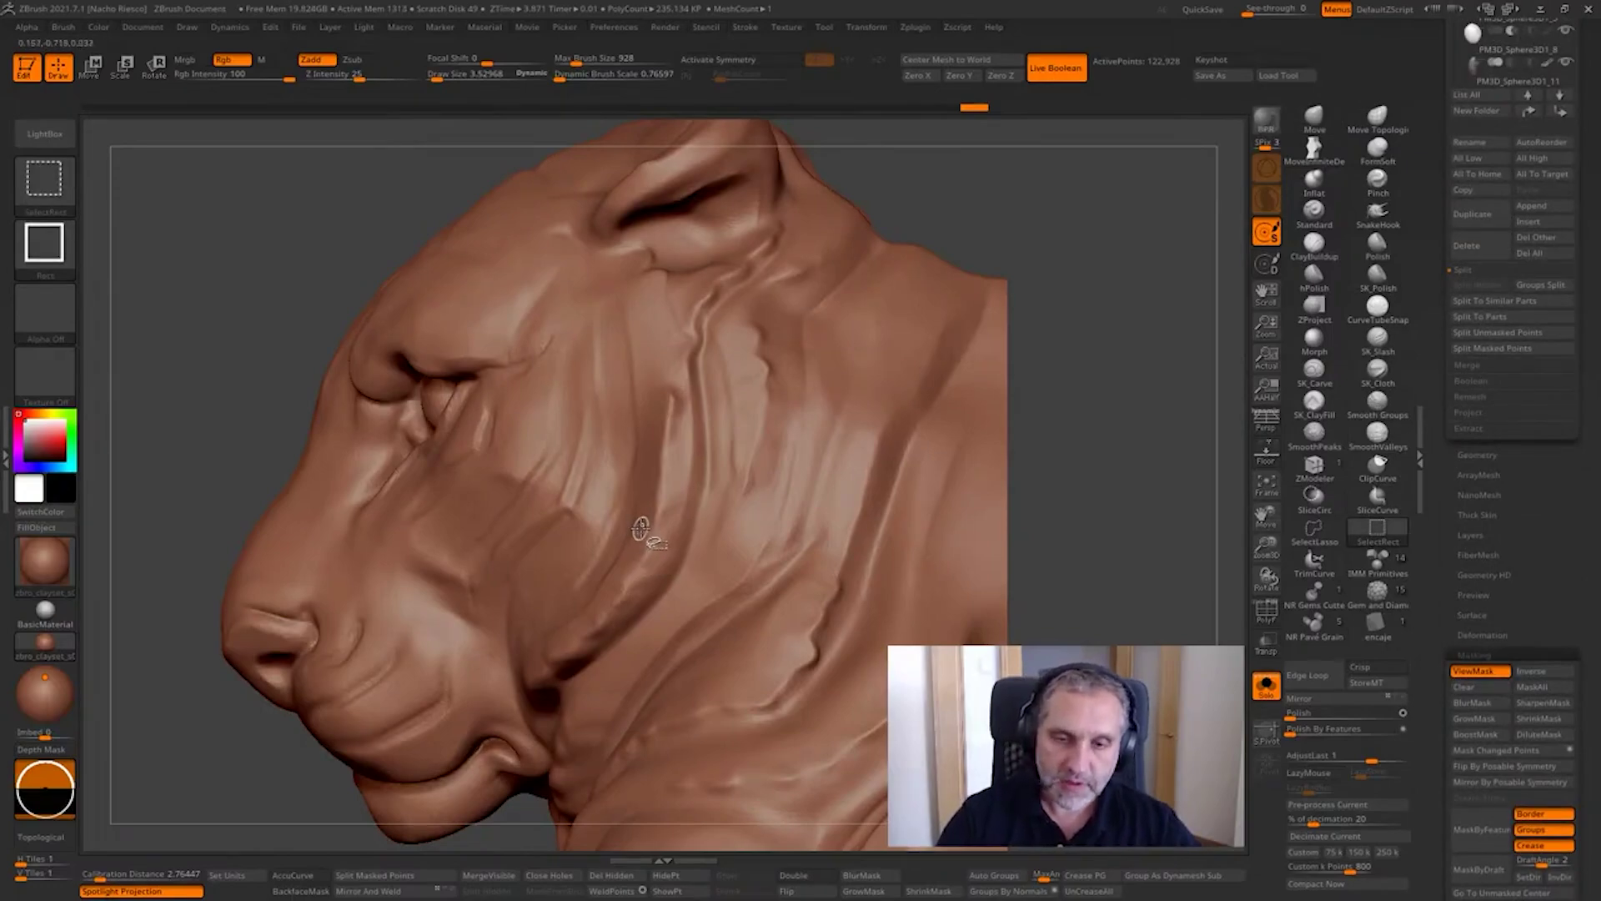
left_click(640, 534, "ctrl+shift")
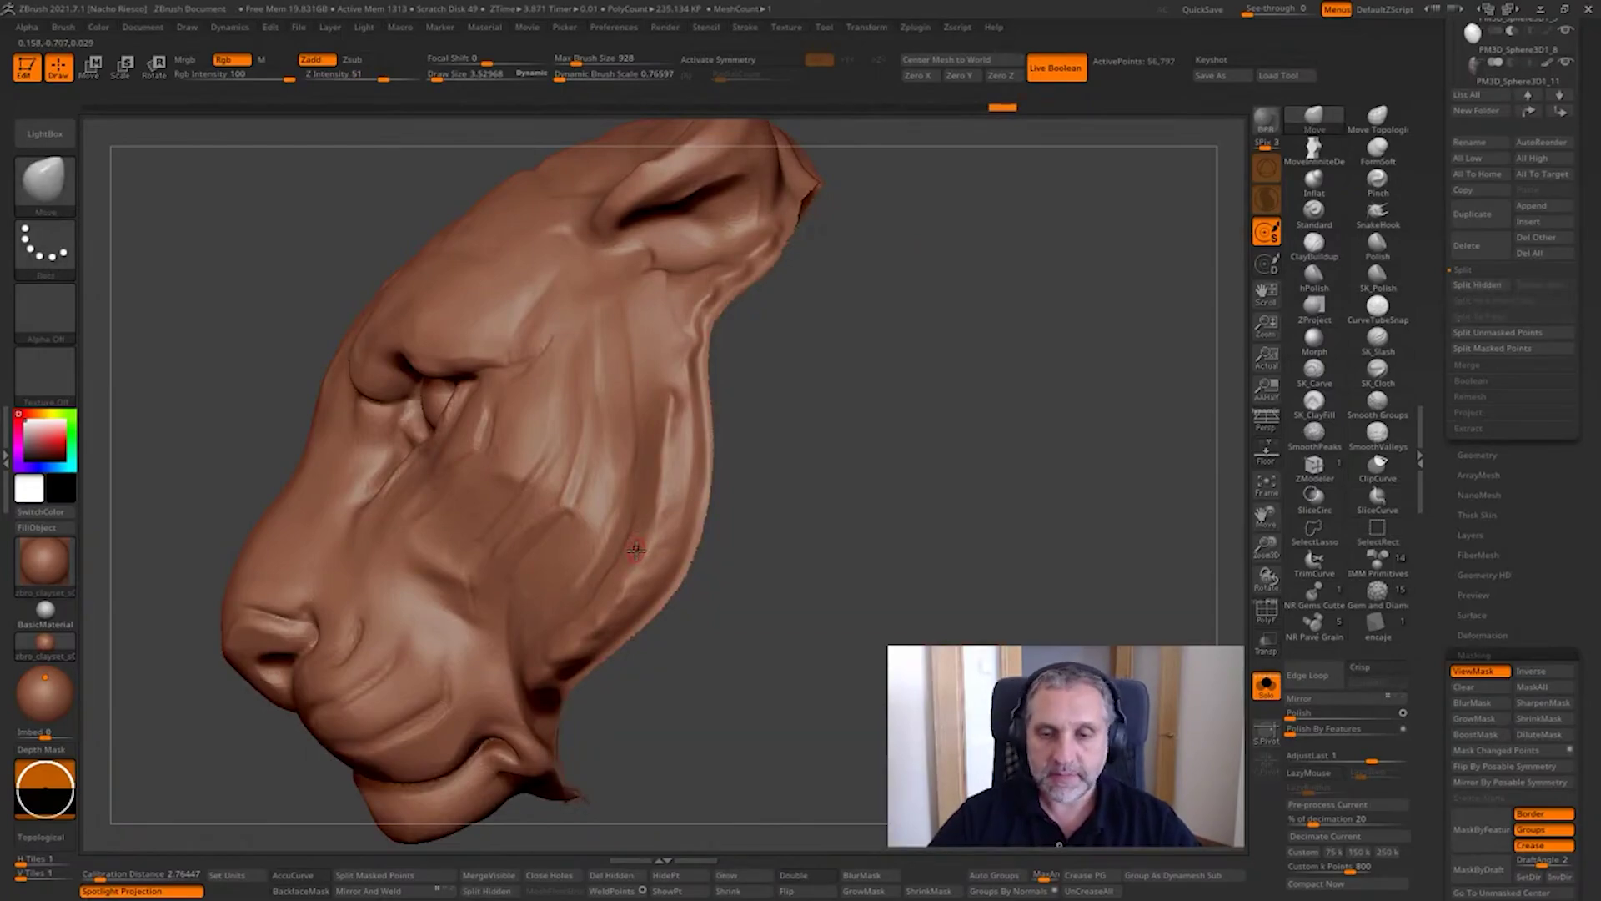
left_click_drag(875, 736, 889, 700, "alt")
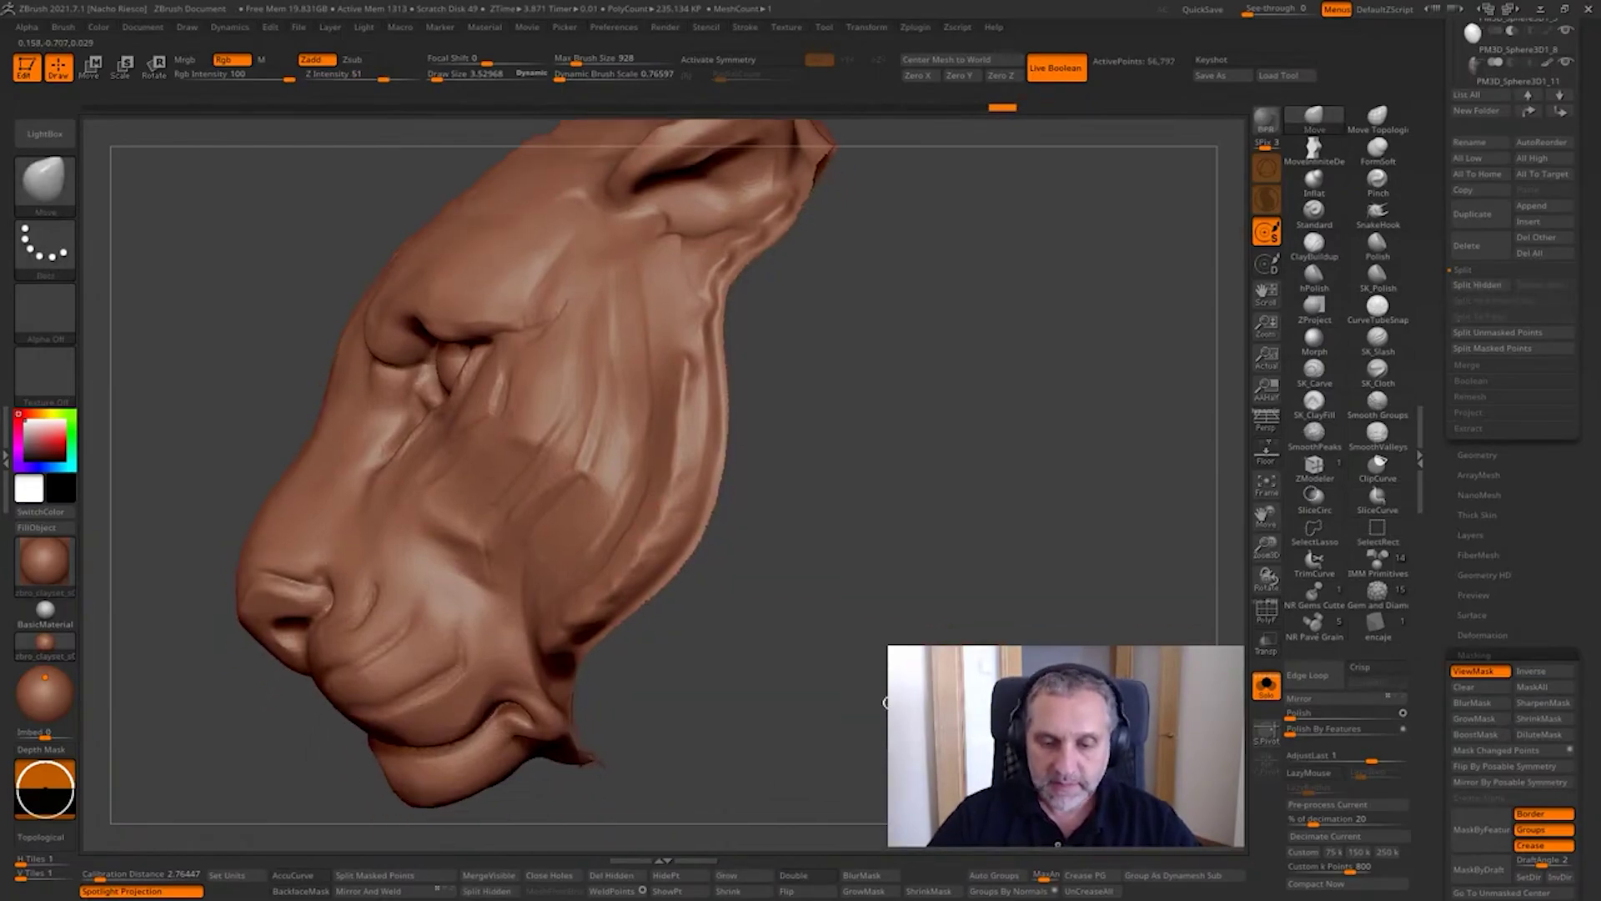
Step: Shrink the head's visible area inward from the cut edge and split the hidden part off as its own subtool
left_click(751, 892)
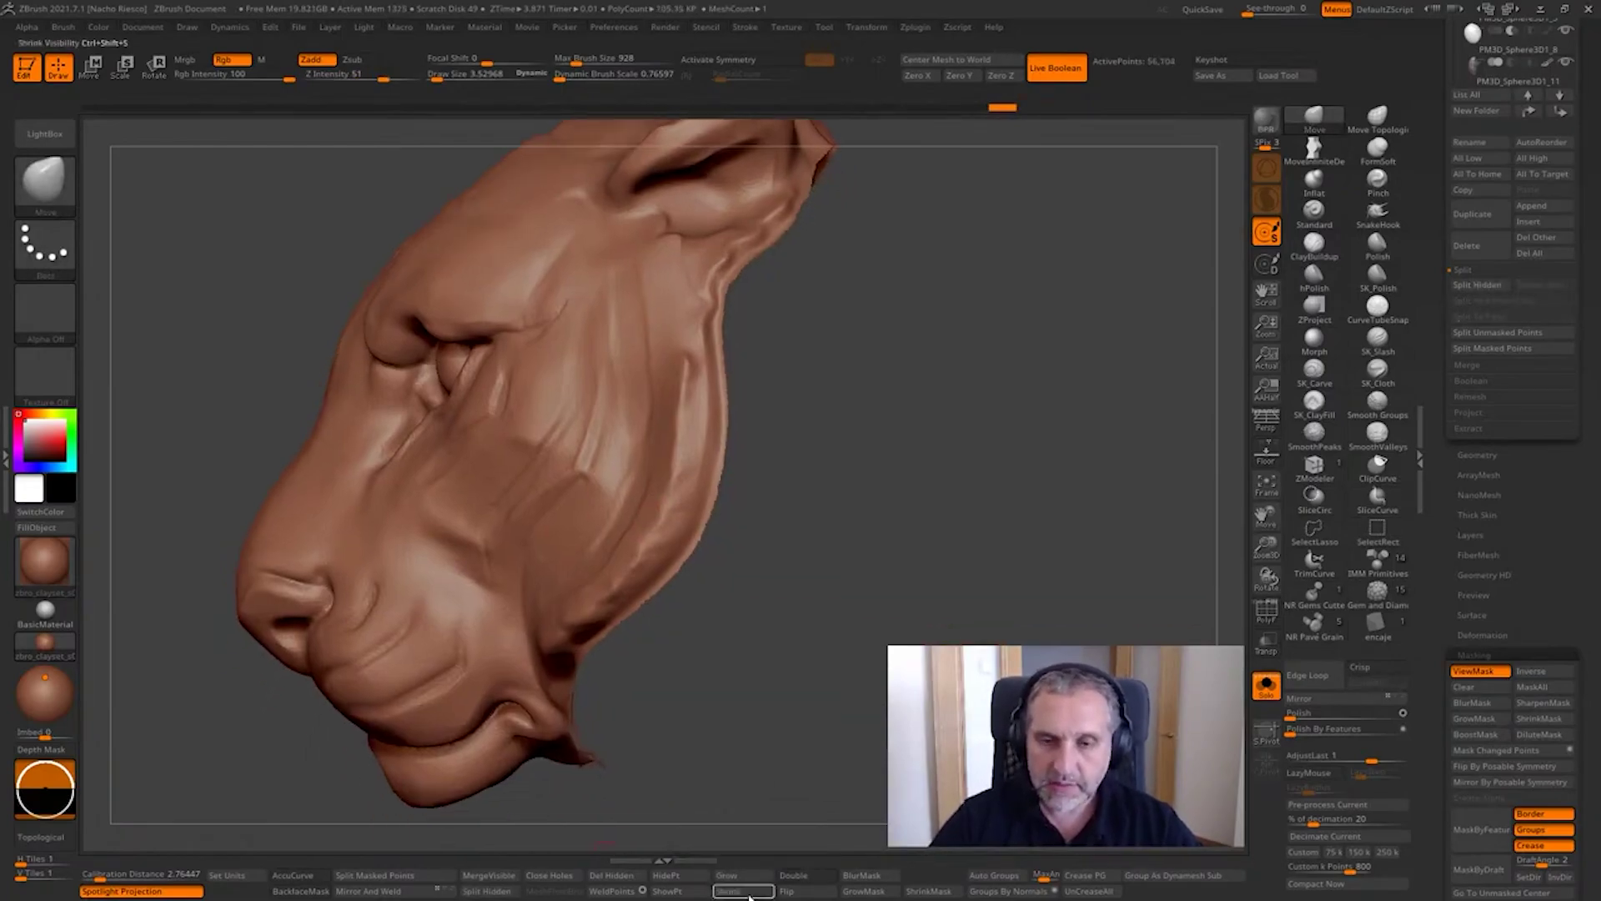
key("ctrl+z")
left_click(1480, 655)
left_click_drag(1490, 691, 1489, 617)
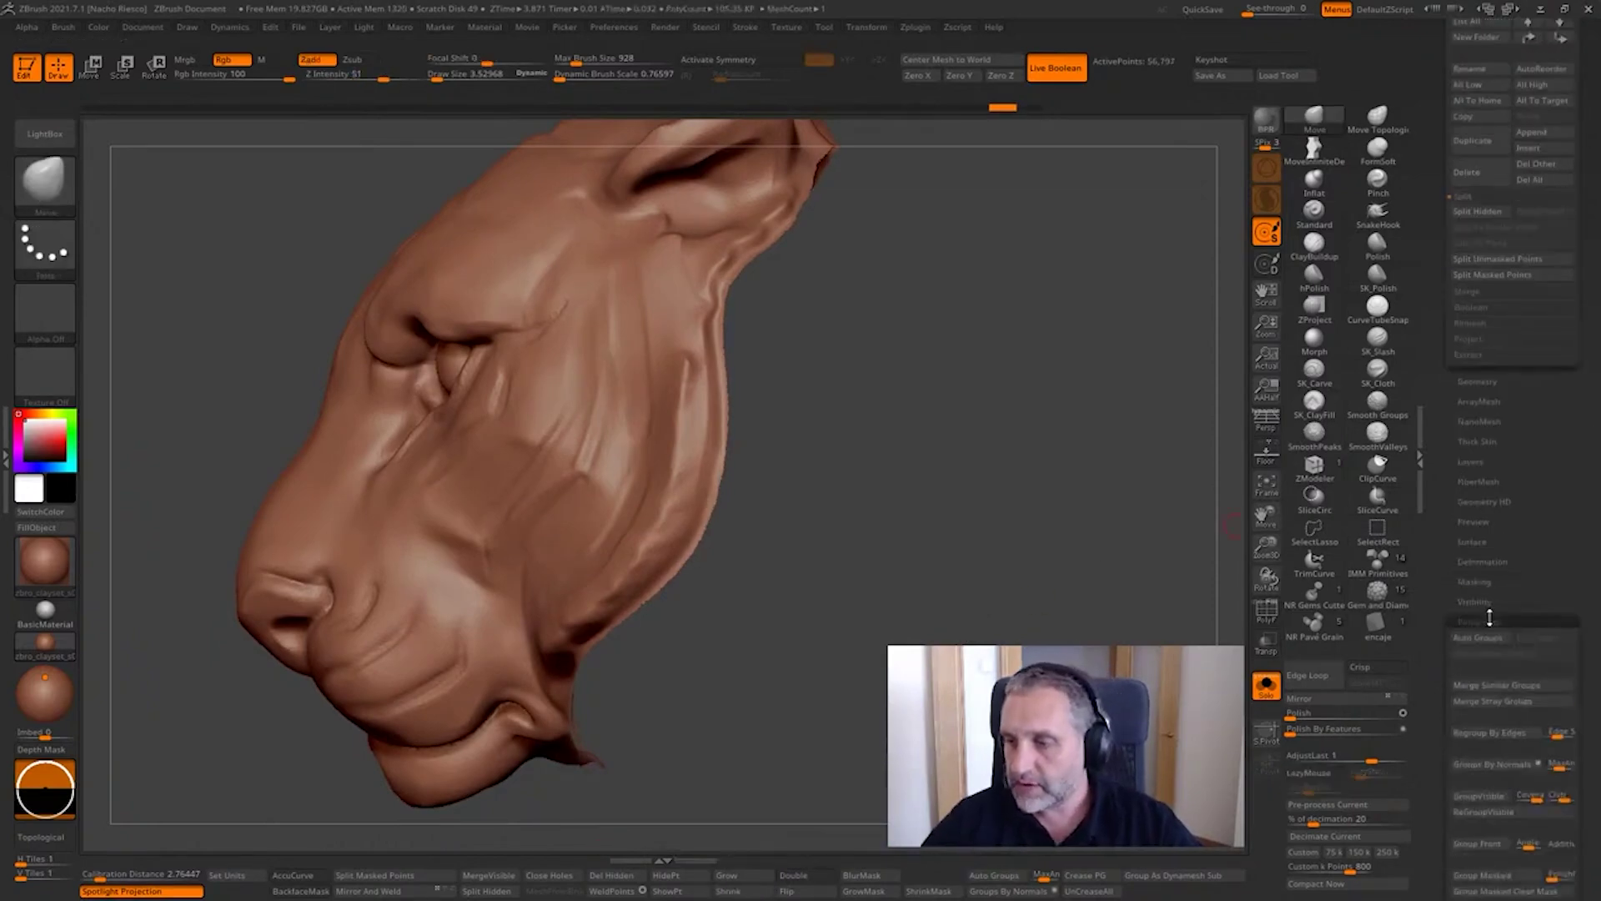
left_click(1483, 597)
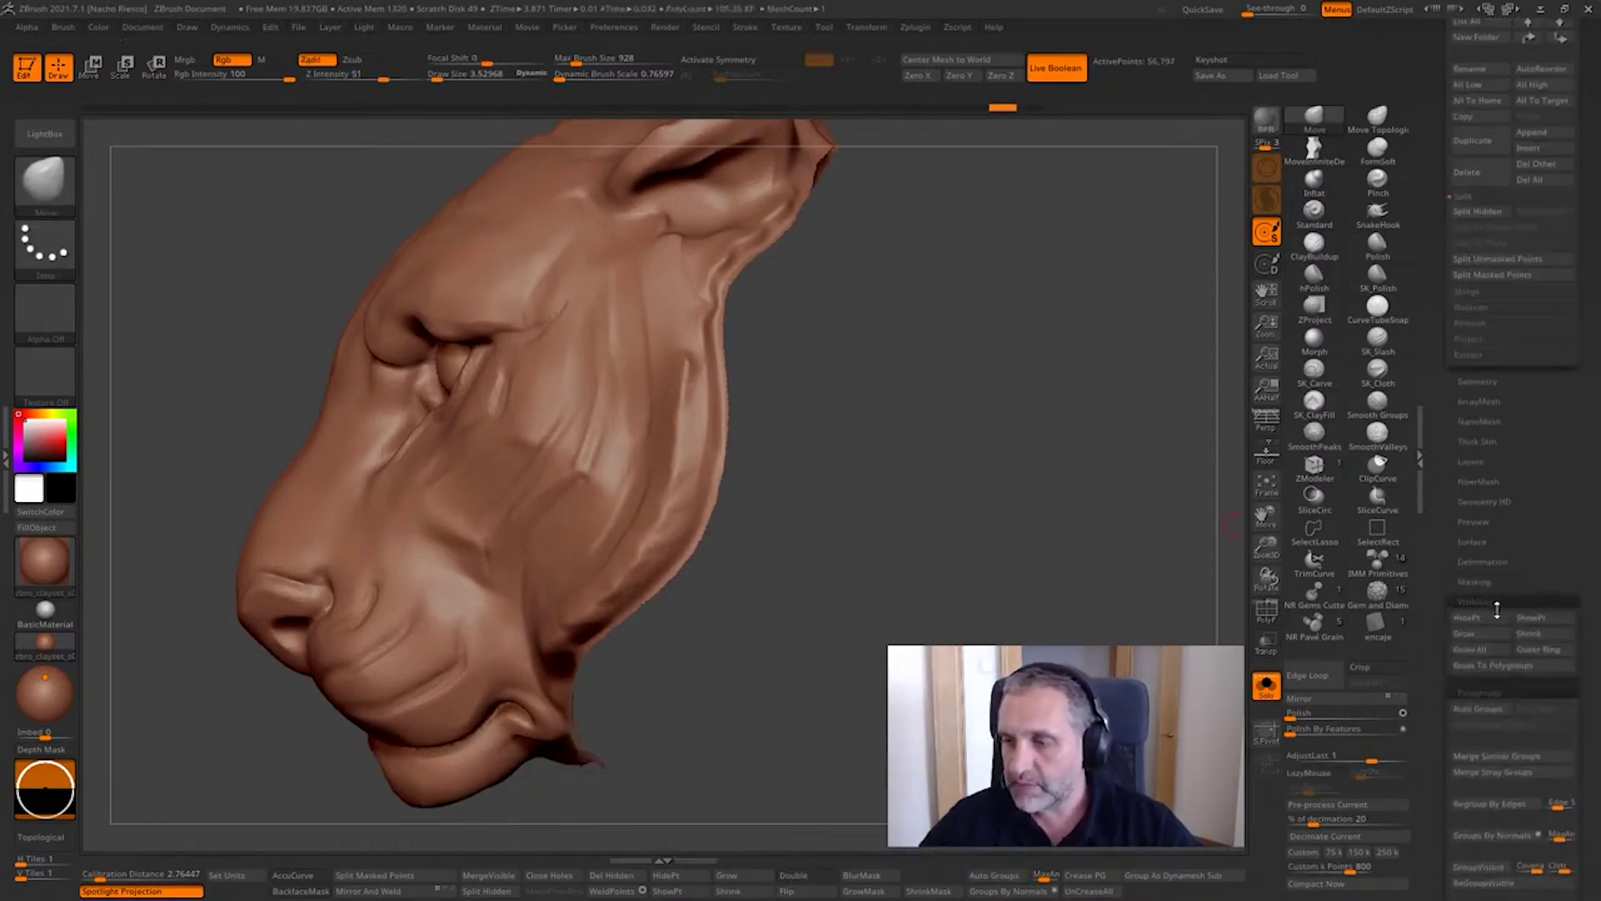
left_click(1541, 635)
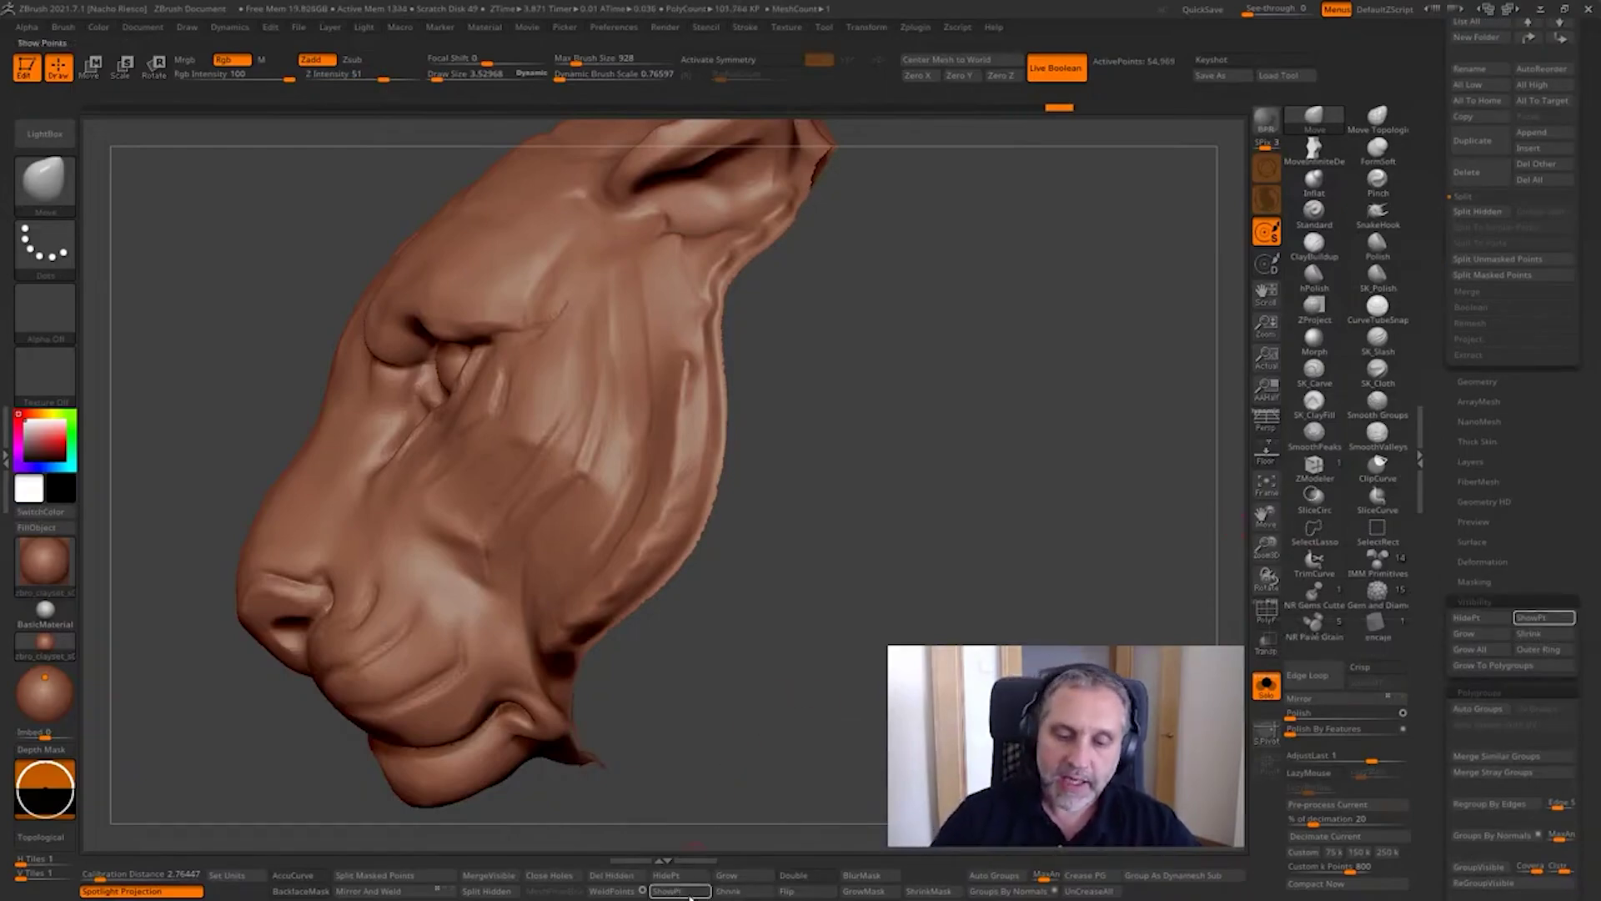
left_click(486, 891)
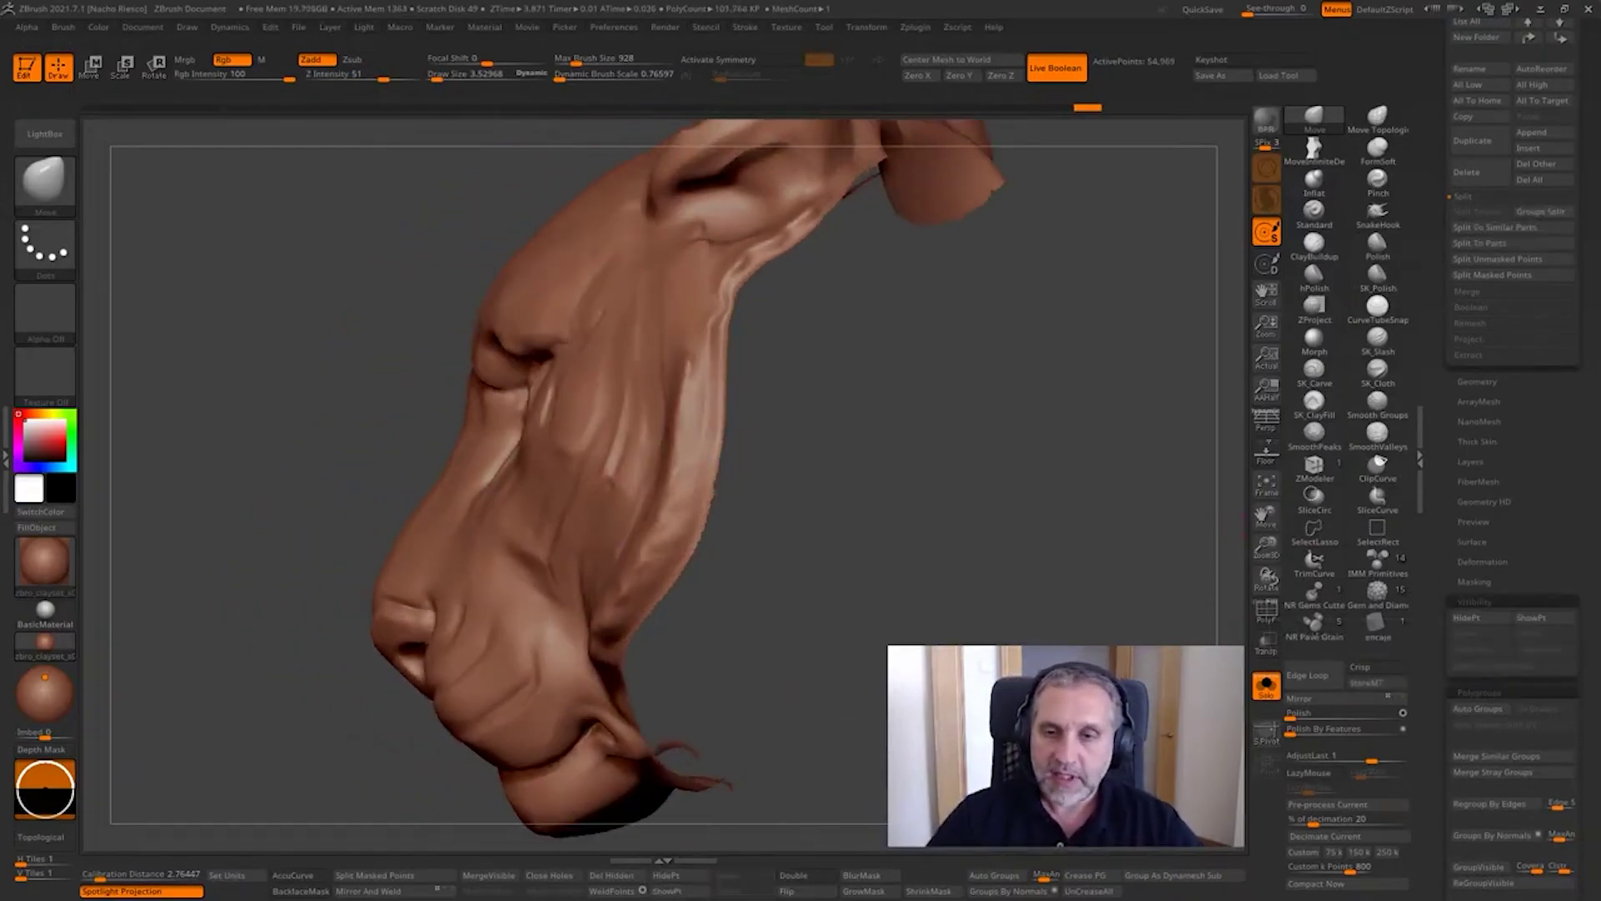
left_click(576, 877)
key("ctrl+z")
key("ctrl+z")
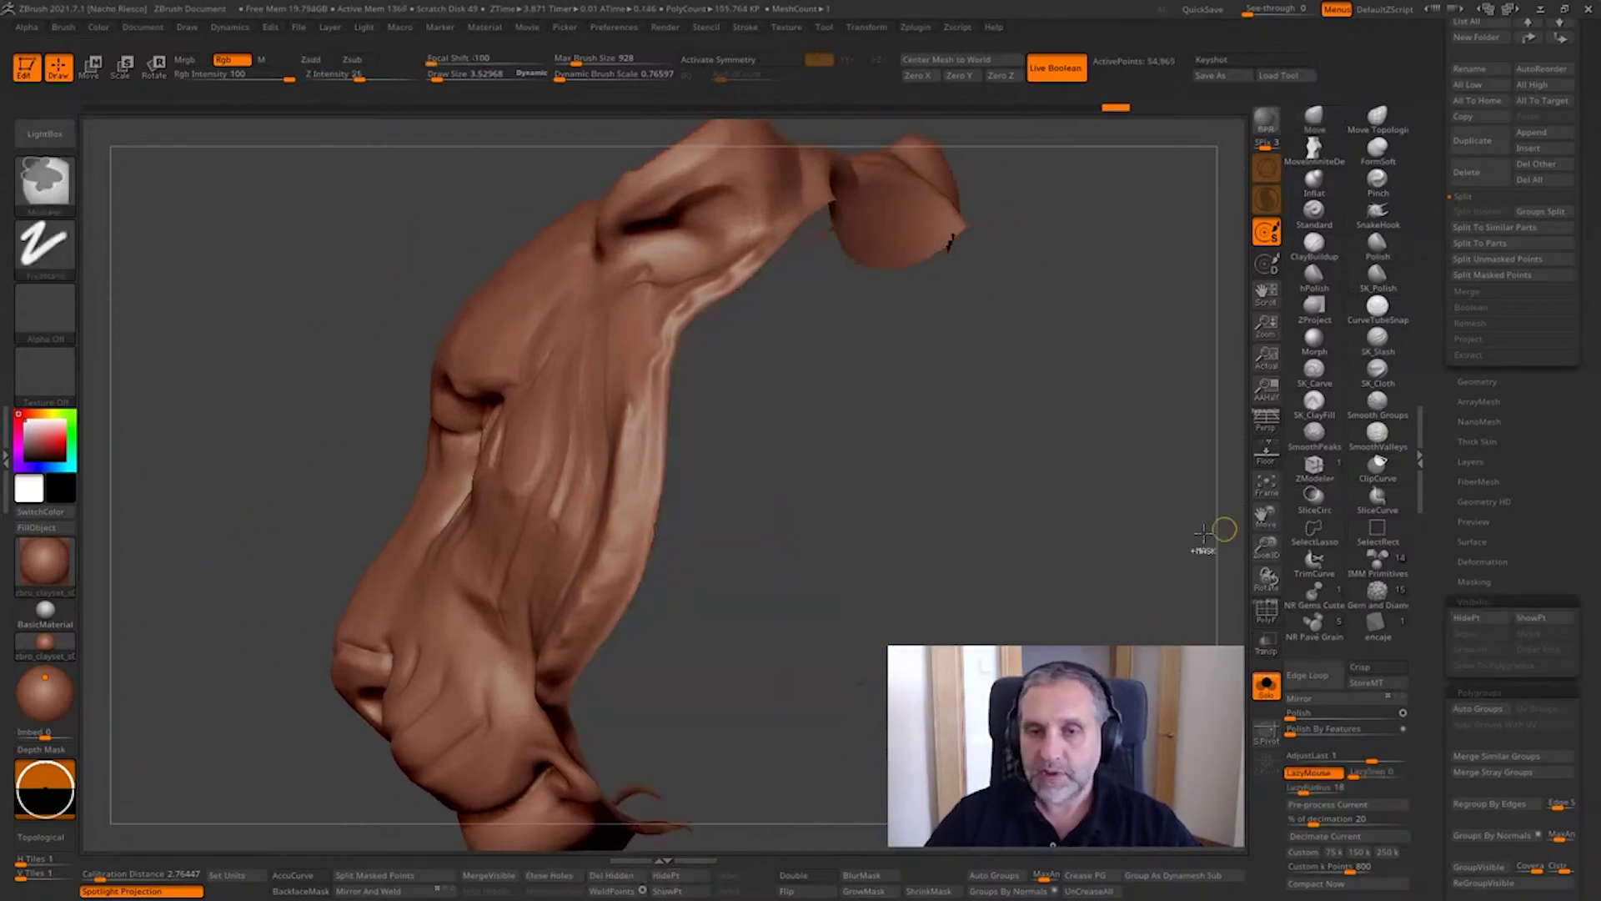
Step: Cap the open neck cut on the separated head with Close Holes
left_click_drag(1494, 436, 1495, 506)
left_click(1484, 454)
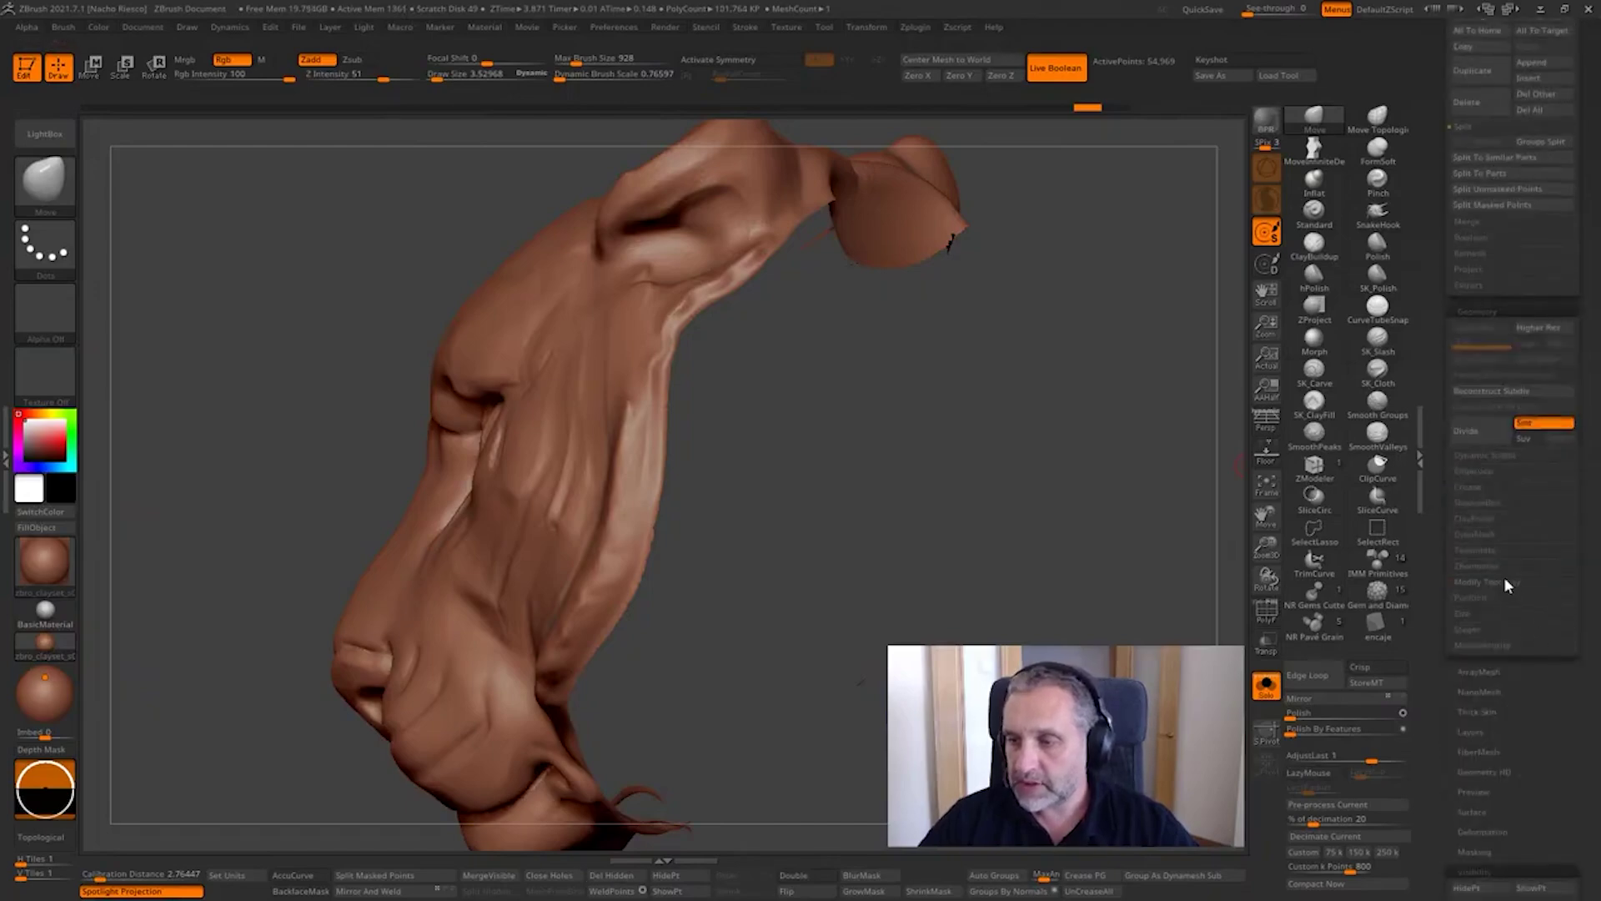
left_click(1505, 584)
left_click(1544, 683)
left_click_drag(984, 467, 1125, 471)
left_click_drag(1084, 417, 1084, 517, "alt")
left_click_drag(984, 501, 1050, 501)
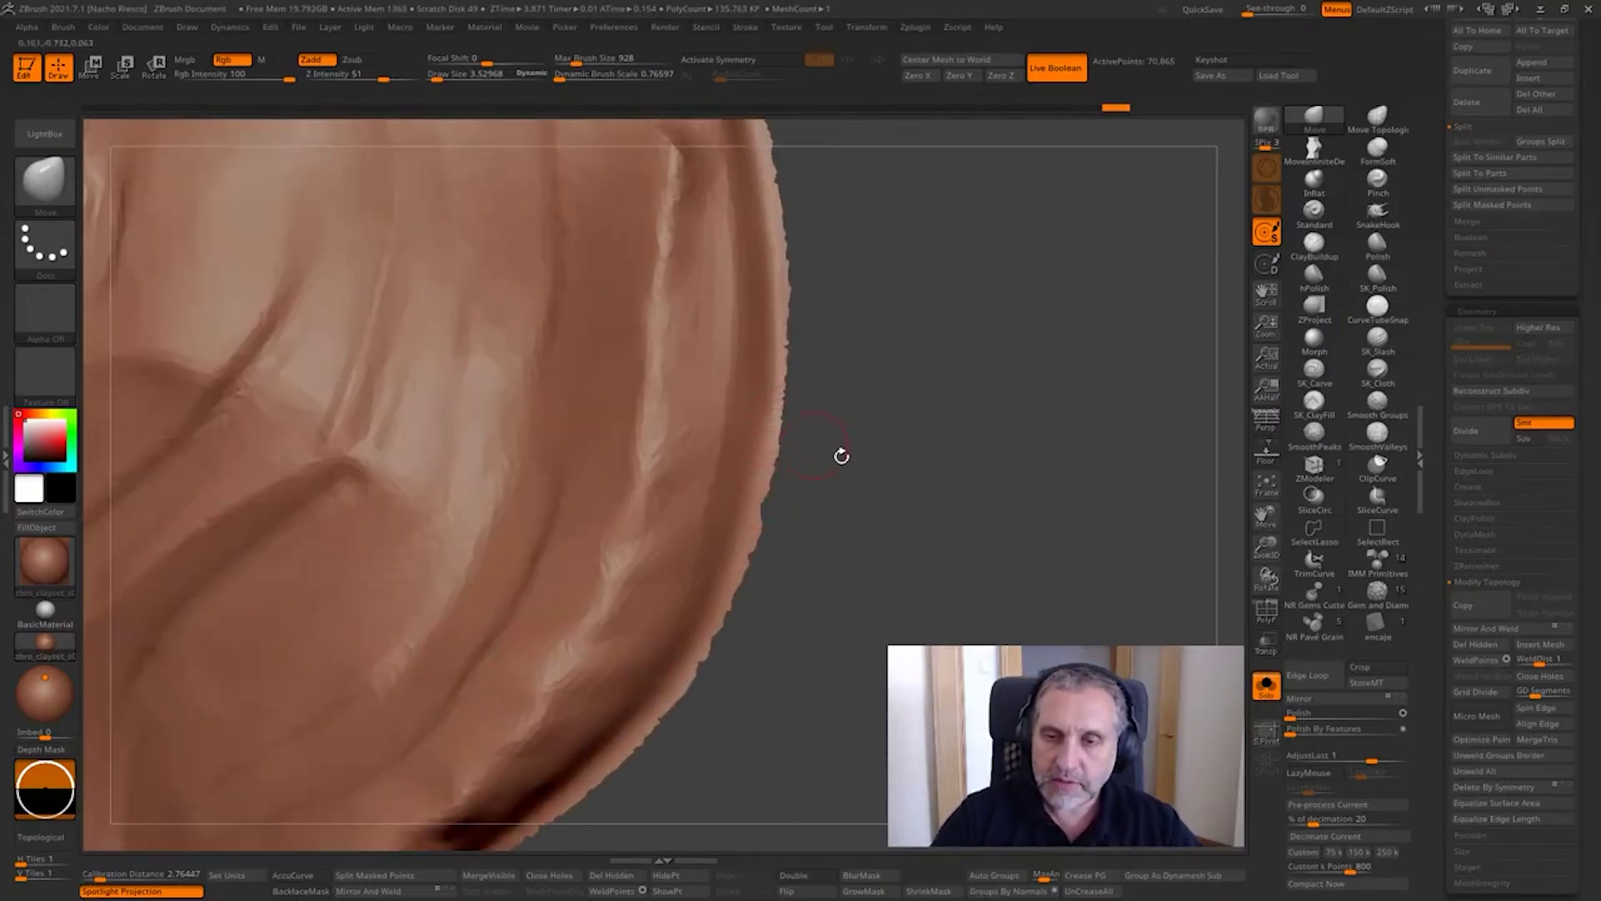
mouse_move(842, 455)
left_mouse_down()
mouse_move(1043, 525)
mouse_move(1104, 579)
mouse_move(1073, 583)
mouse_move(1108, 601)
mouse_move(1108, 629)
mouse_move(1167, 501)
mouse_move(1192, 580)
left_mouse_up()
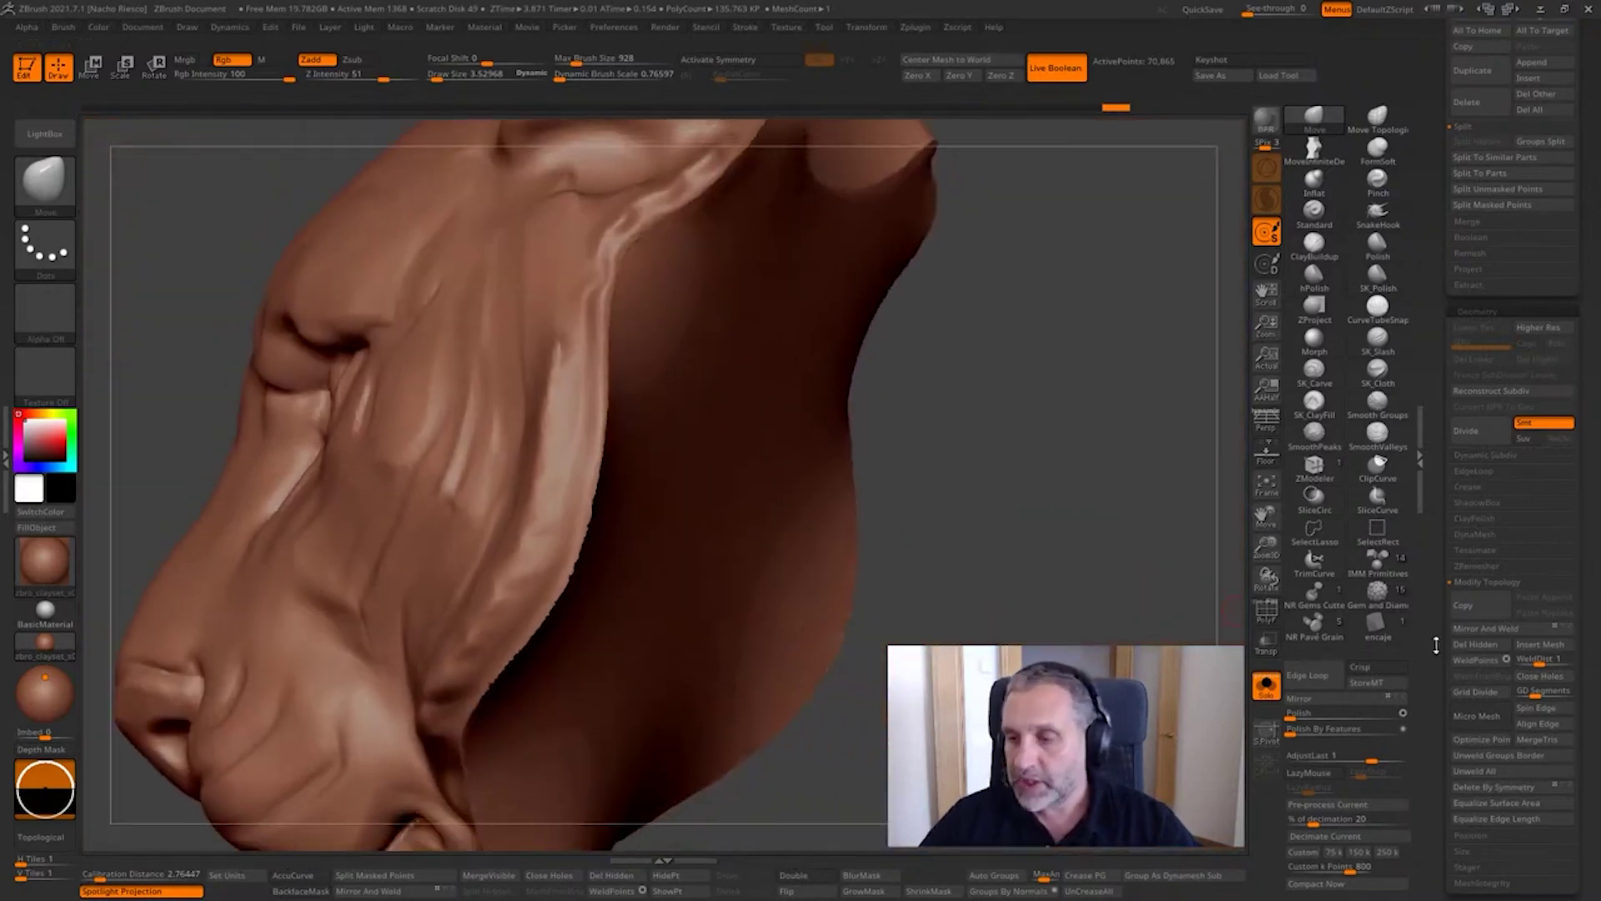
Step: Mask the head's cap edge by features using only Groups, and leave the edge unmasked by growing, inverting and blurring the mask
left_click_drag(1437, 646, 1431, 488)
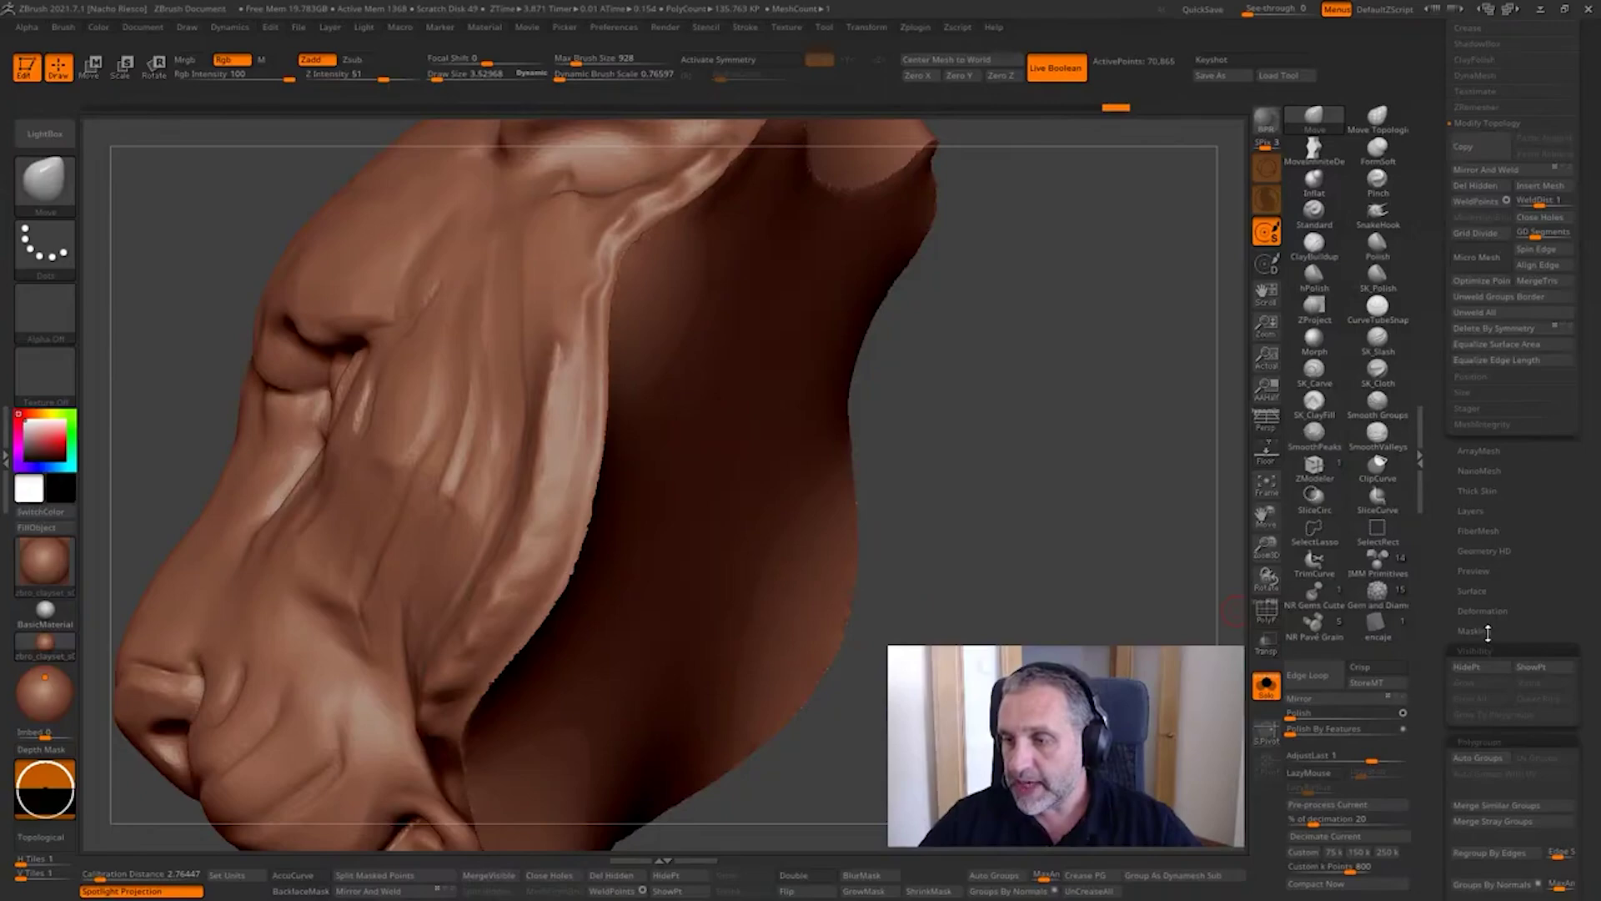
left_click(1488, 631)
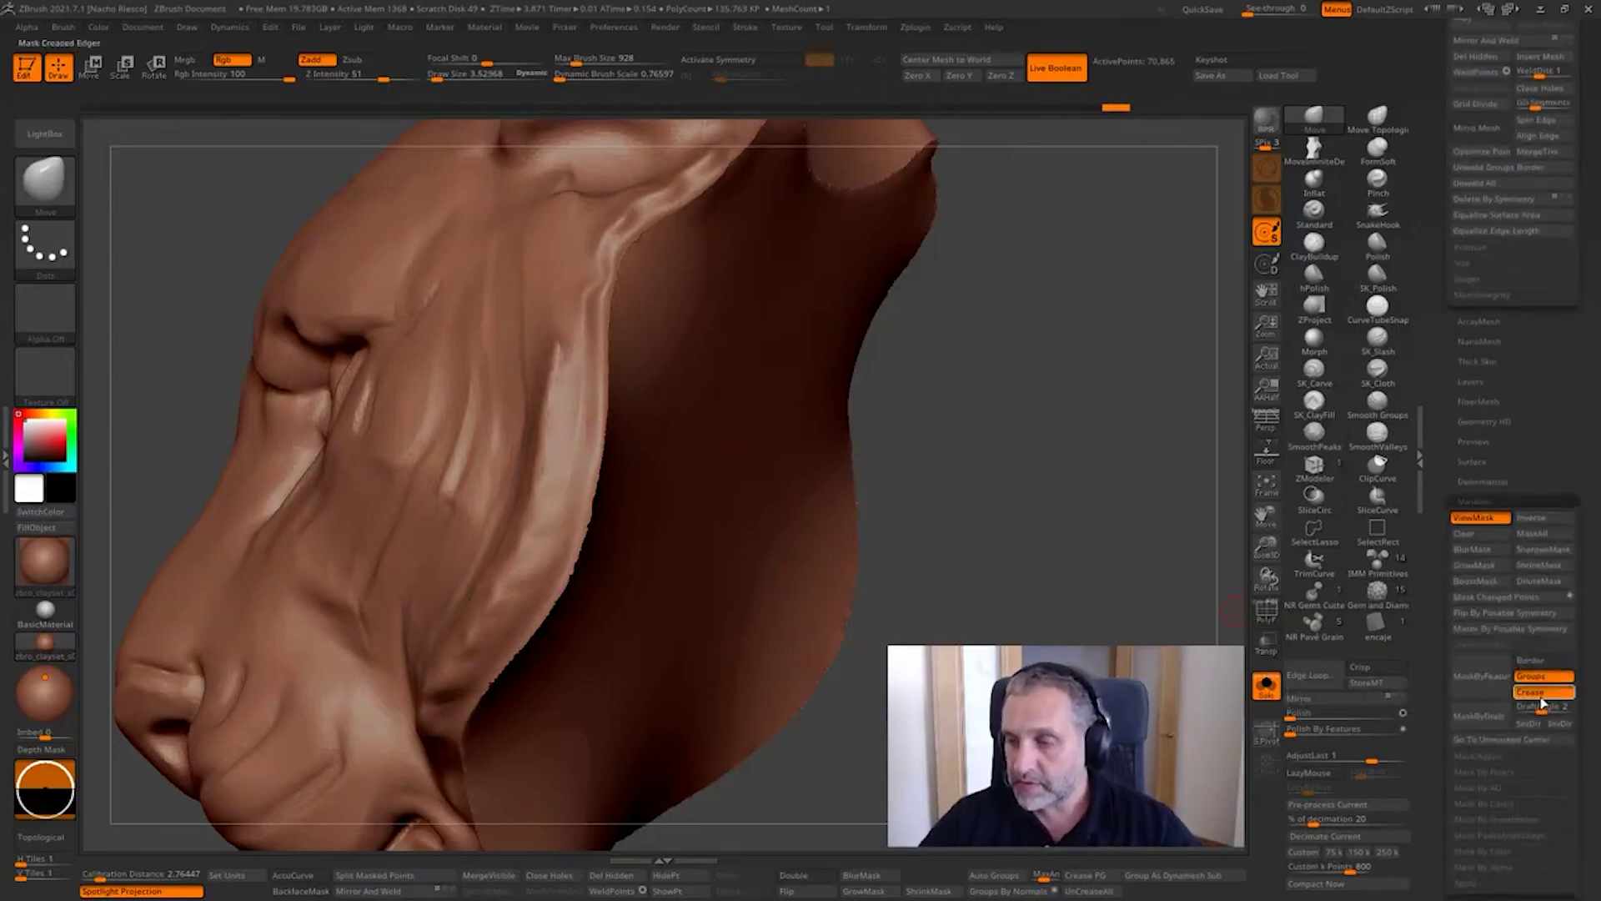
left_click(1542, 660)
left_click(1542, 691)
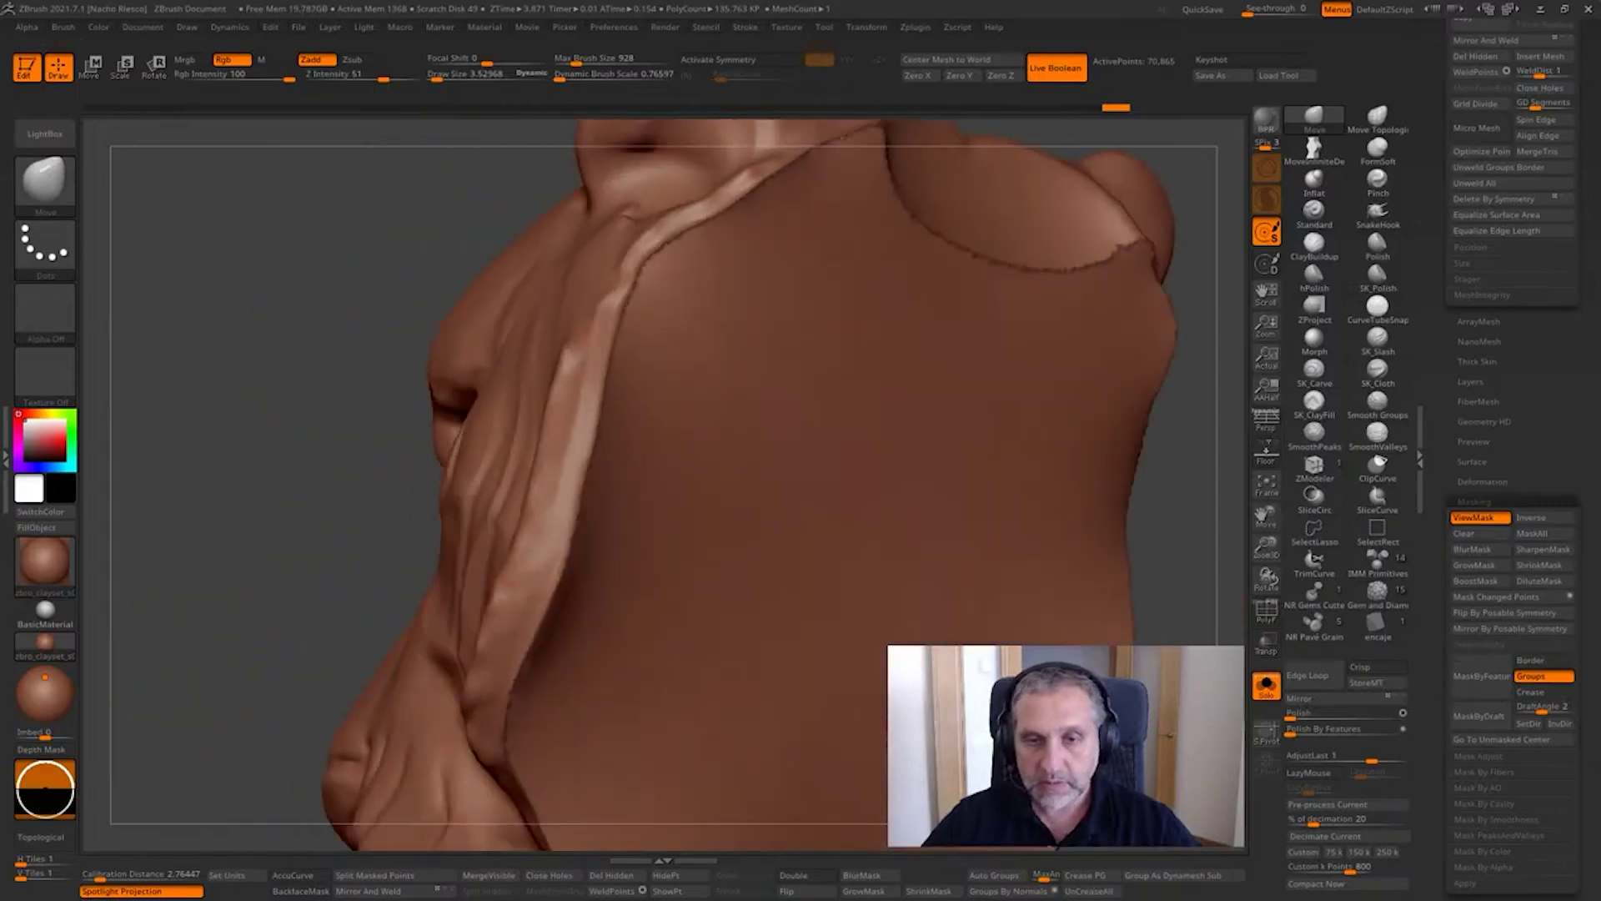
mouse_move(208, 400)
left_mouse_down()
mouse_move(258, 400)
mouse_move(259, 451)
mouse_move(308, 450)
left_mouse_up()
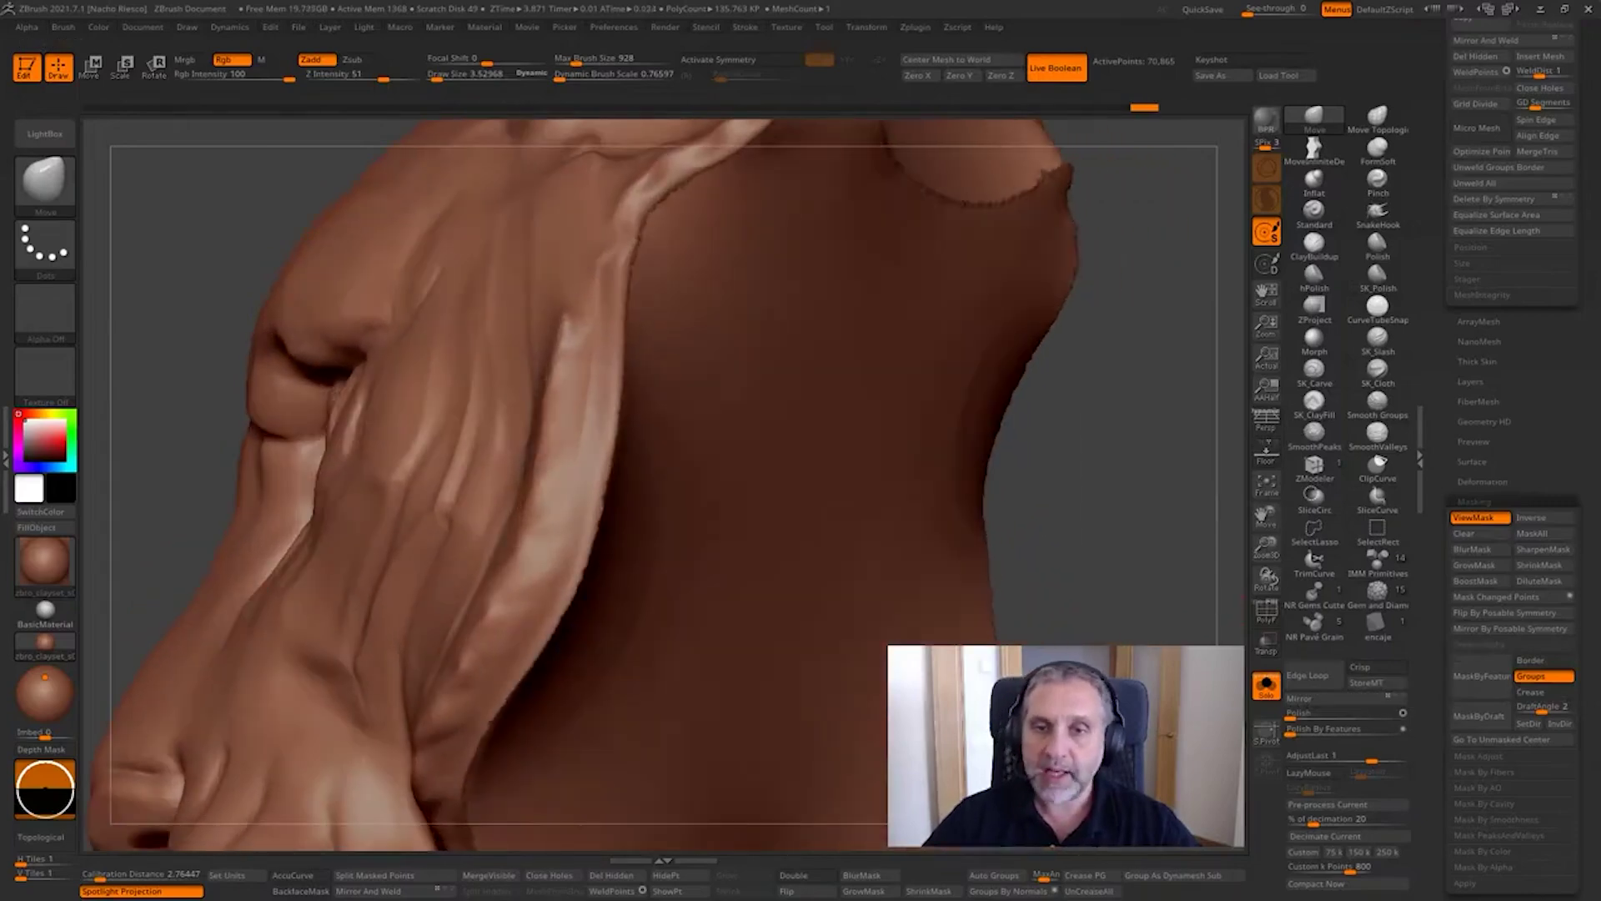
left_click(1474, 565)
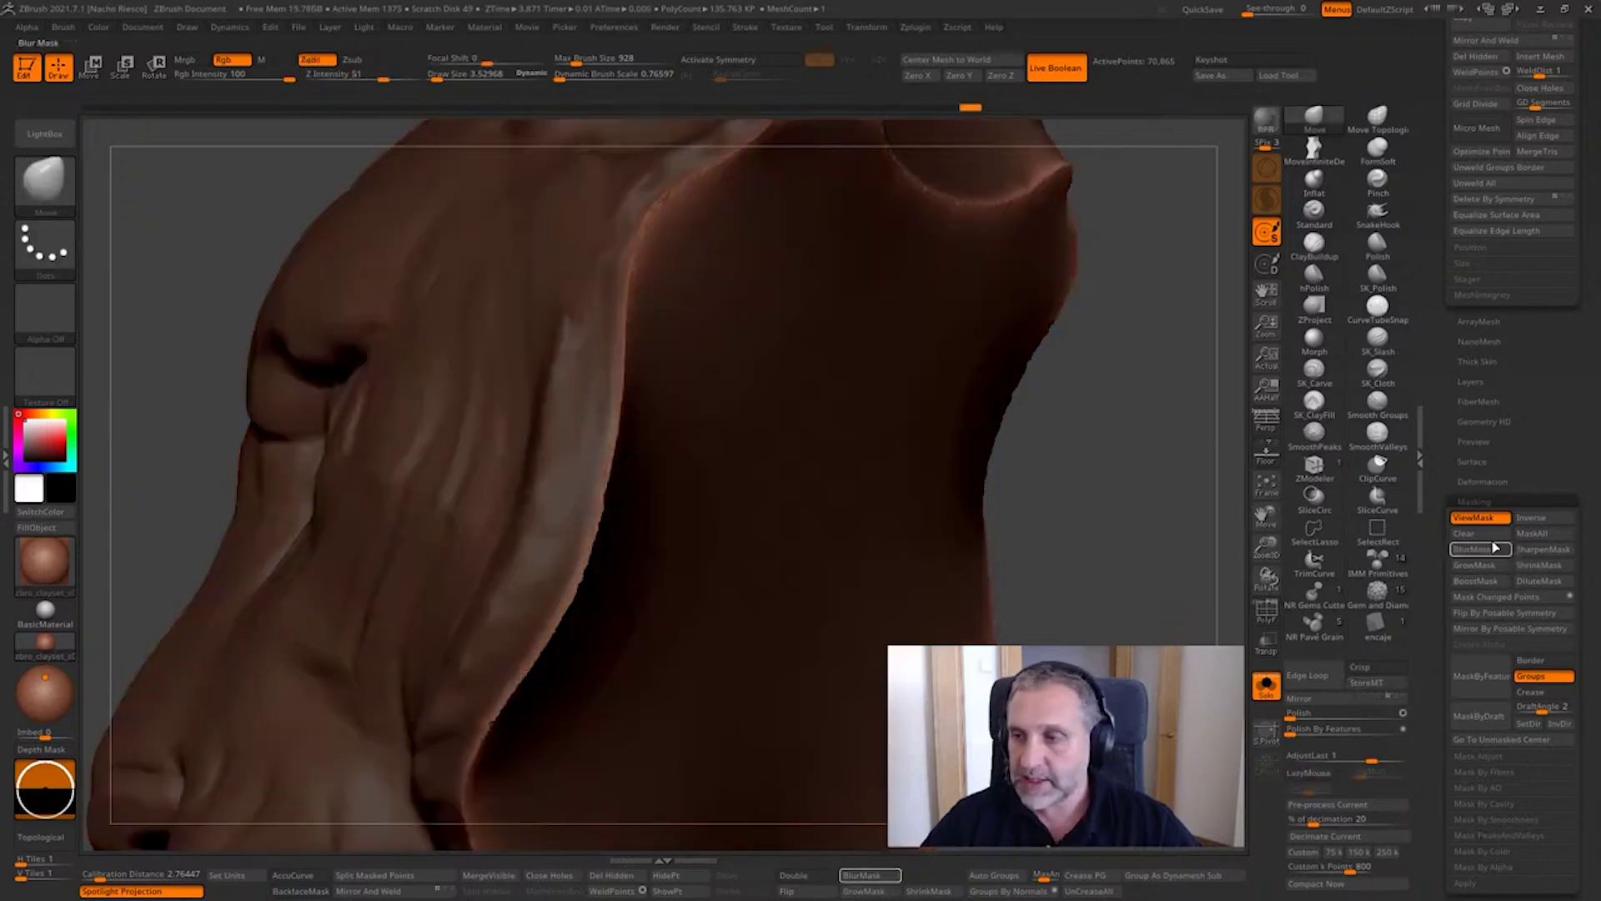
Step: Smooth the head's unmasked cut edge with the Polish By Features and Polish deformations
left_click(1478, 481)
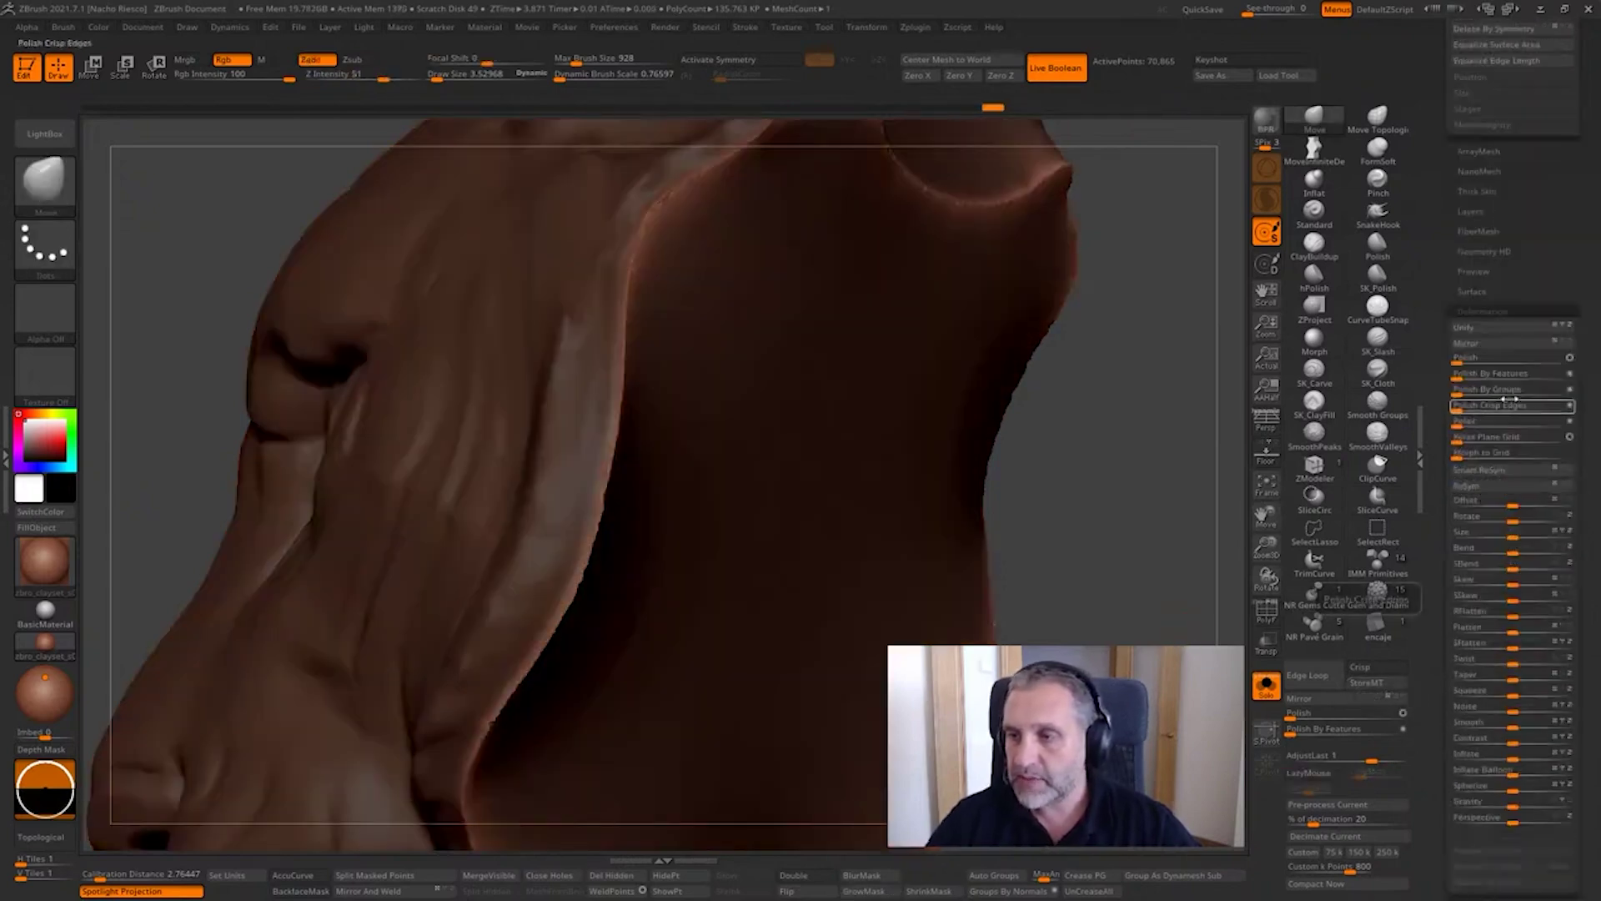
left_click(1474, 374)
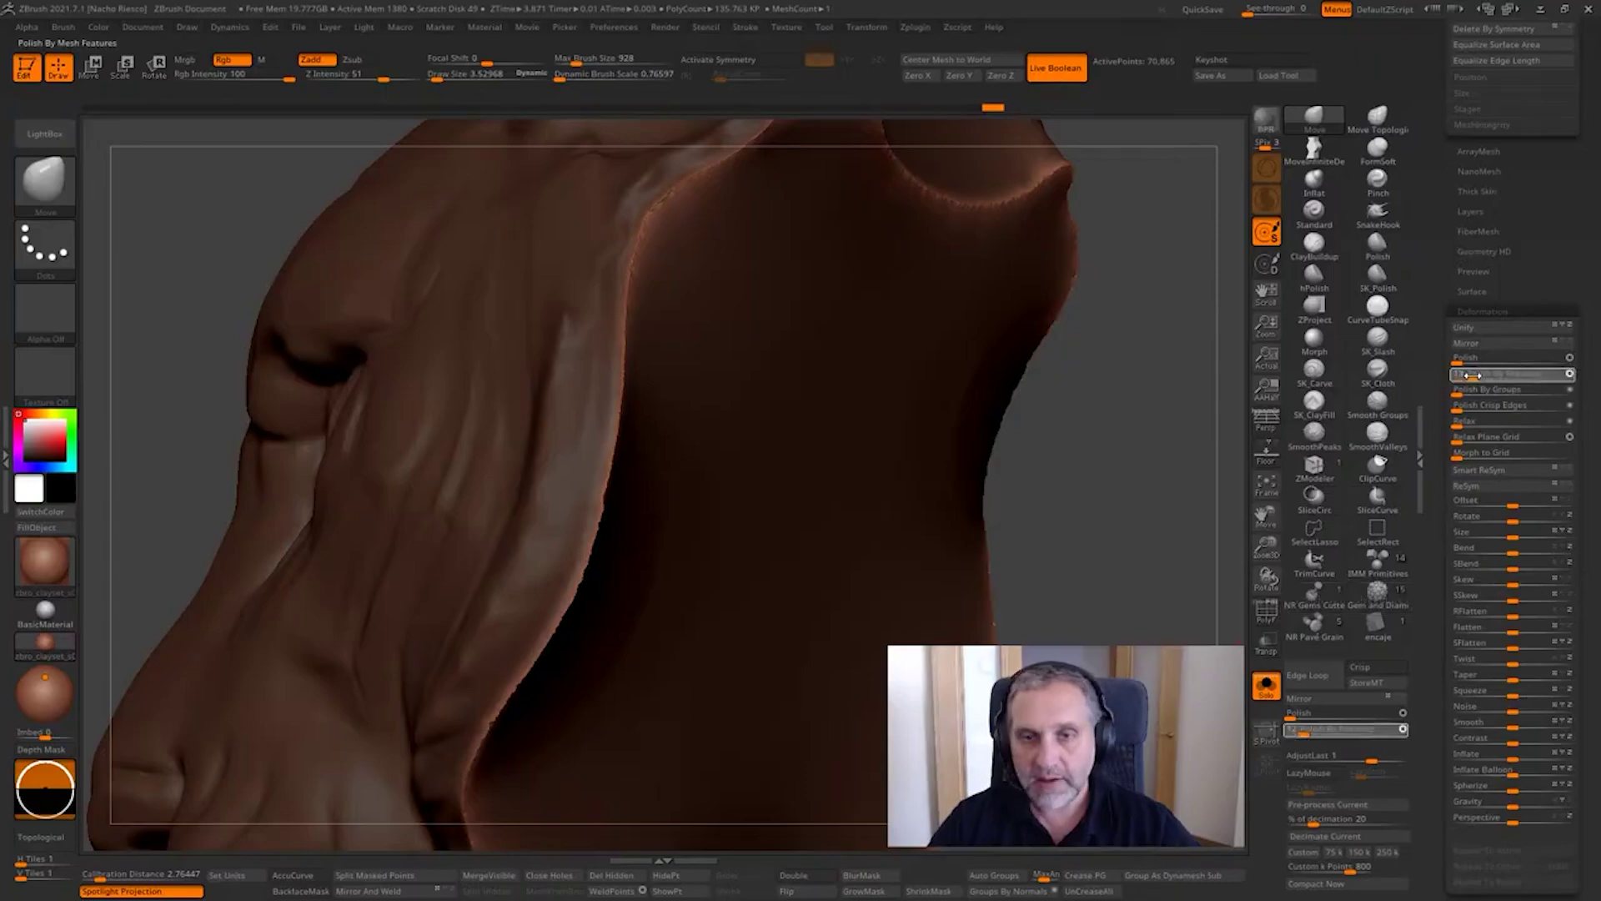
left_click(1475, 374)
left_click(1473, 361)
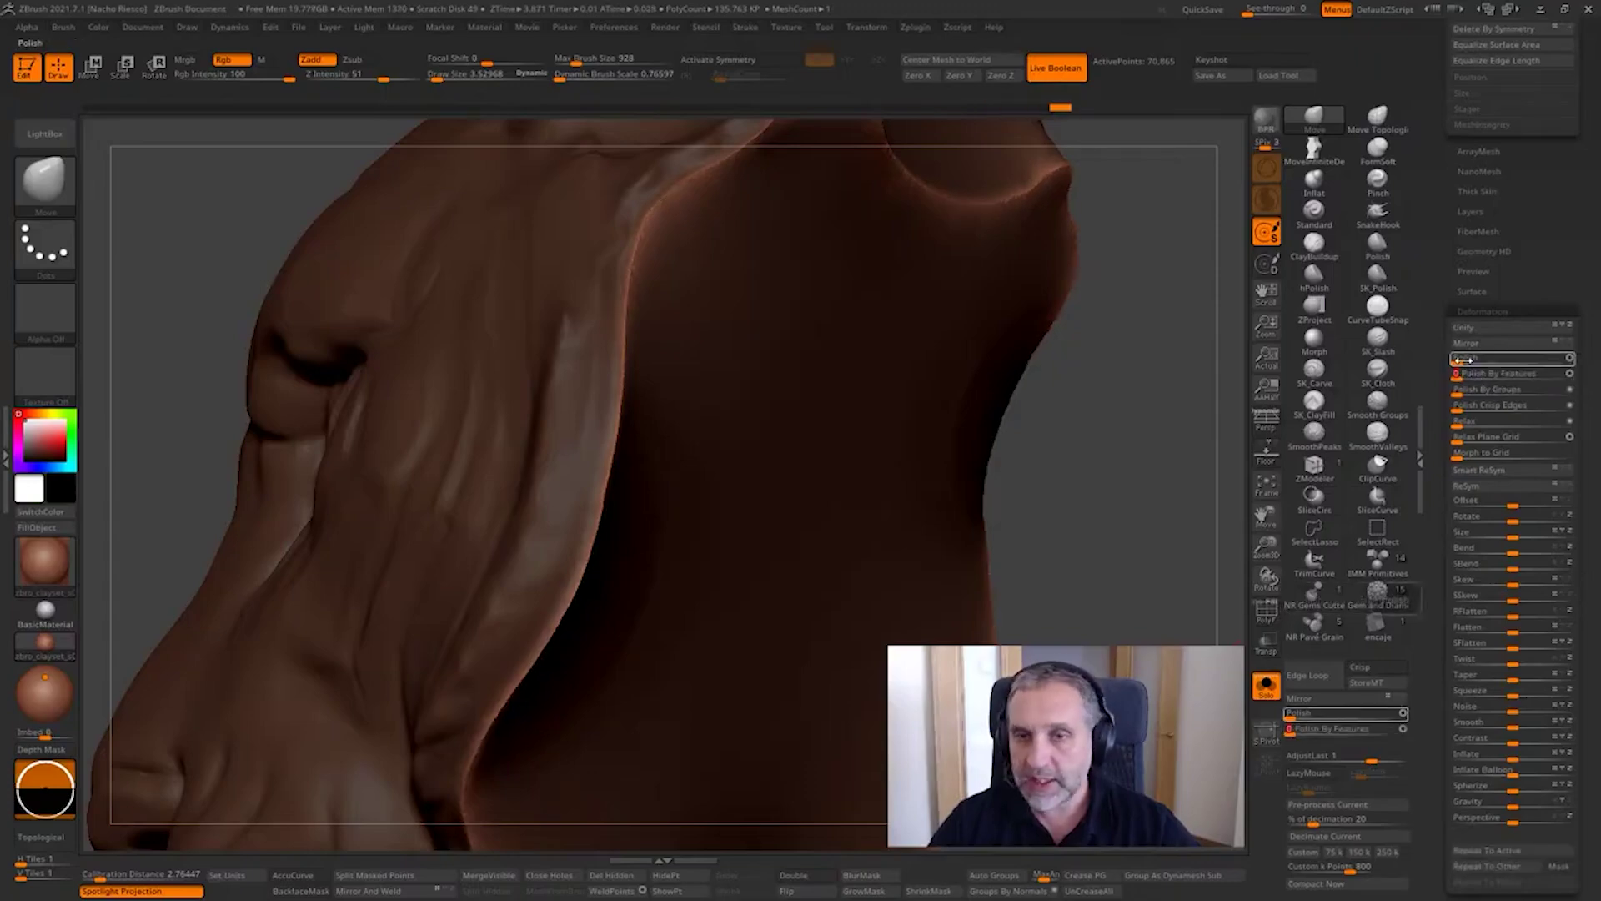
Step: Turn off Solo, select the body subtool Colgante Cabochon_ACTUALIZADO_6 and make it visible
left_click_drag(1117, 417, 1192, 492)
left_click(1281, 696)
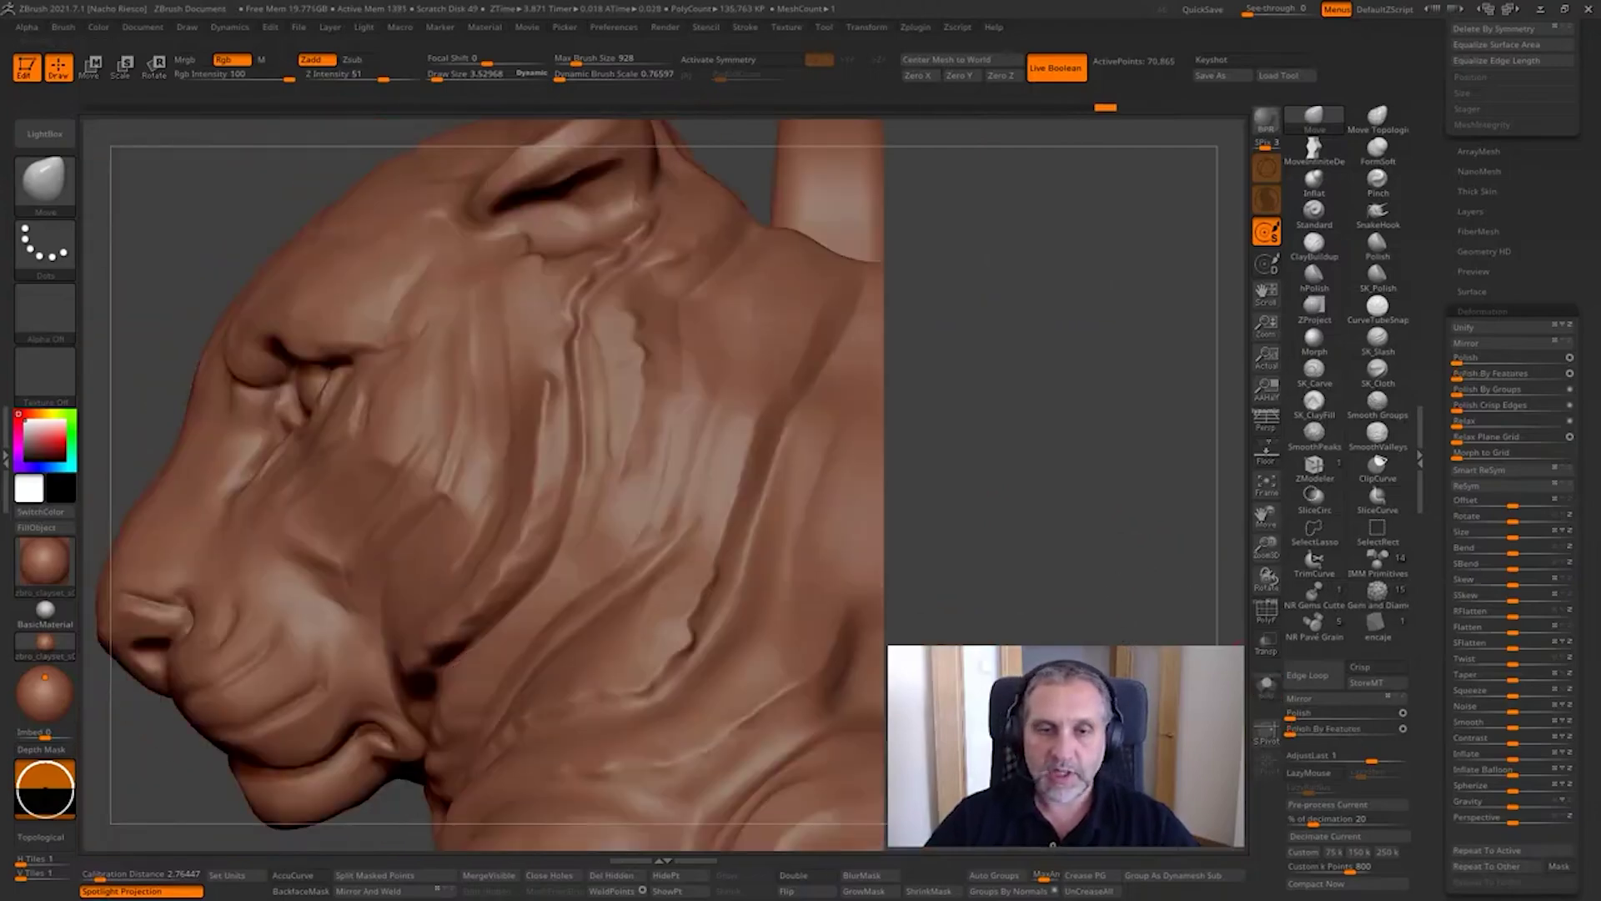
left_click_drag(1434, 277, 1434, 539)
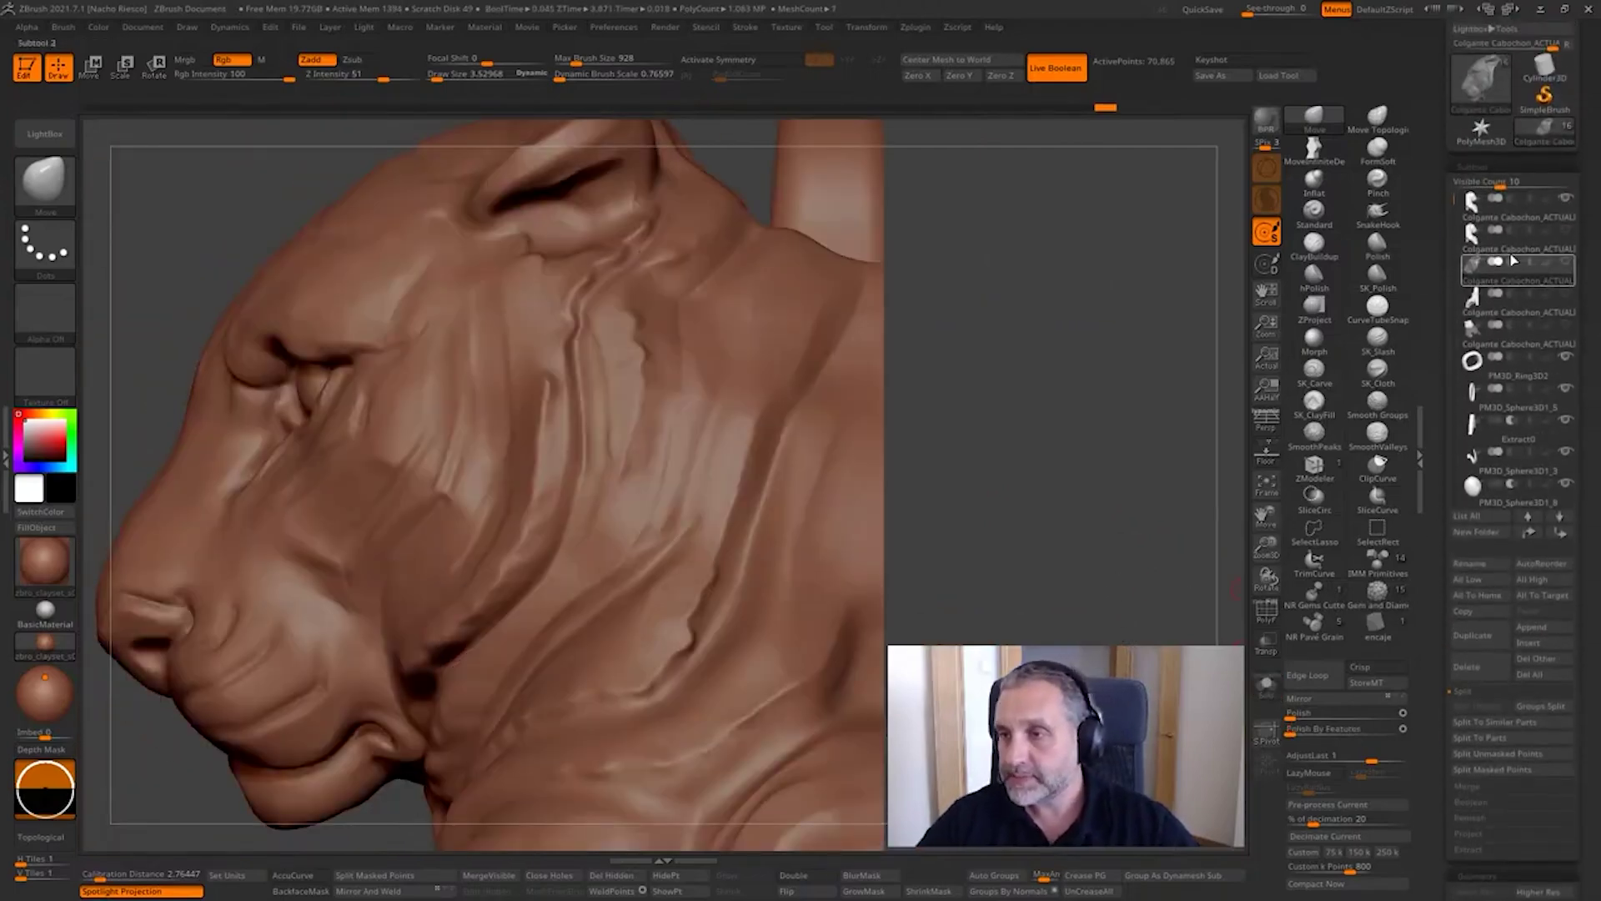
left_click(1528, 312)
key("f")
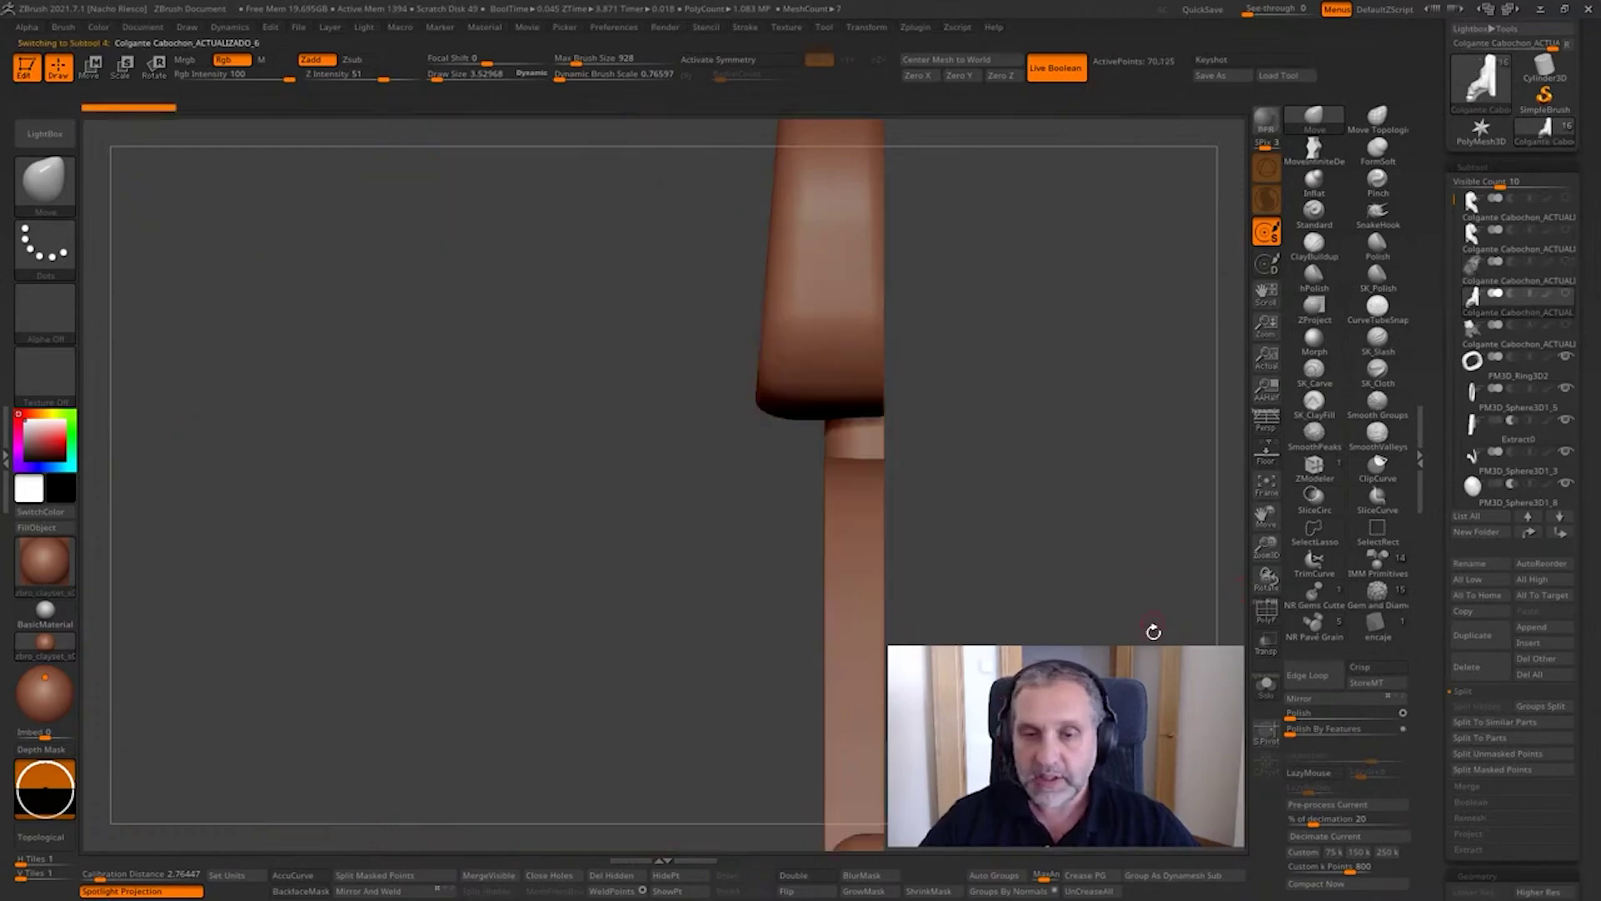
left_click_drag(1153, 631, 1146, 629)
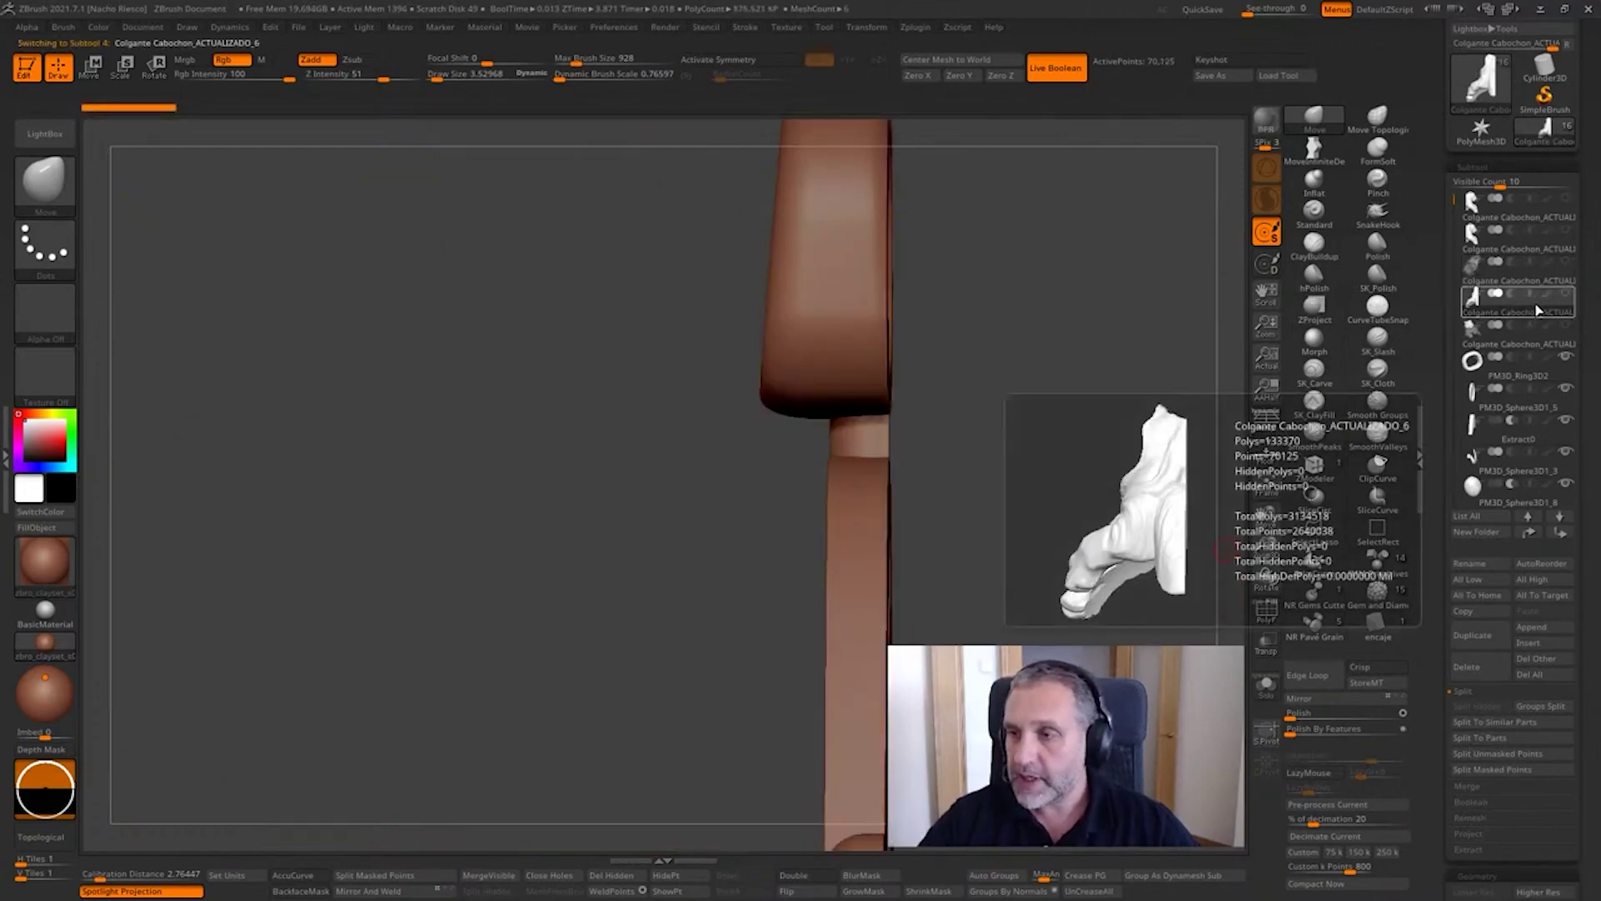
left_click(1568, 296)
Step: Cap the open neck cut on the body with Close Holes and display the body alone in Solo mode
left_click_drag(1179, 567, 611, 836)
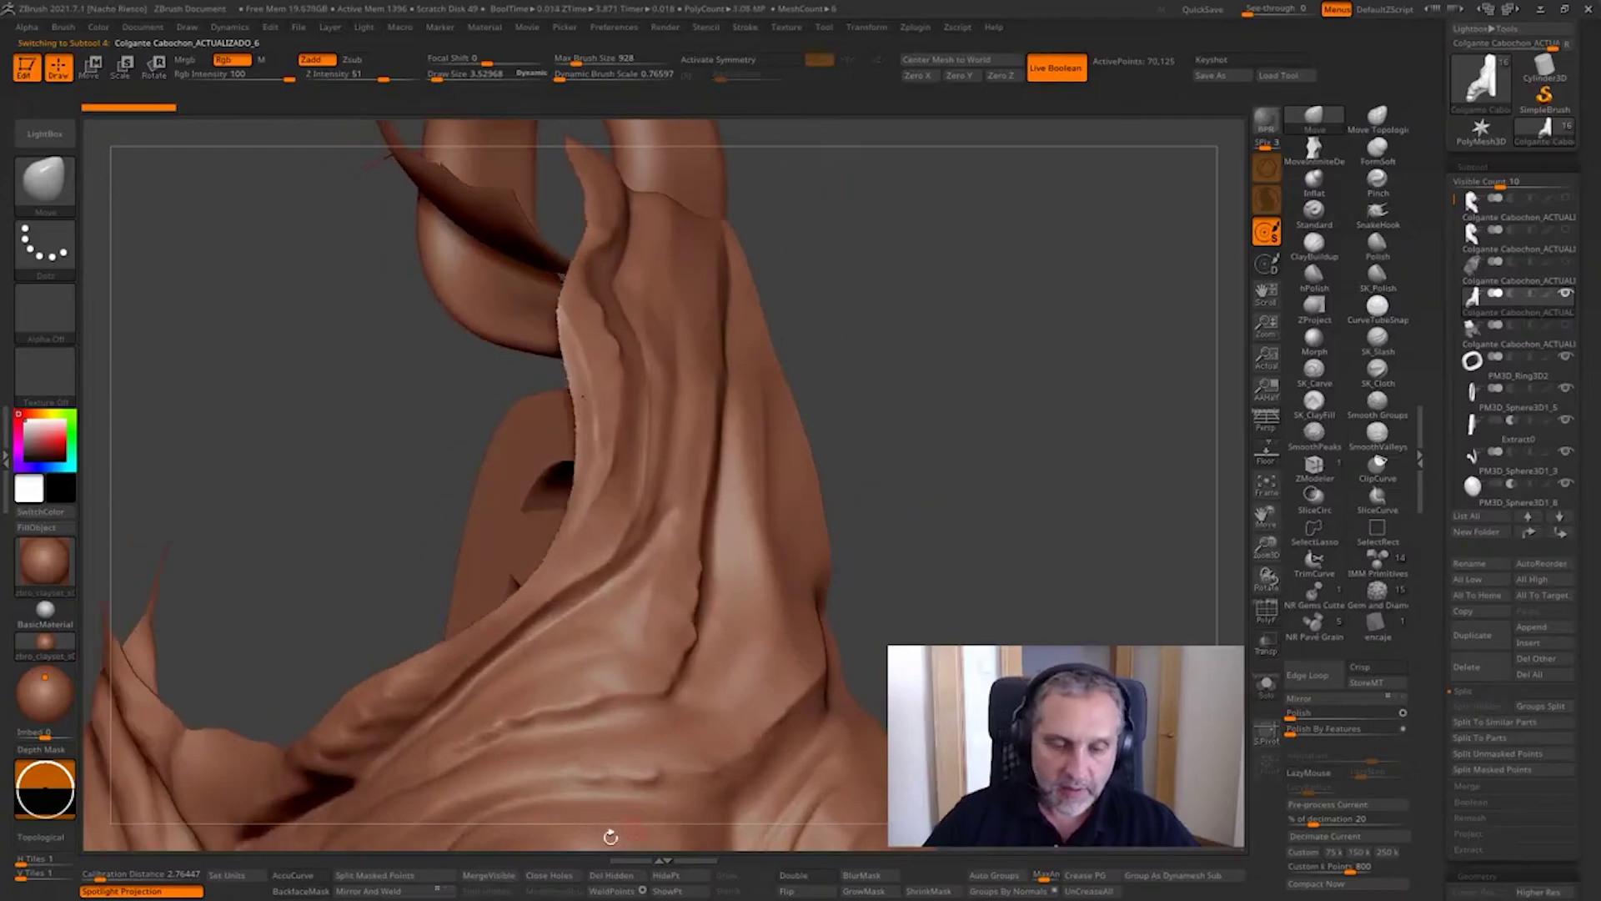
left_click(559, 883)
left_click_drag(1063, 553, 1272, 575)
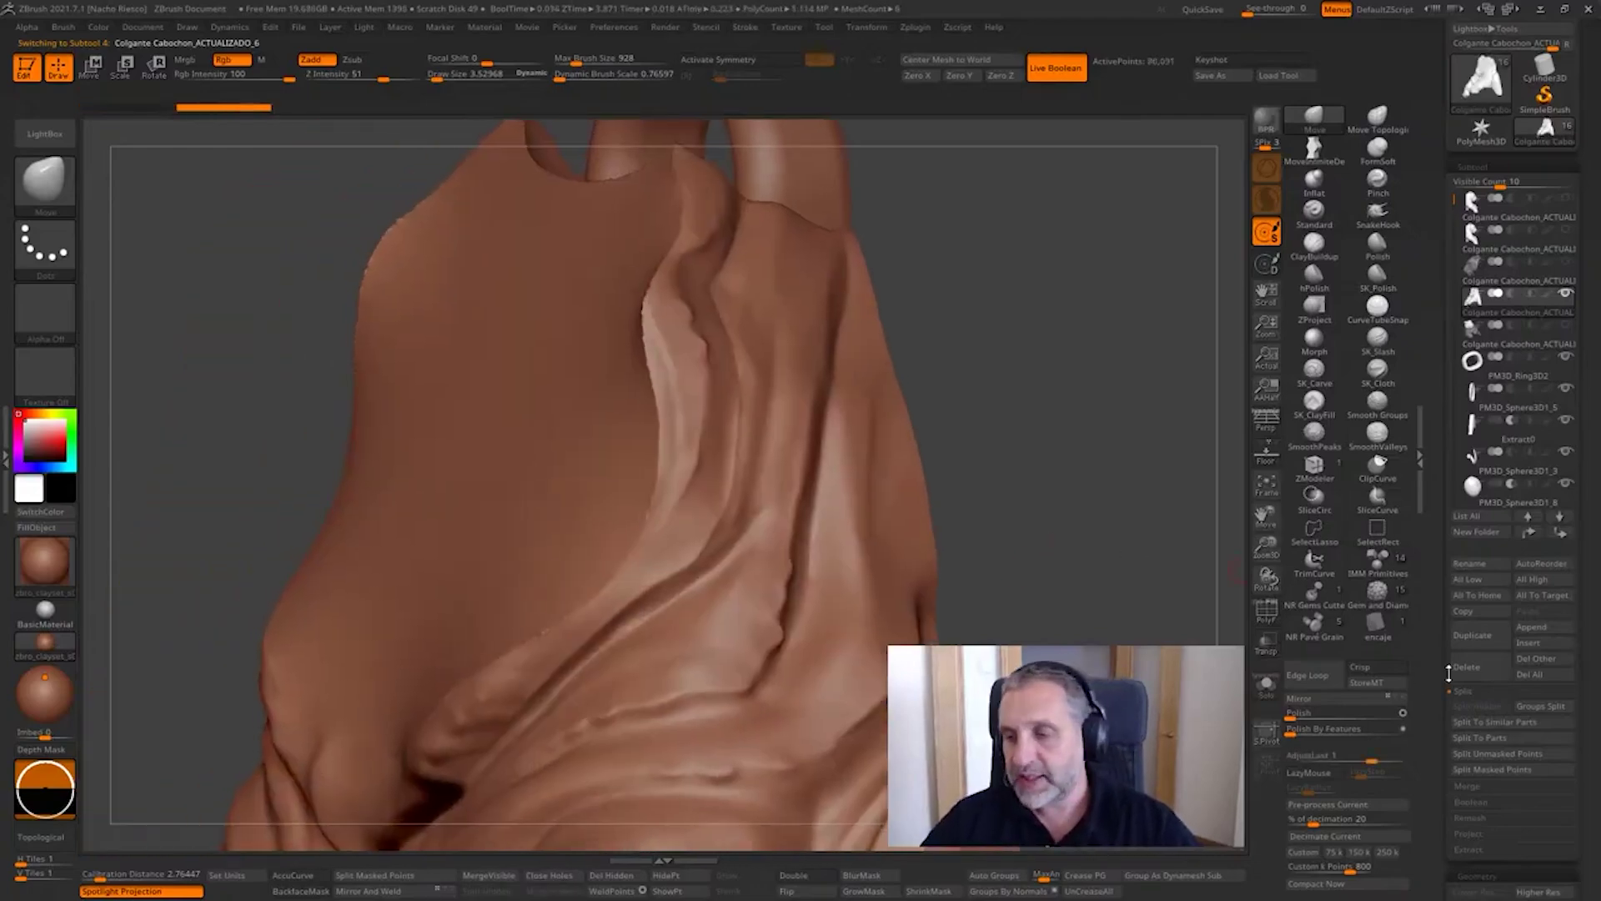
left_click_drag(1448, 672, 1448, 233)
left_click(1262, 687)
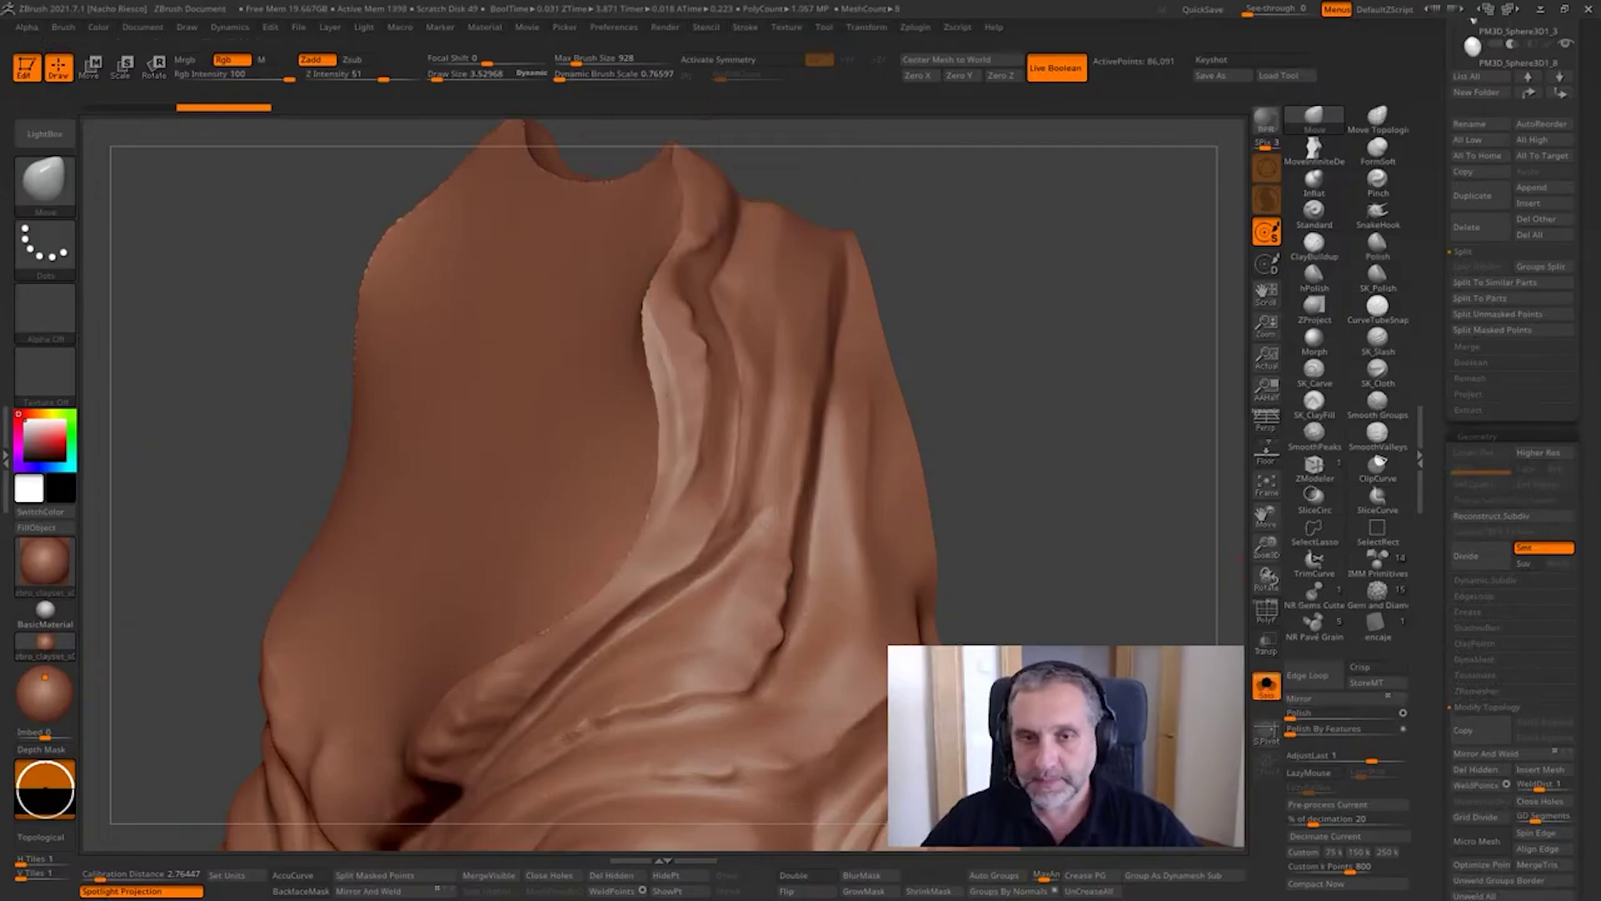
Step: Mask the body's cap edge by features, with Border and Crease disabled and only Groups enabled
left_click_drag(1434, 738, 1443, 467)
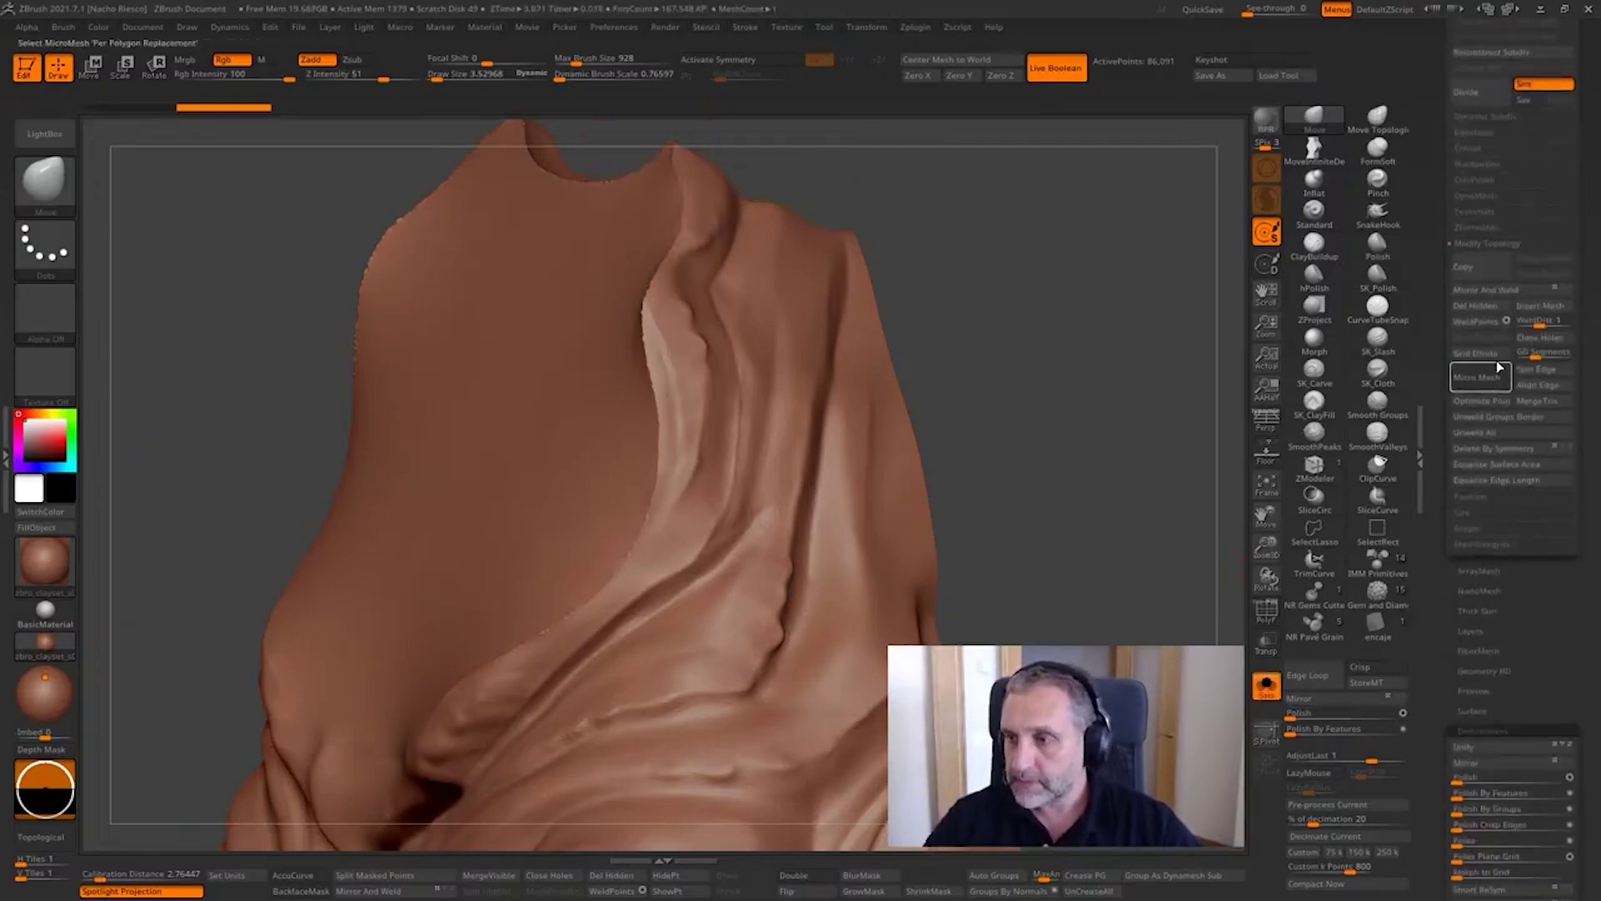
scroll(1458, 550, "down", 4)
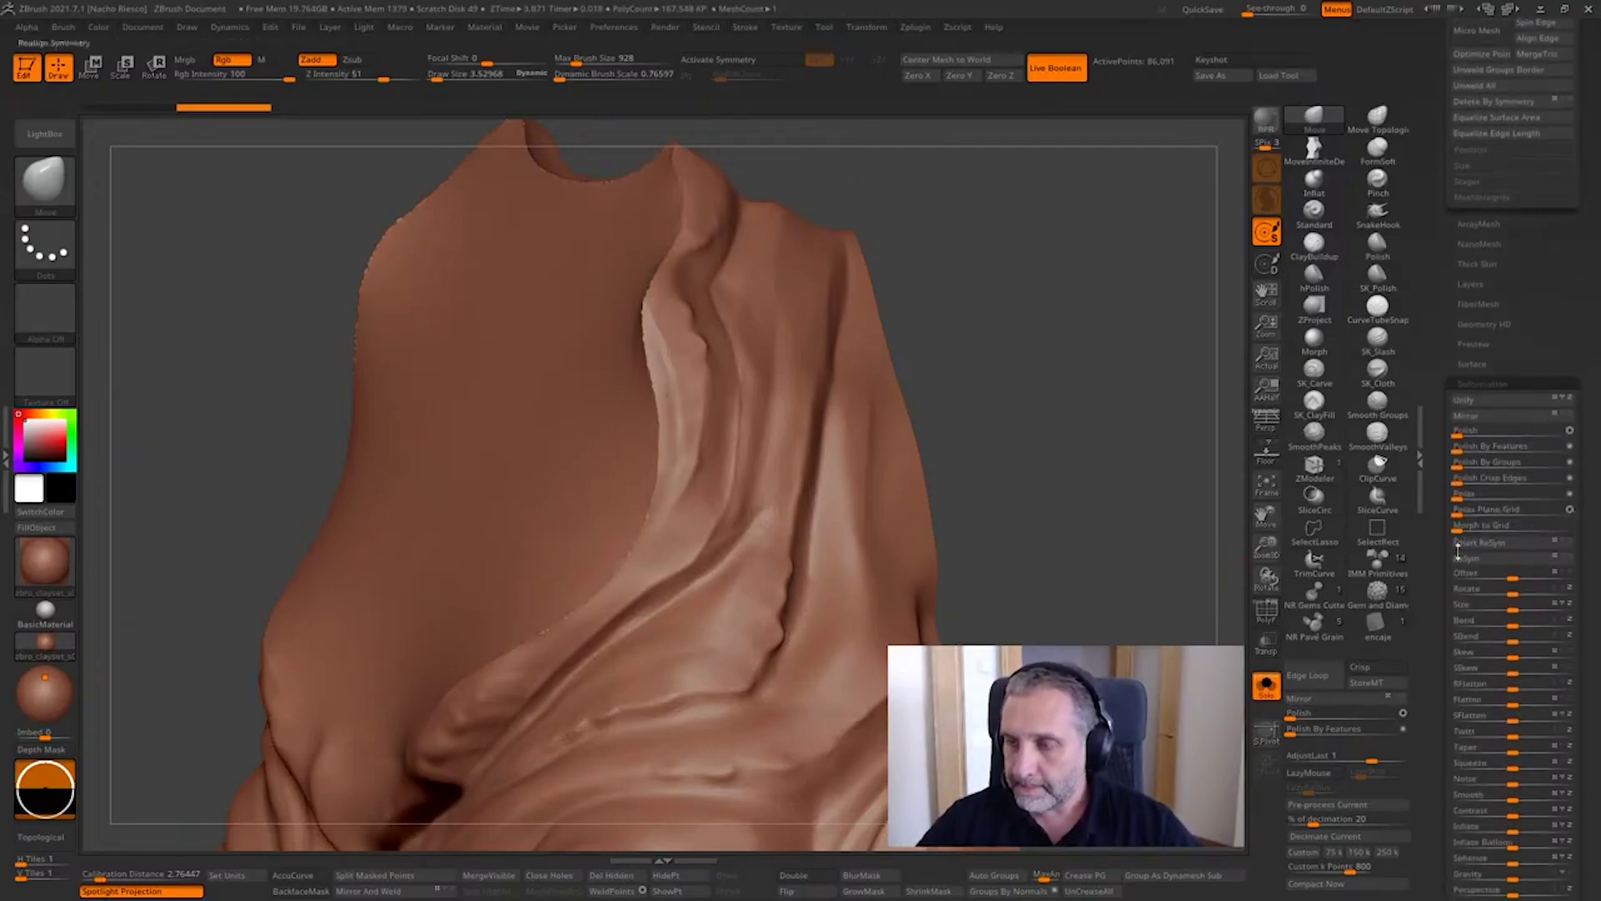
left_click(1495, 381)
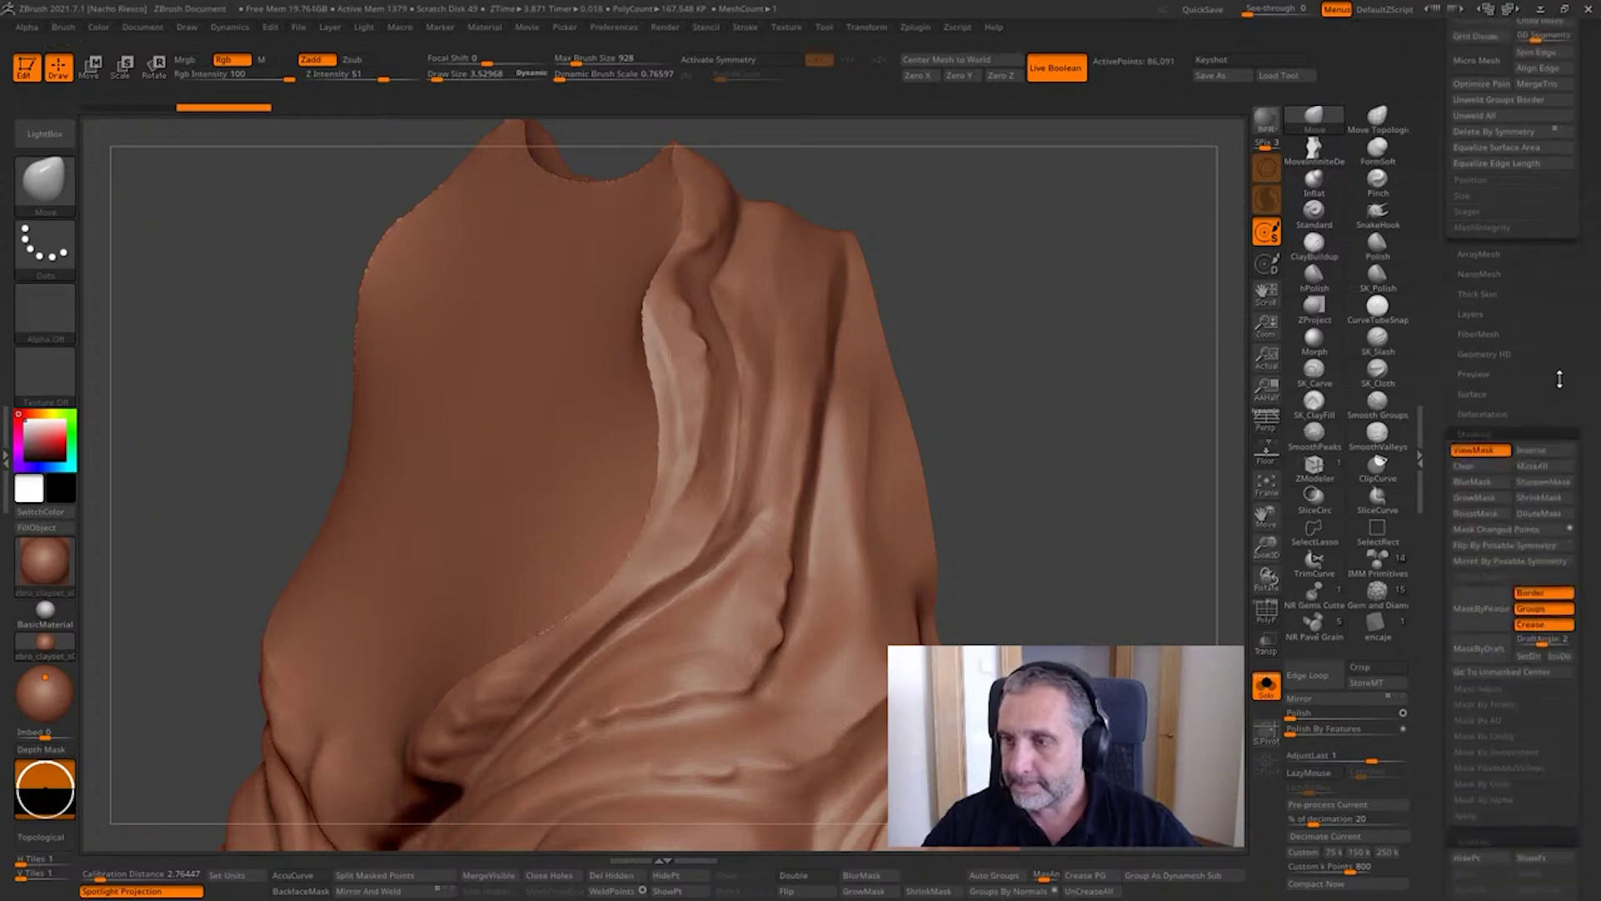
left_click(1537, 590)
left_click(1531, 622)
left_click(1491, 616)
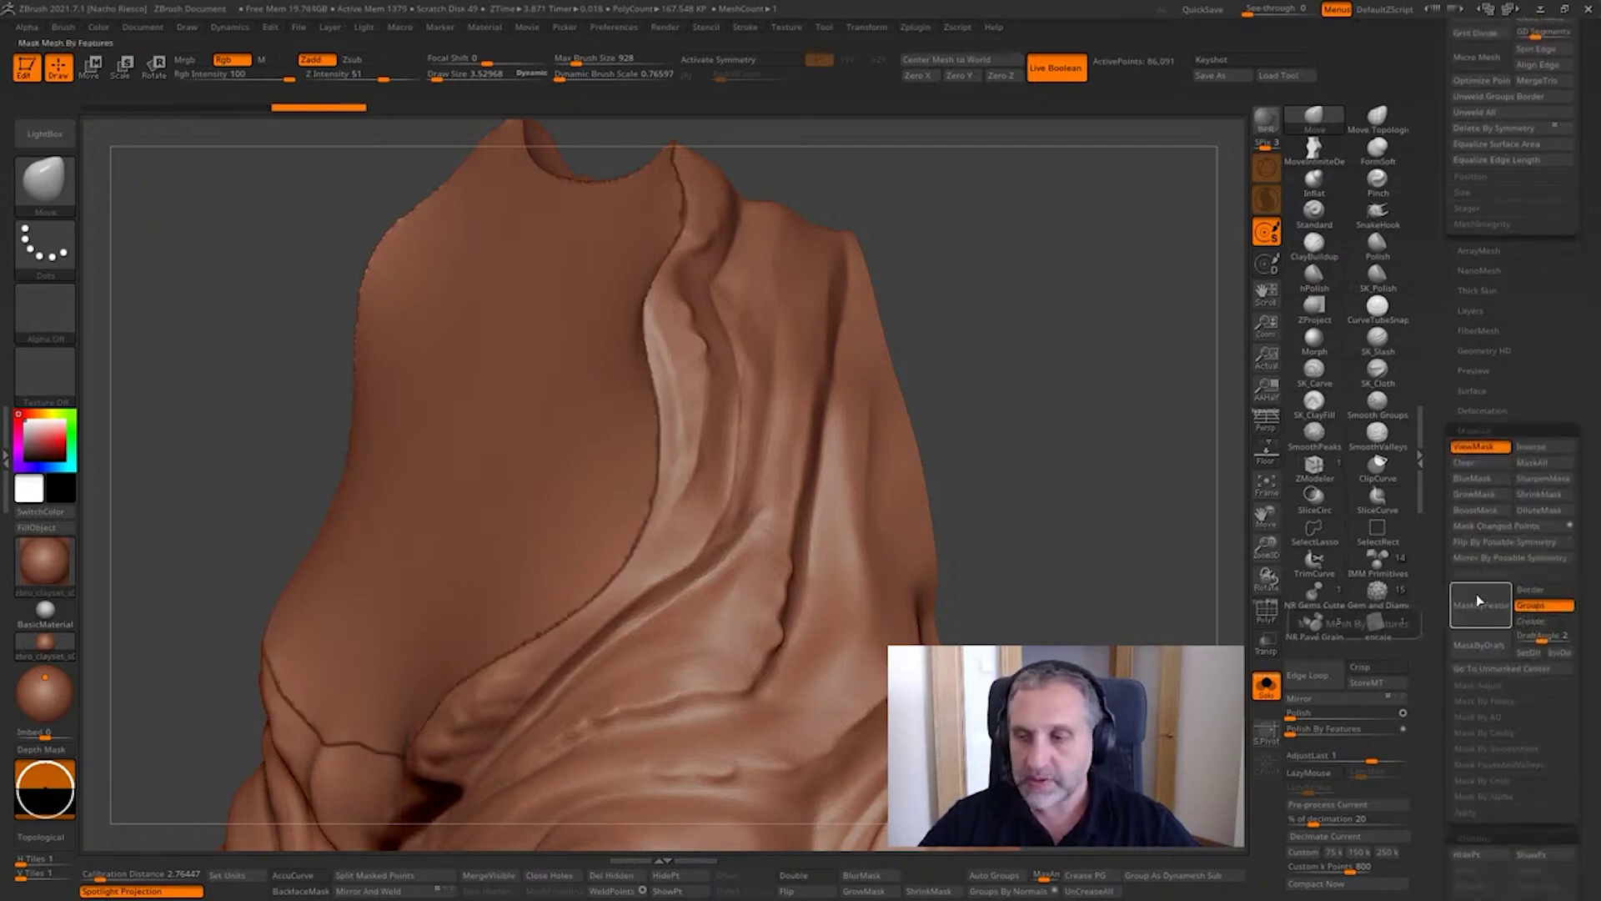
Step: Grow and invert the mask so only the body's cut edge is free, and smooth that edge with Polish By Features
left_click(1487, 496)
left_click(1194, 624, "ctrl")
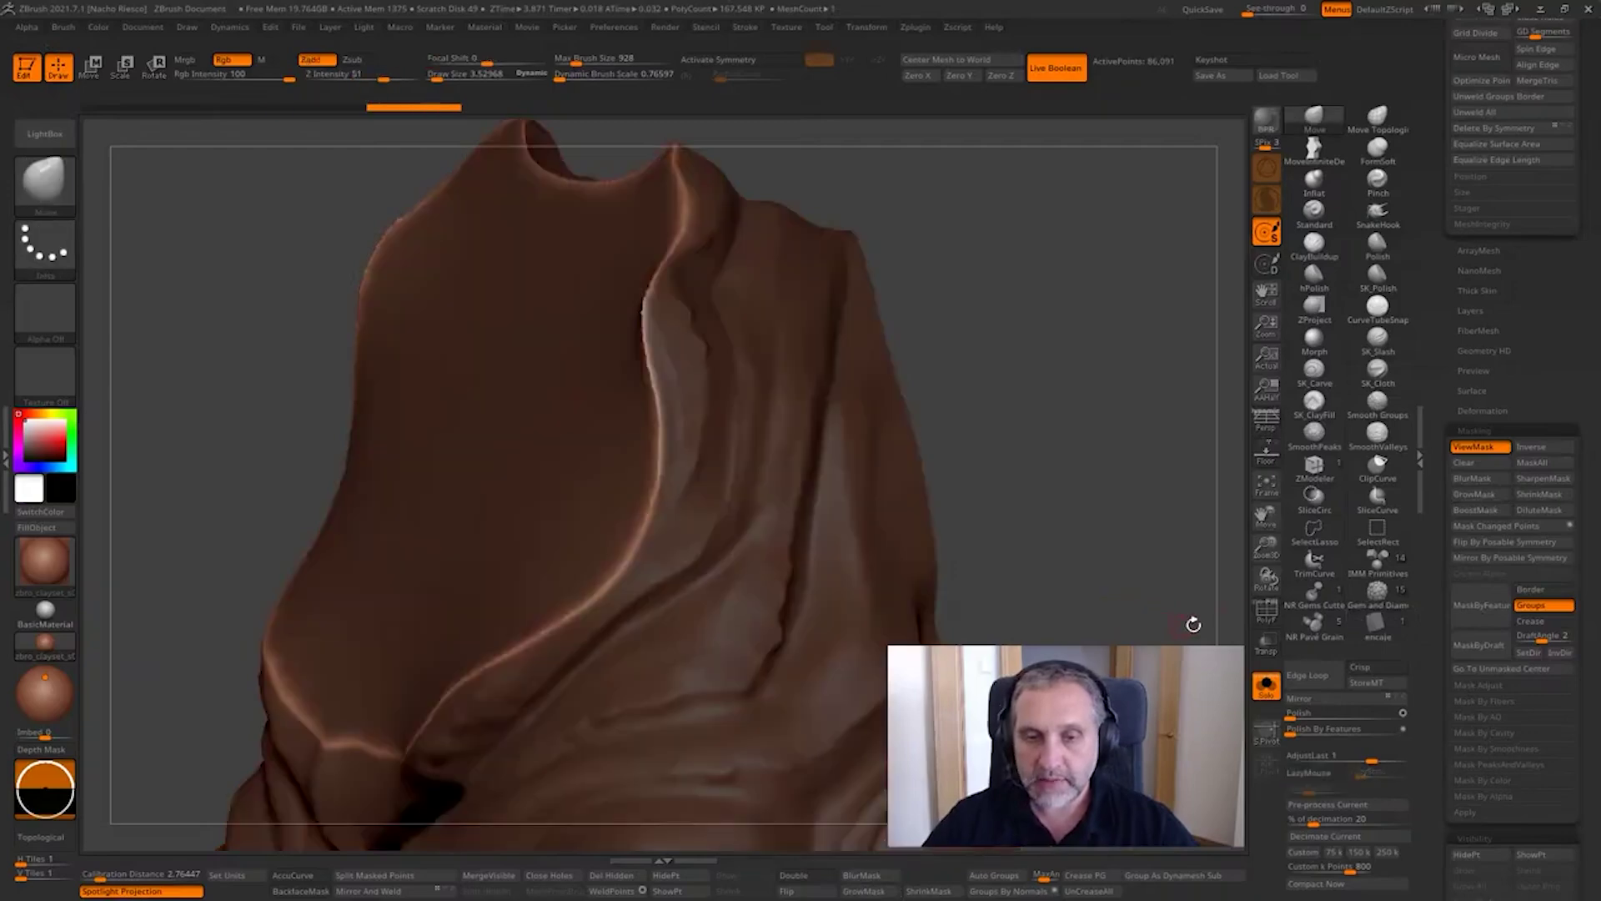
left_click_drag(1446, 407, 1444, 479)
left_click(1490, 478)
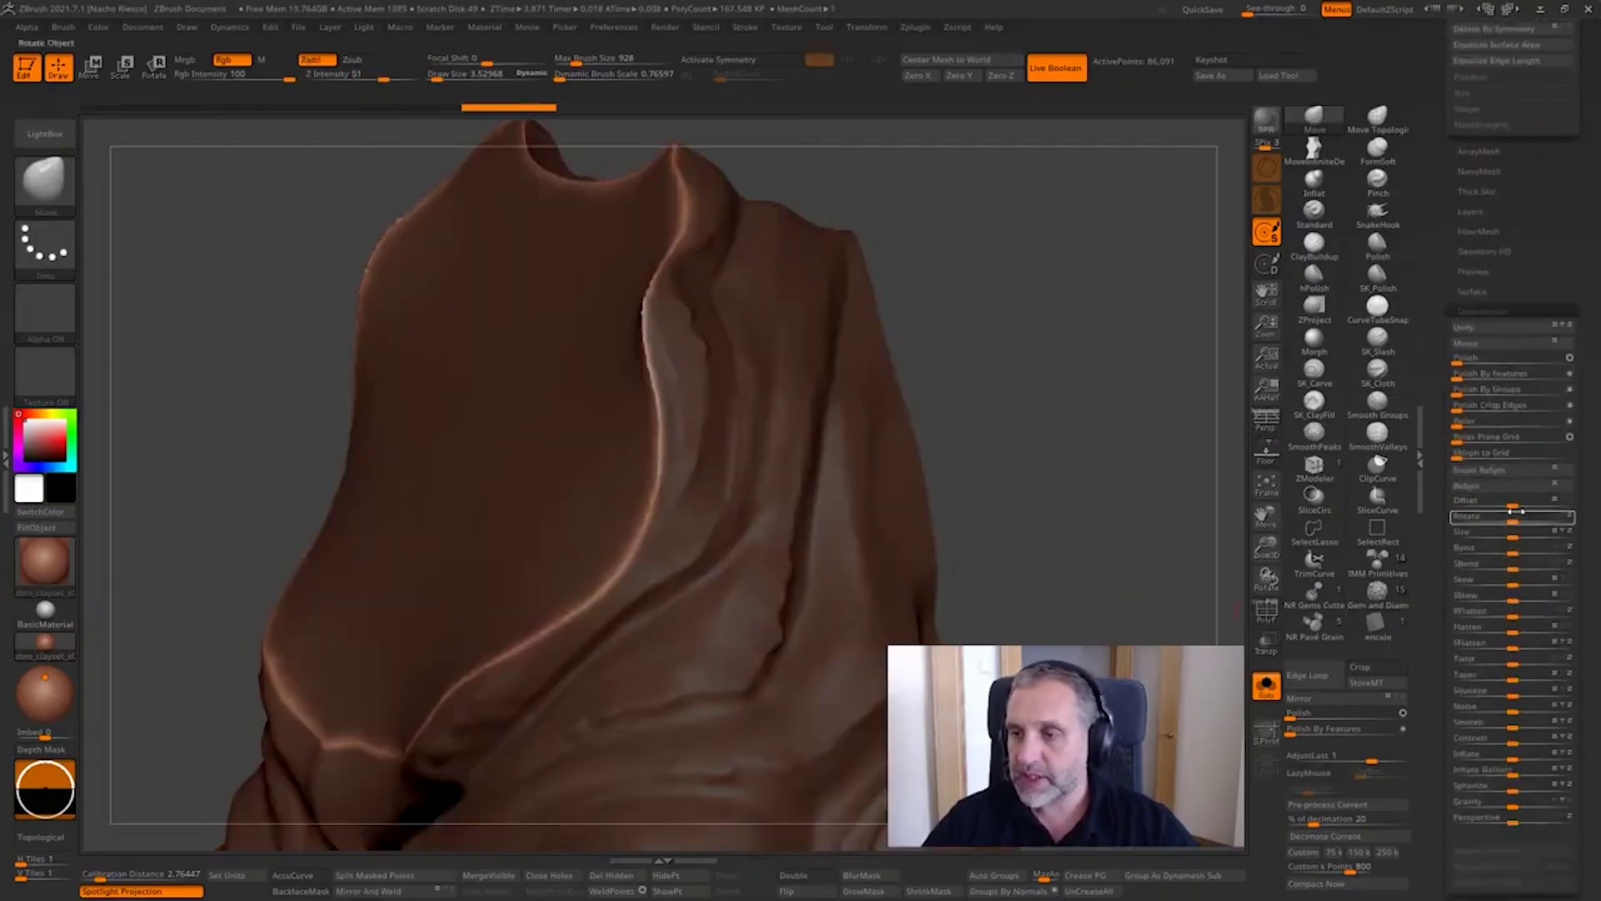
left_click(1569, 373)
left_click(1473, 377)
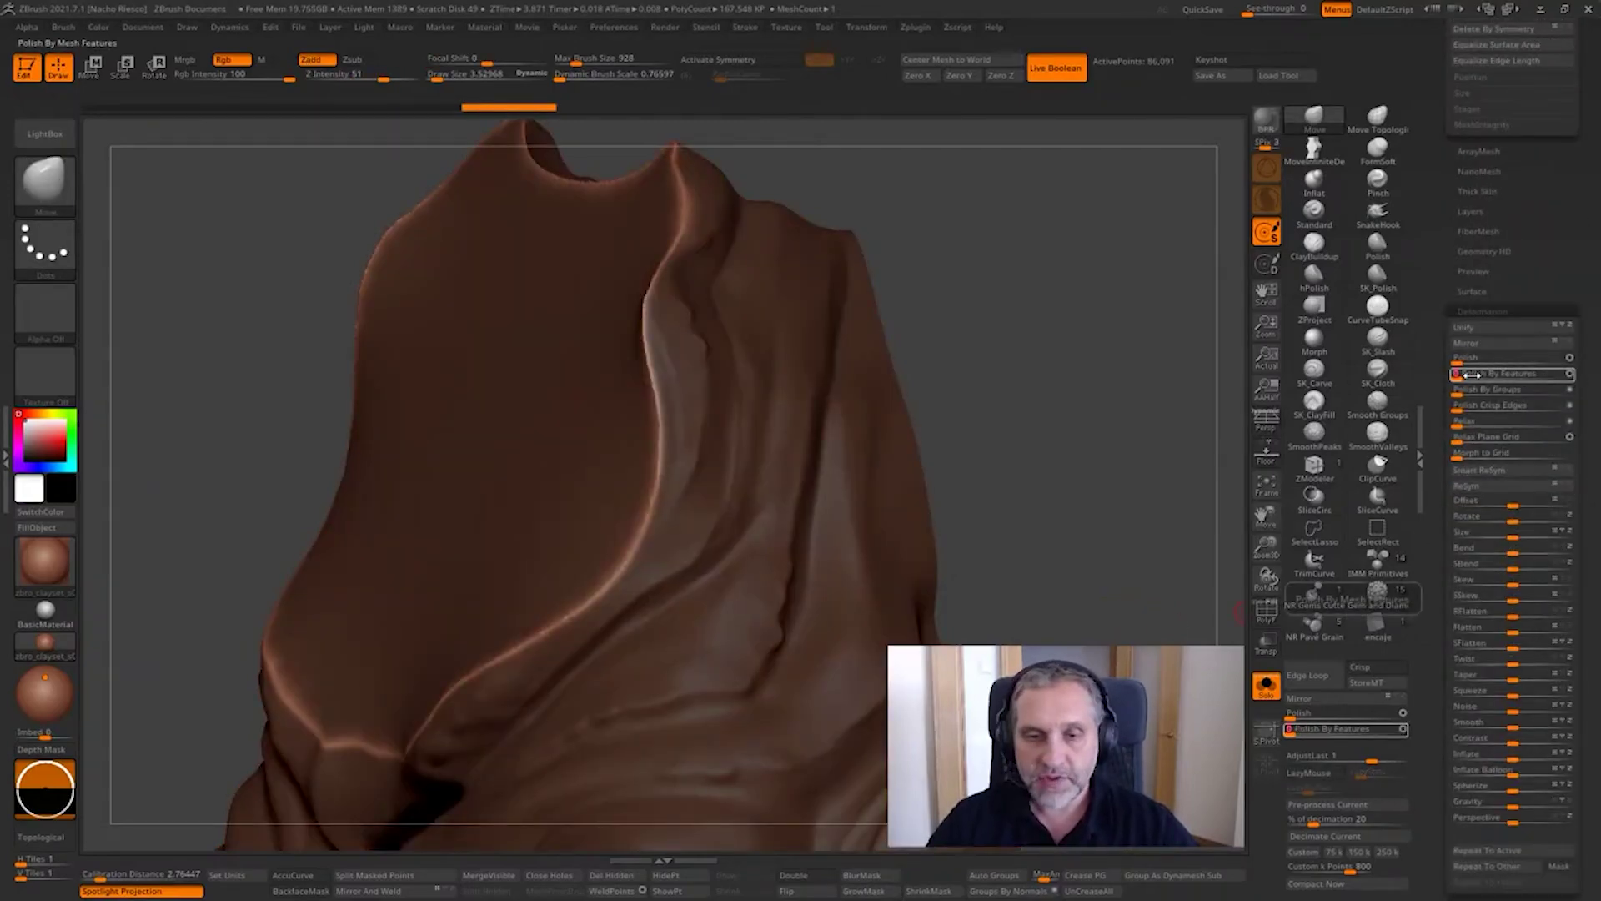
left_click(1474, 377)
left_click_drag(1475, 377, 1474, 377)
Step: Turn off Solo, clear the body's mask and make the head subtool visible together with the body
left_click(1267, 695)
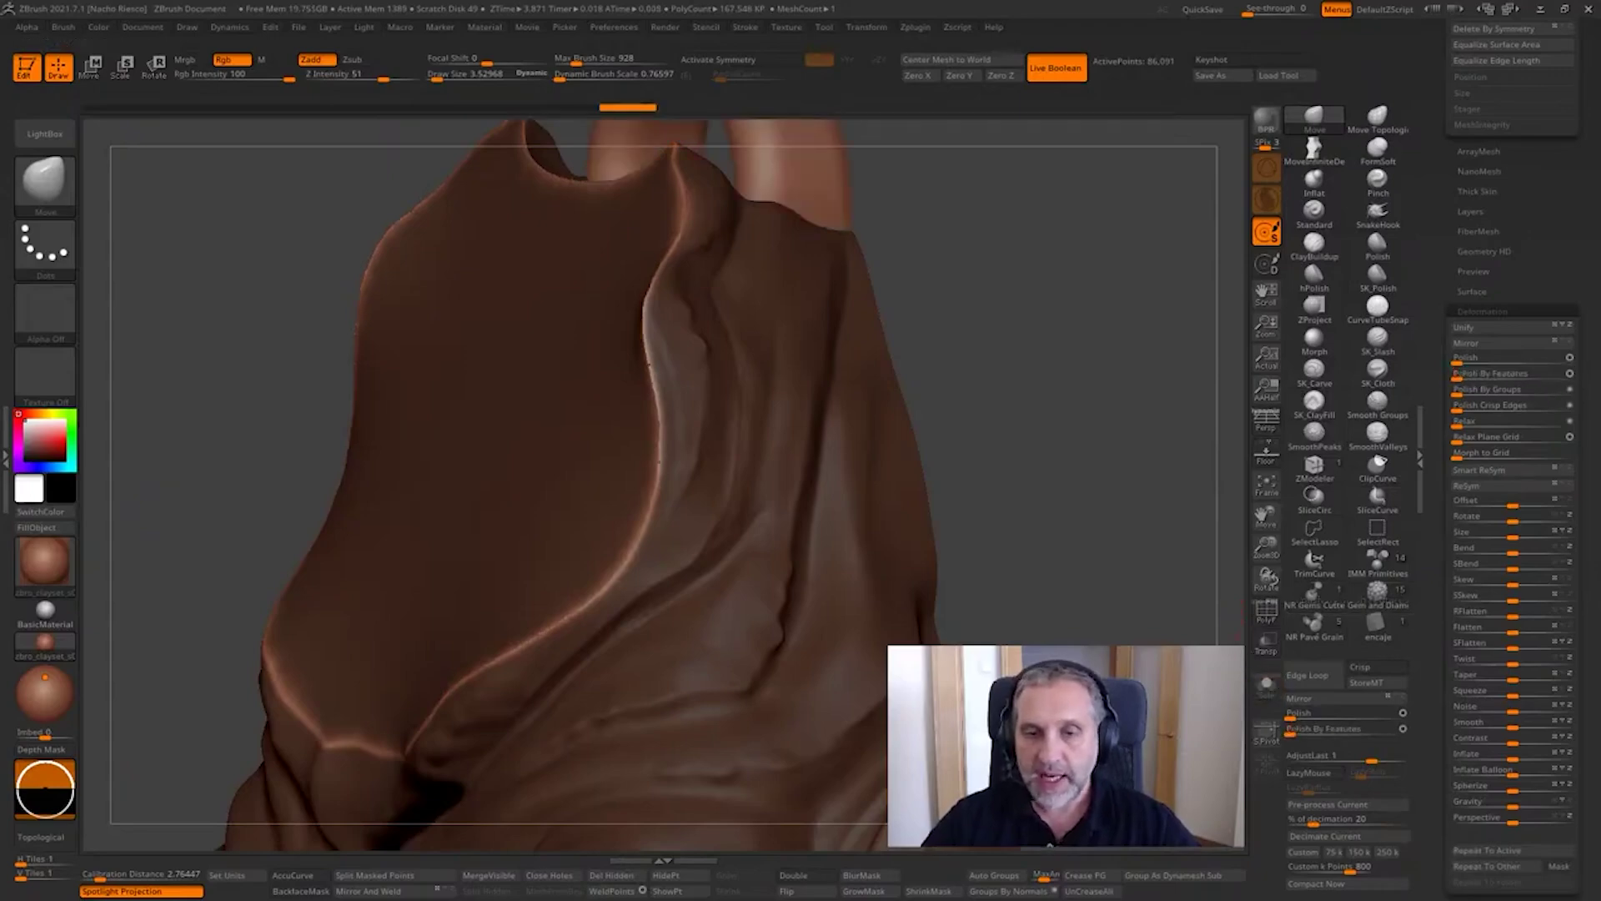
mouse_move(1192, 632)
left_mouse_down()
mouse_move(1113, 600)
mouse_move(1119, 576)
left_mouse_up()
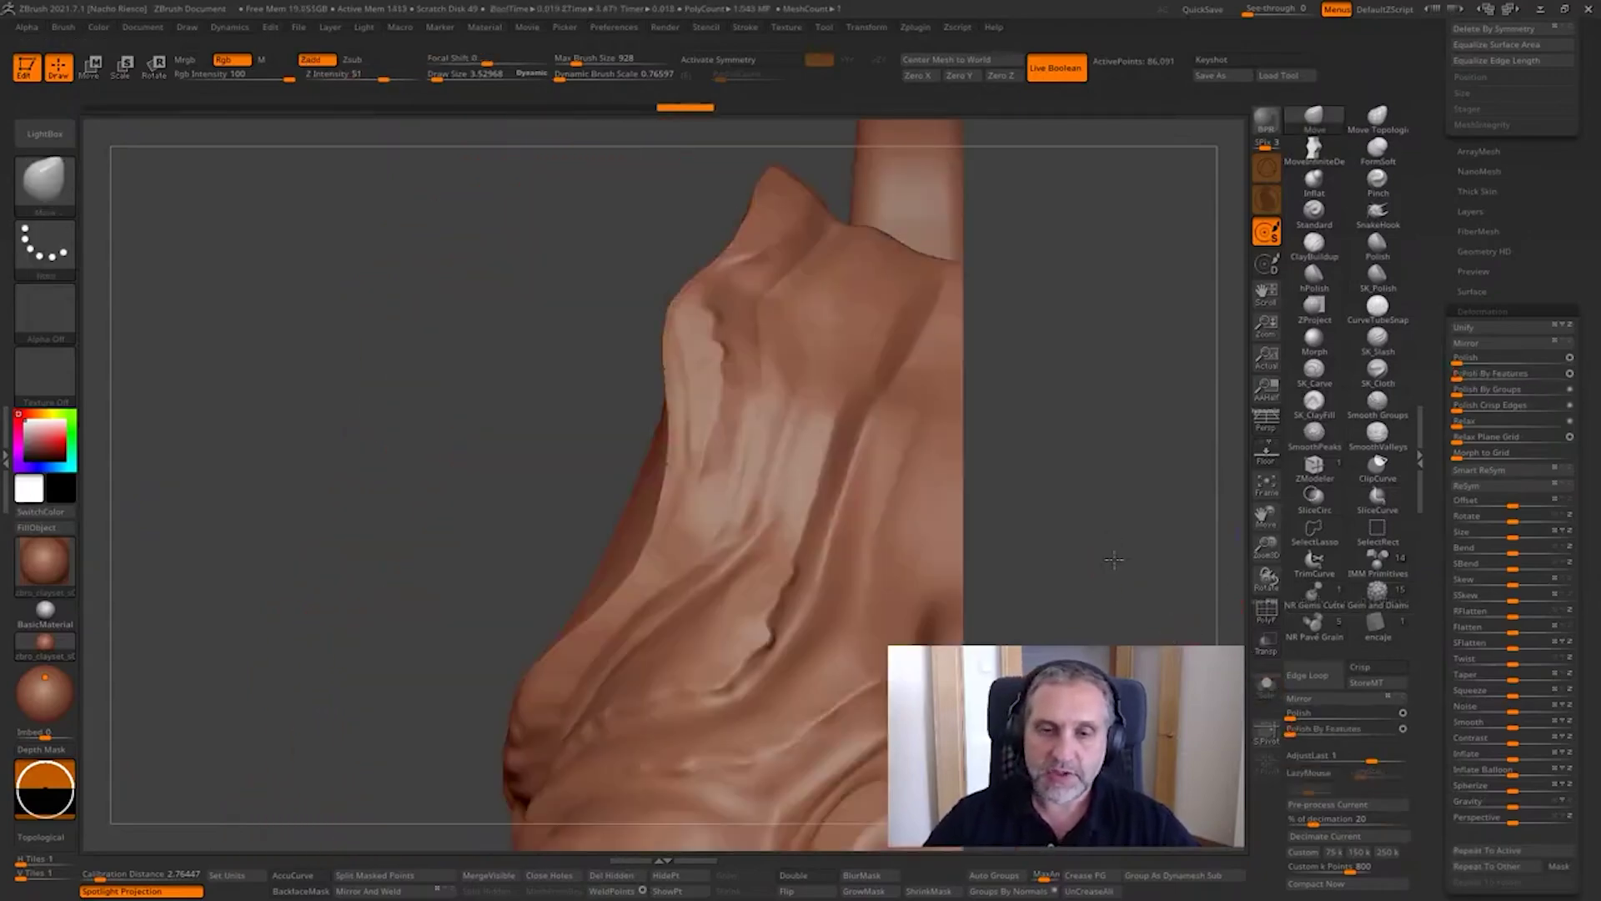
left_click_drag(1430, 321, 1424, 511)
scroll(1424, 513, "up", 3)
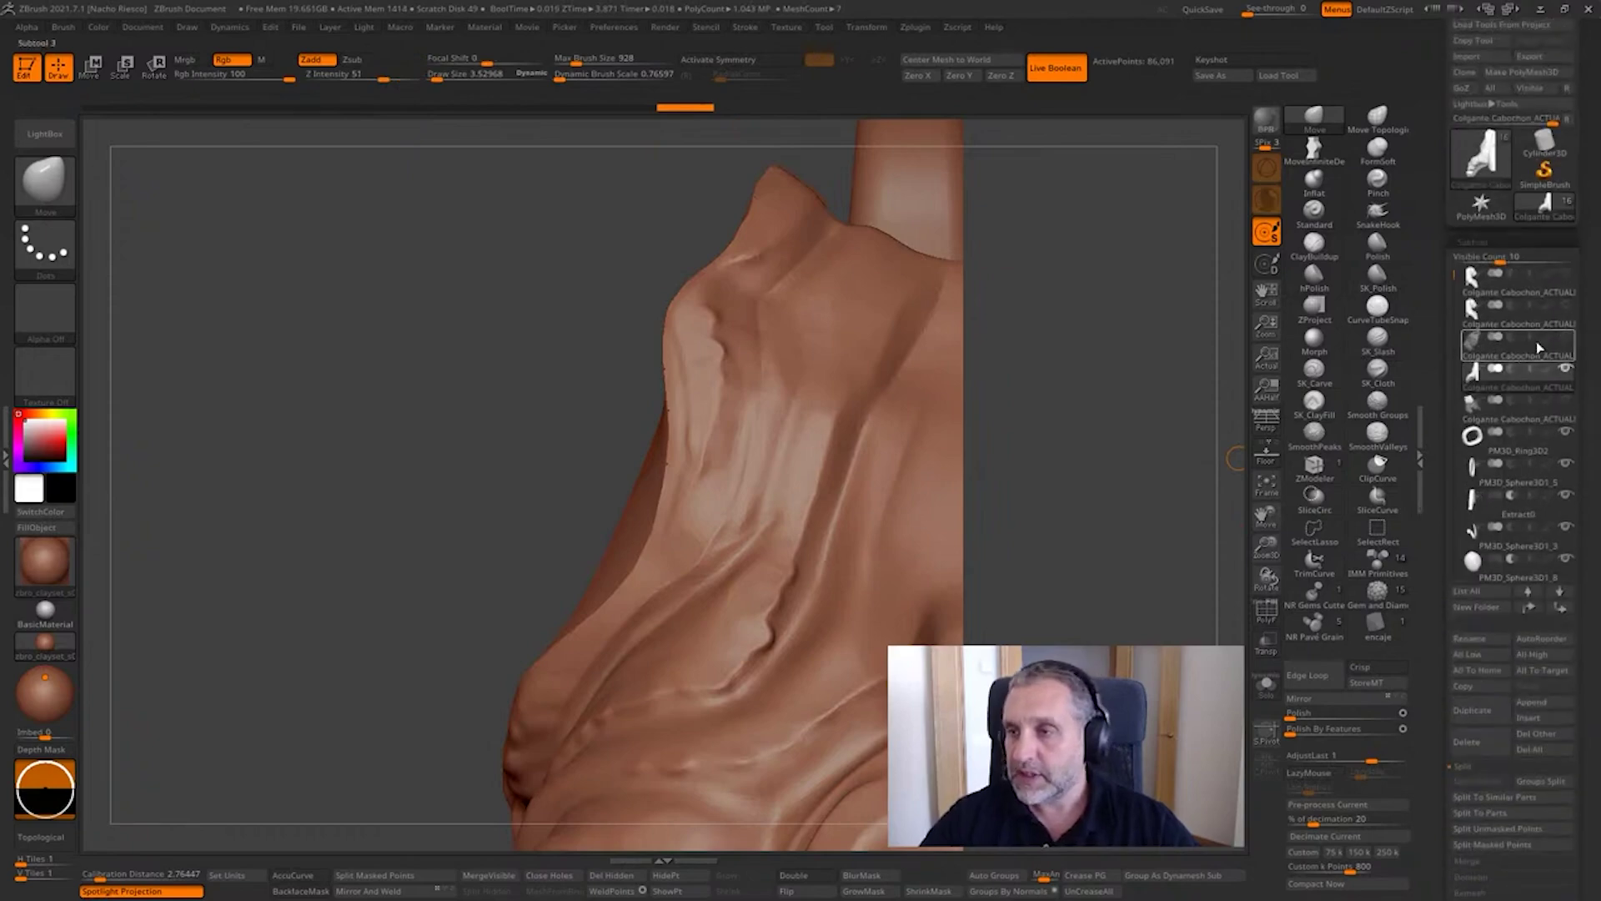
left_click(1567, 338)
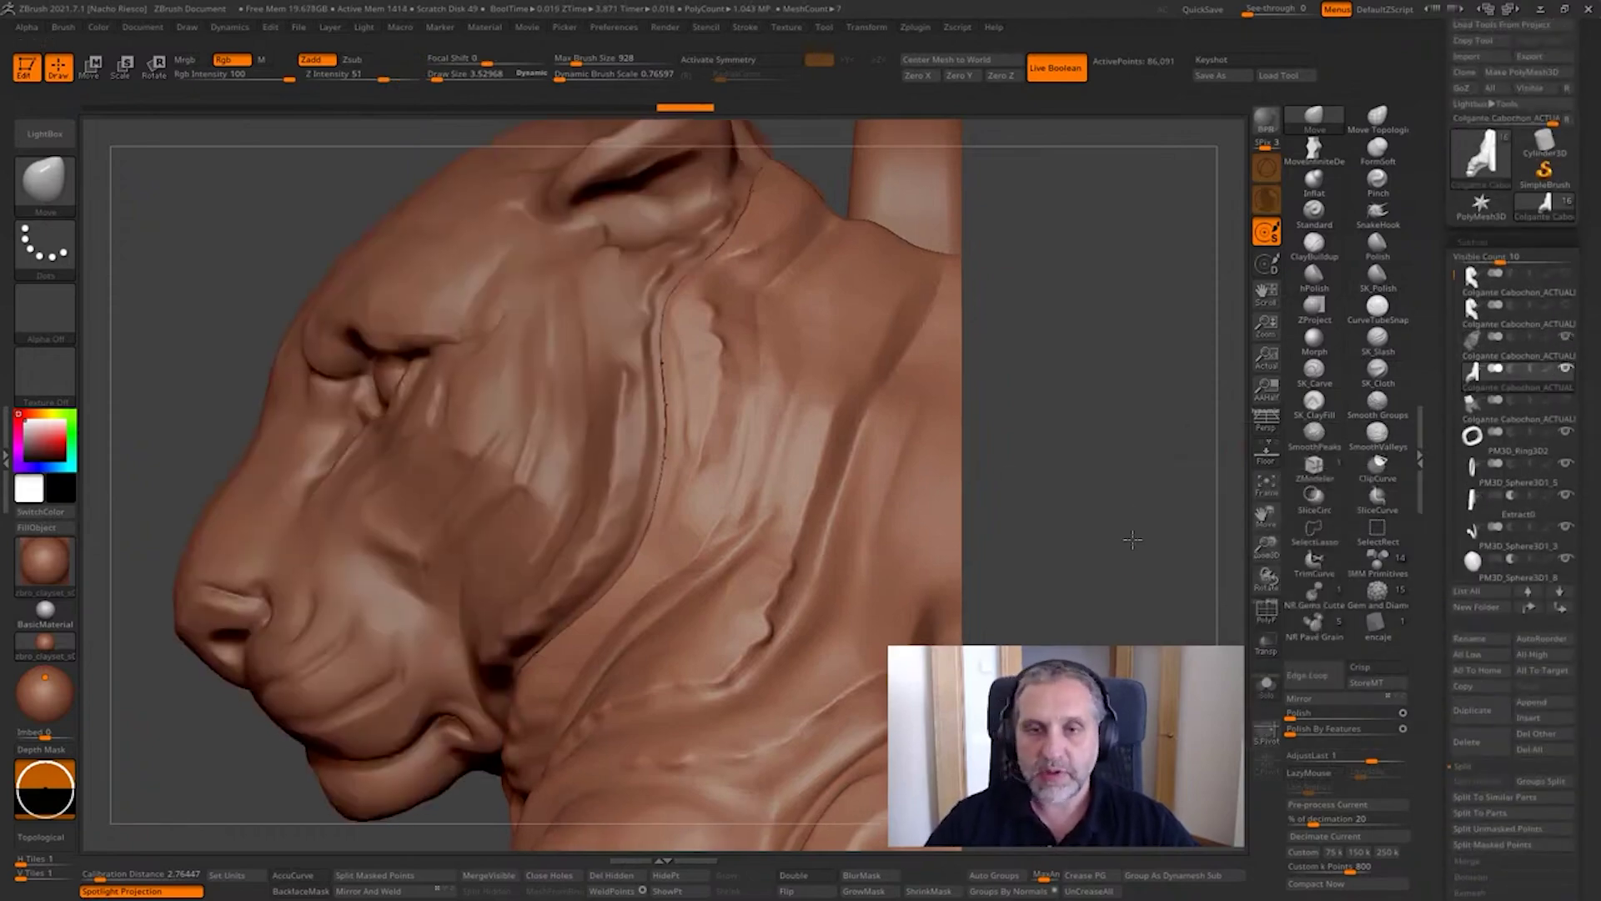
Step: Select the head subtool Colgante Cabochon_ACTUALIZADO_5 and try moving it away from the body with the Move gizmo to inspect the separation
mouse_move(1137, 544)
left_mouse_down("alt")
mouse_move(1153, 533)
mouse_move(1089, 584)
left_mouse_up("alt")
left_click(1472, 343)
mouse_move(1088, 589)
left_mouse_down("alt")
mouse_move(1133, 554)
mouse_move(1117, 584)
left_mouse_up("alt")
key("w")
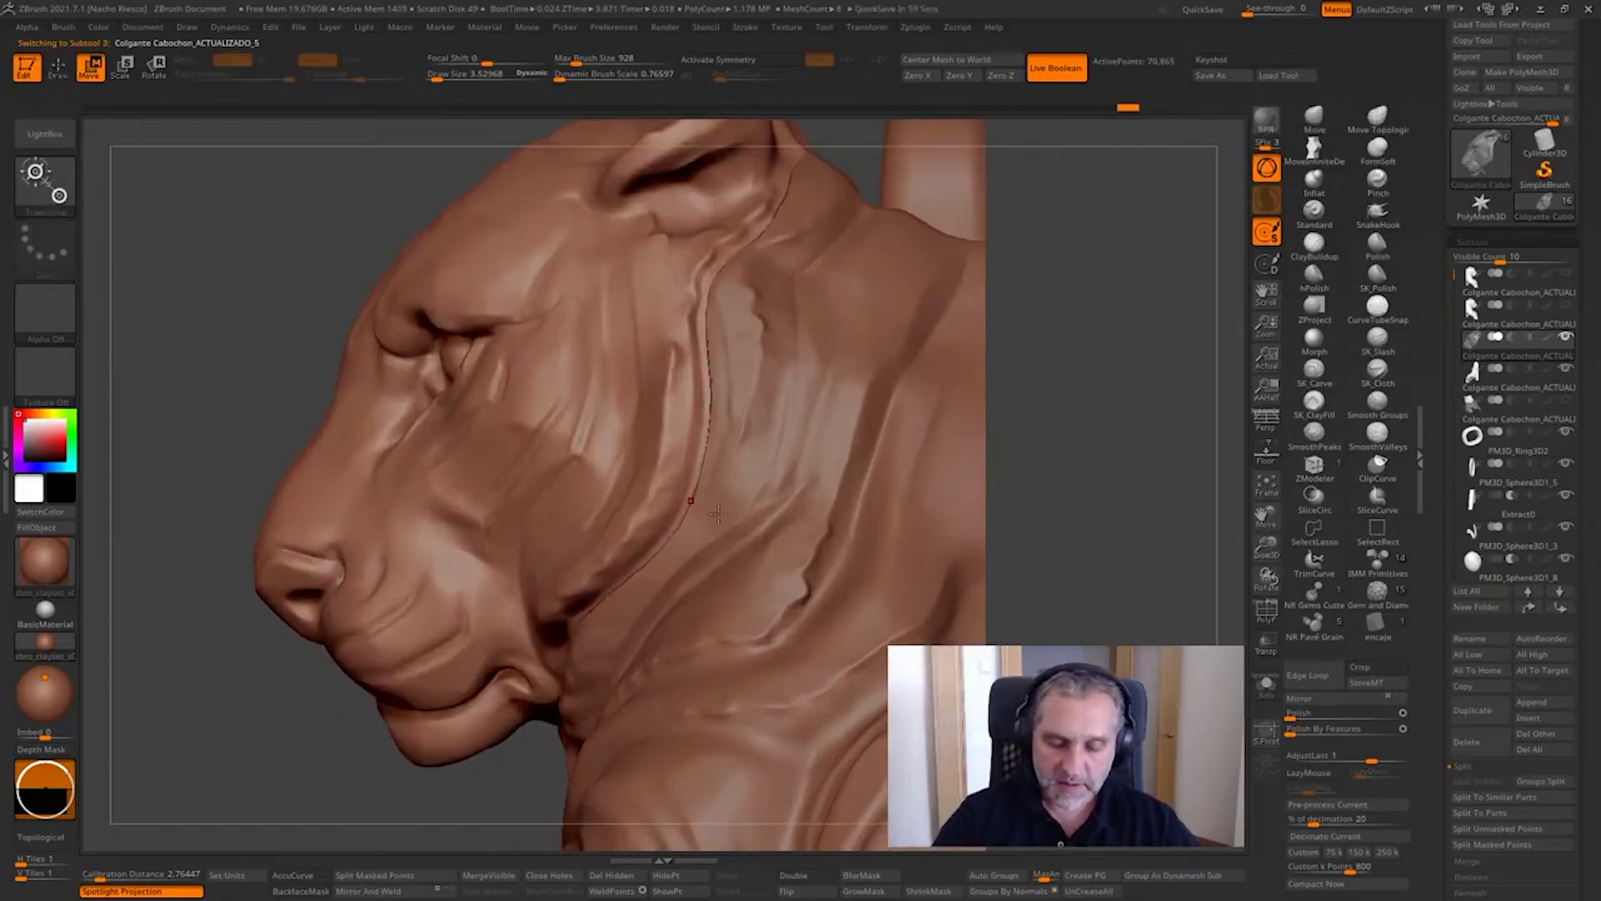
left_click(677, 497)
left_click_drag(742, 560, 615, 538)
left_click_drag(1114, 484, 1052, 381)
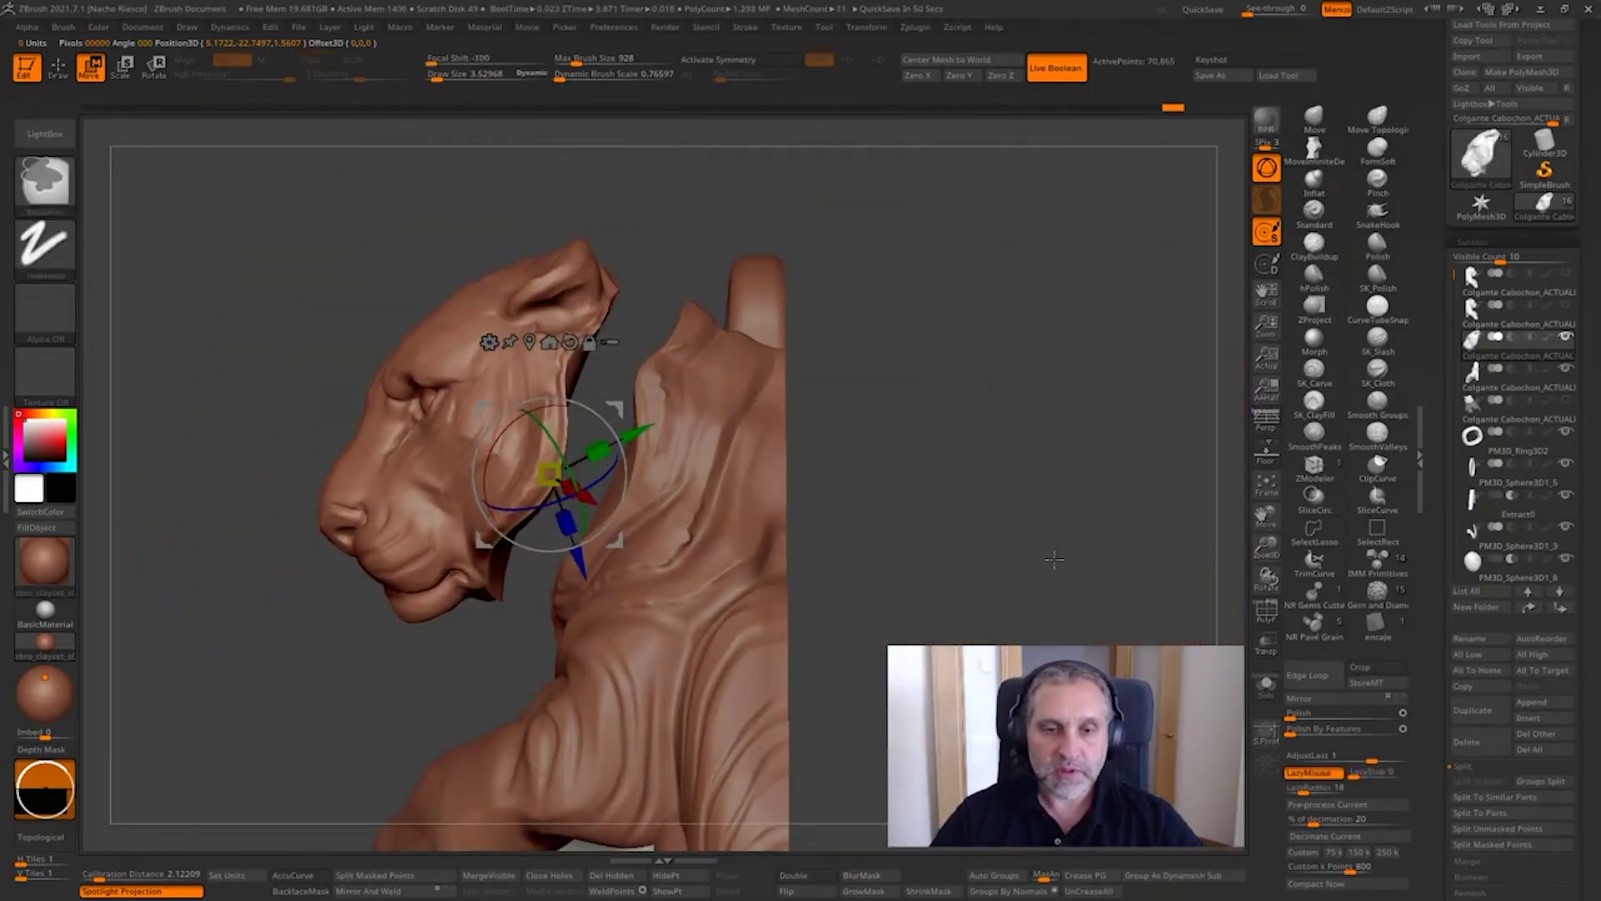
left_click_drag(1051, 546, 990, 610)
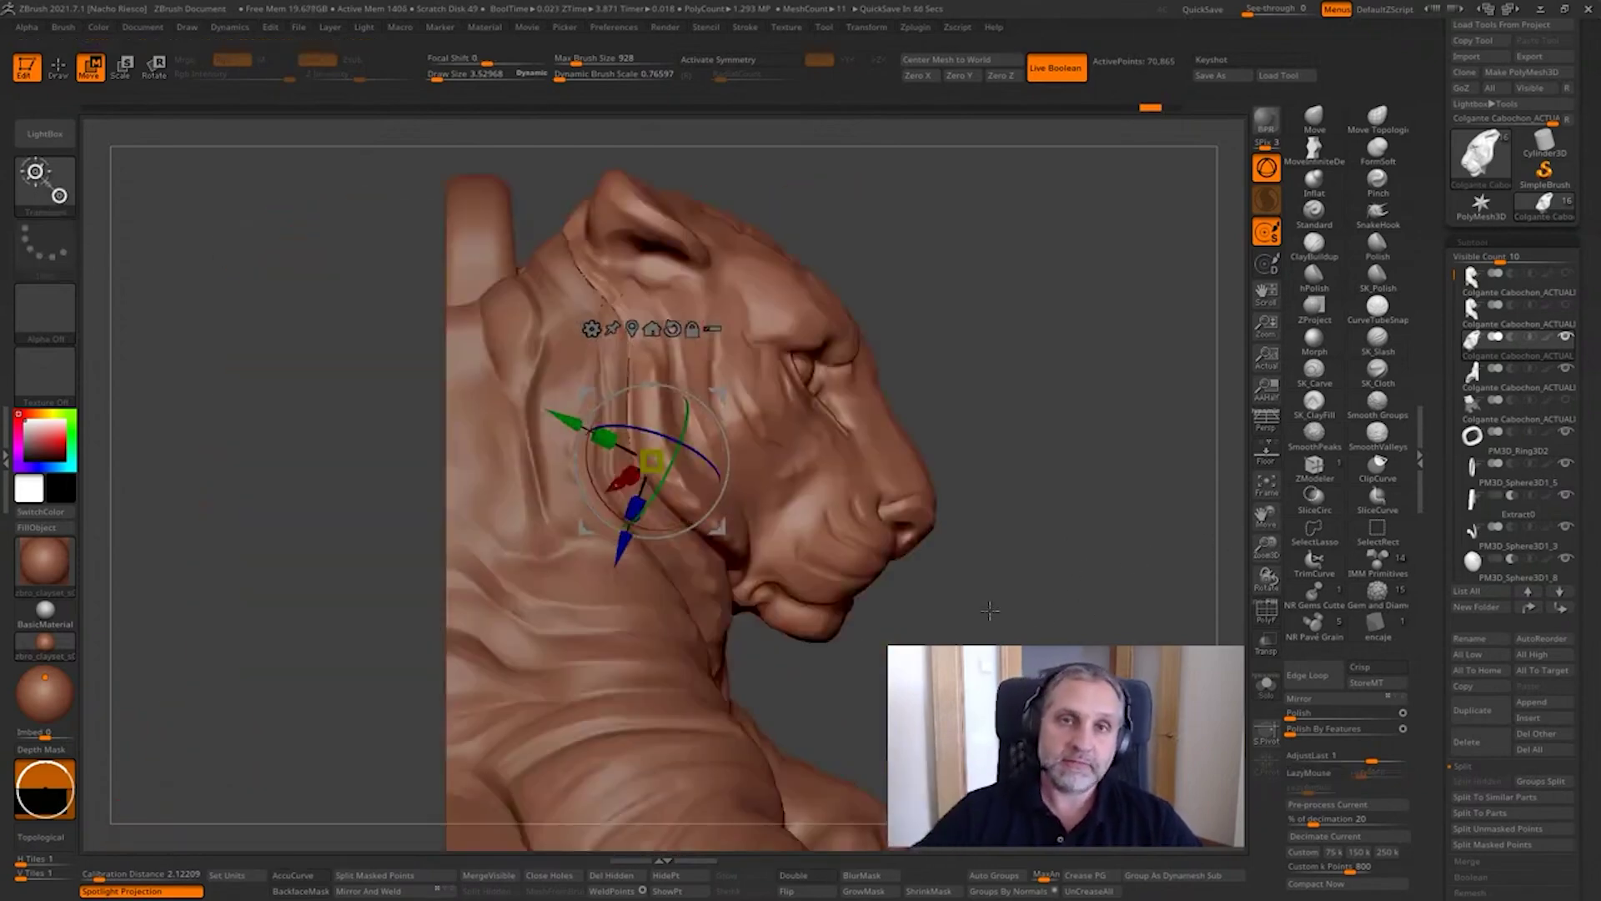